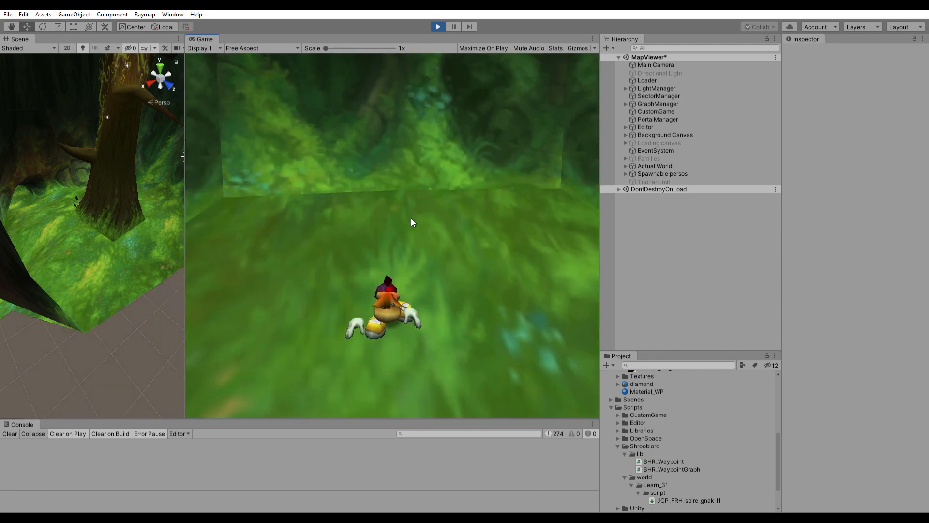
- Create an empty game object at the root of the MapViewer scene and name it SHR_WP_GRP
{"action": "right_click_drag", "start_coordinate": [144, 224], "coordinate": [372, 214]}
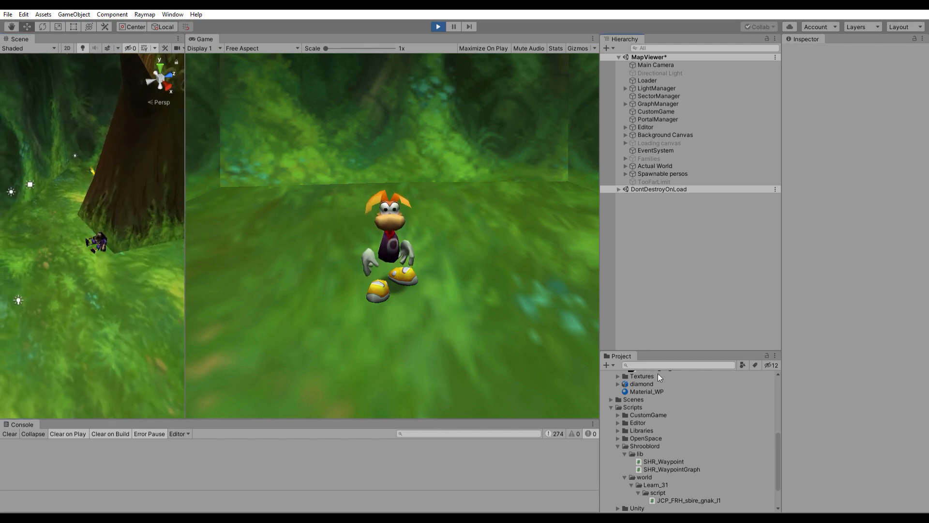
{"action": "key", "text": "ctrl+shift+n"}
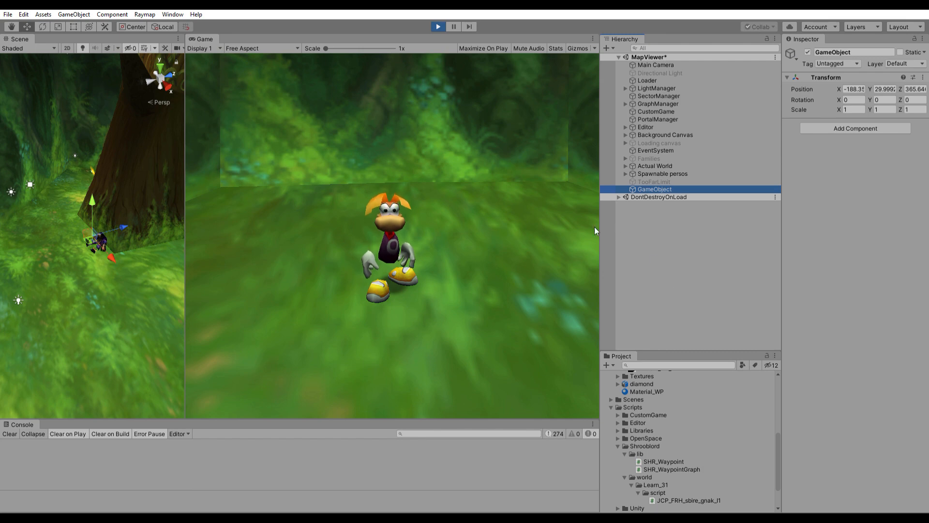
{"action": "left_click_drag", "start_coordinate": [187, 213], "coordinate": [433, 221]}
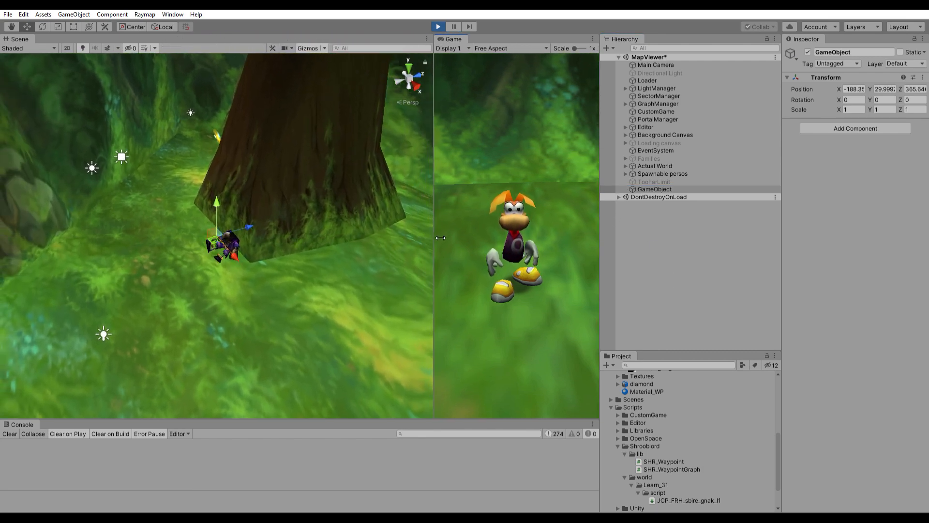
{"action": "left_click", "coordinate": [729, 245]}
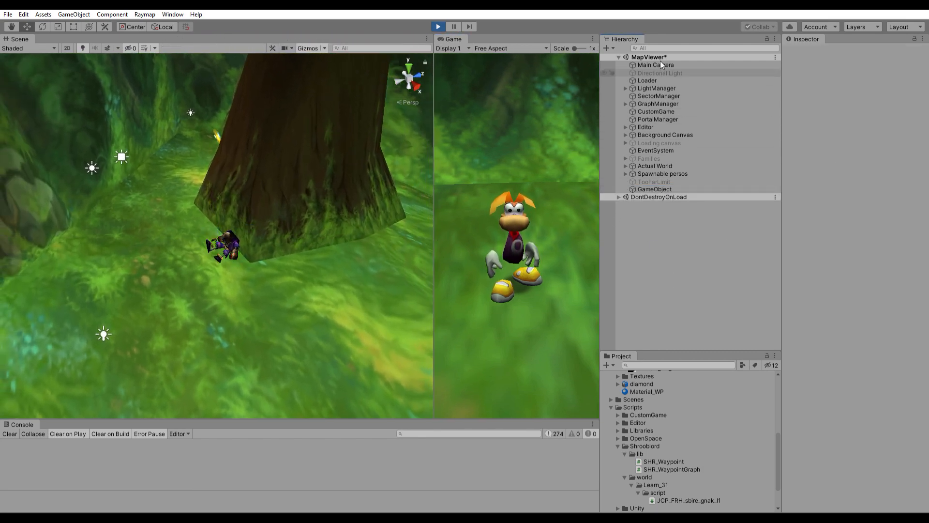
{"action": "left_click", "coordinate": [666, 188]}
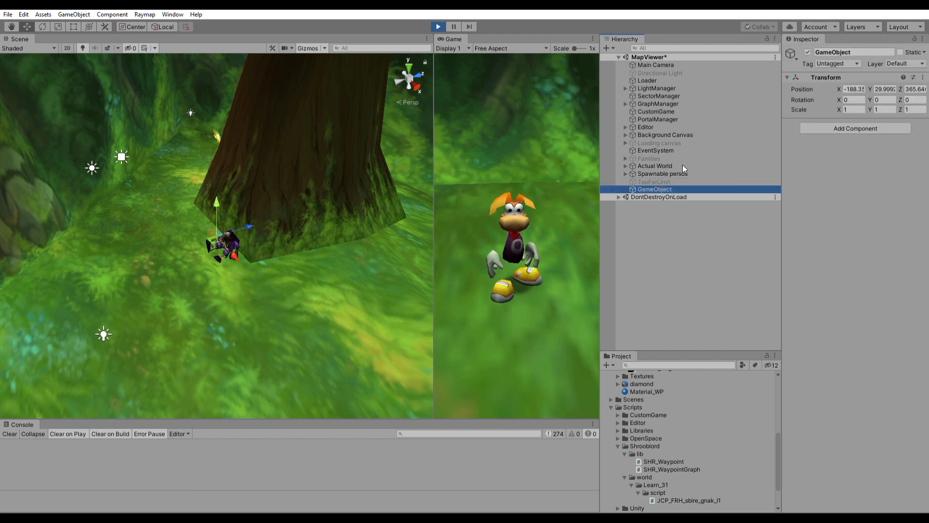
{"action": "key", "text": "f"}
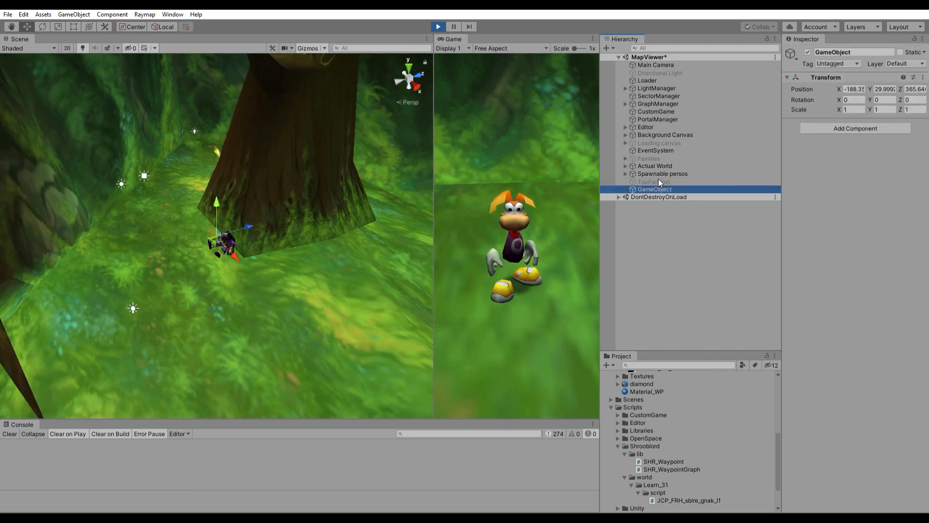
{"action": "left_click", "coordinate": [854, 52]}
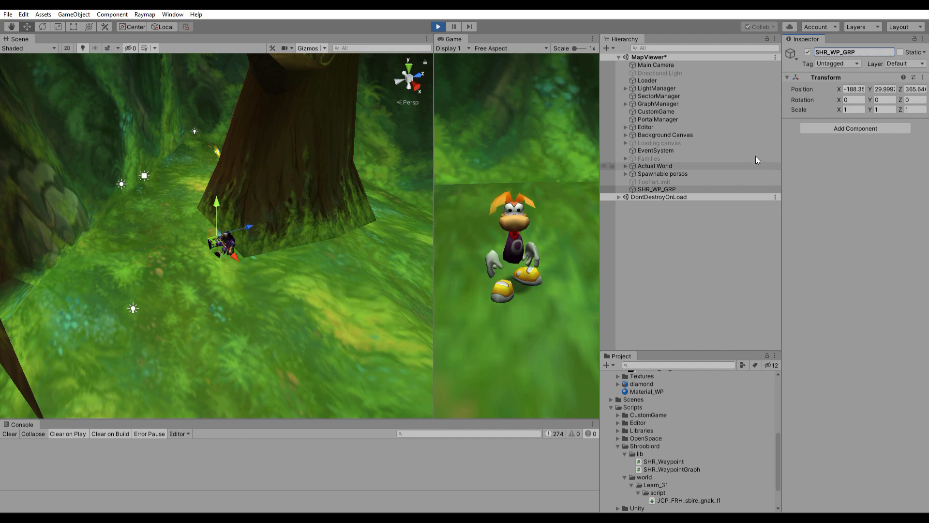
- Add the SHR_WaypointGraph script component to the SHR_WP_GRP object
{"action": "left_click", "coordinate": [700, 183]}
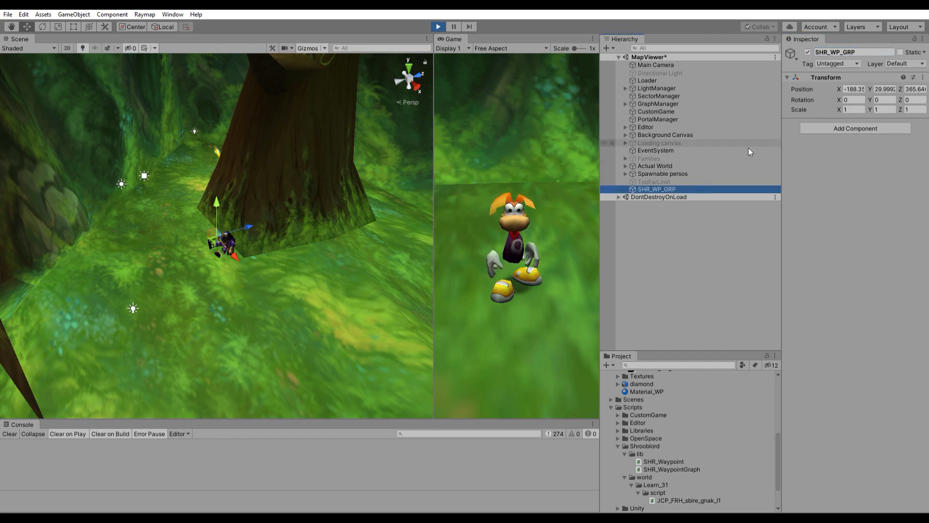
{"action": "left_click", "coordinate": [863, 124]}
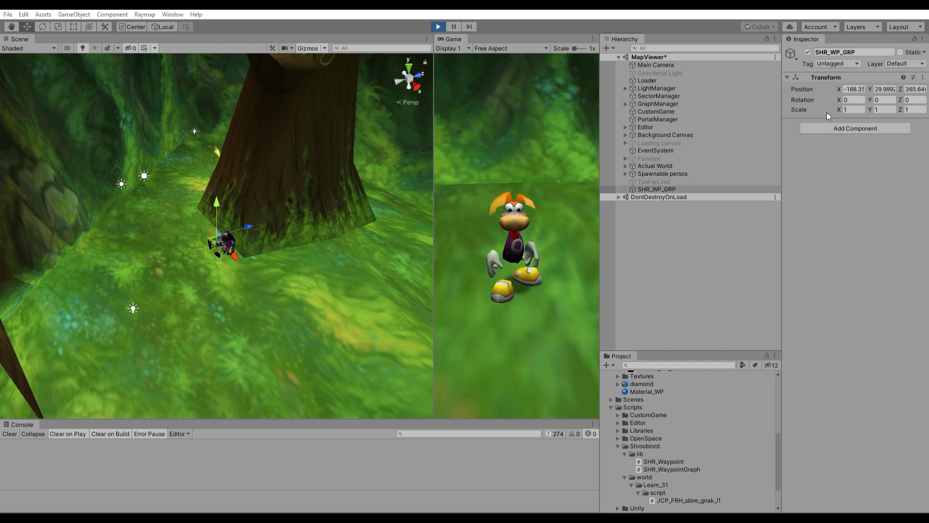
{"action": "left_click", "coordinate": [852, 162]}
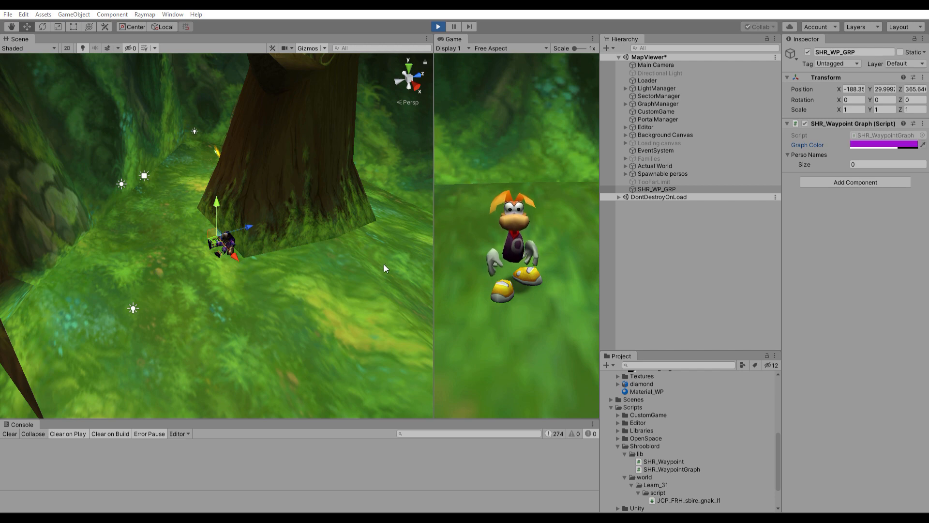
- Create an empty child object under SHR_WP_GRP and name it SHR_WP1
{"action": "left_click", "coordinate": [653, 187]}
{"action": "key", "text": "alt+shift+n"}
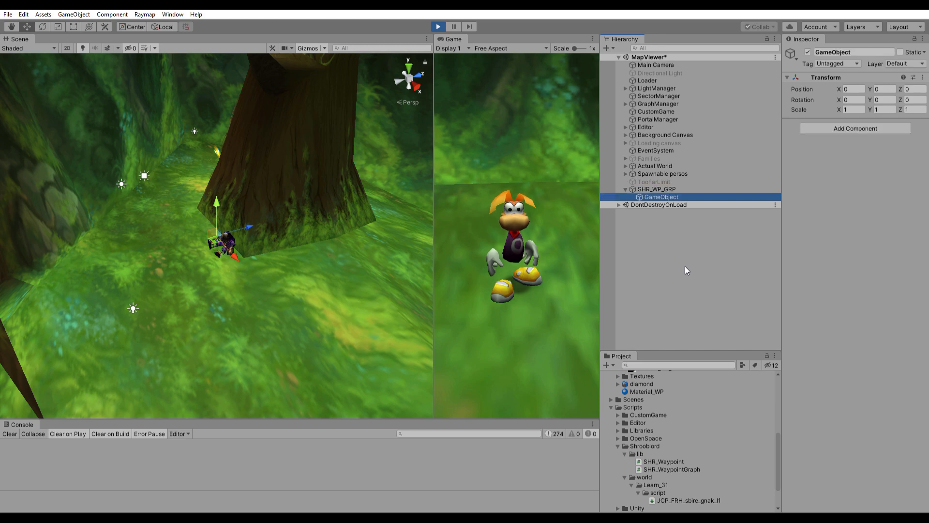
{"action": "left_click", "coordinate": [832, 52]}
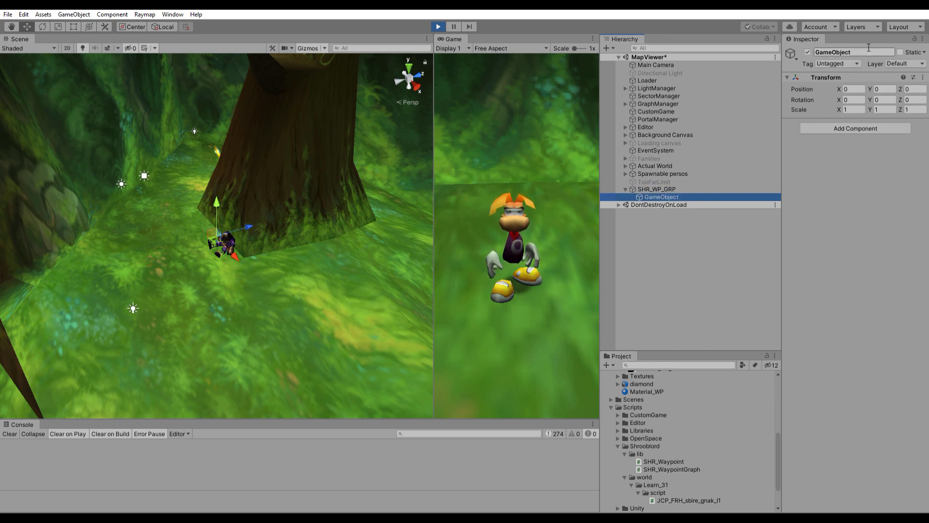
{"action": "type", "text": "SHR_WP"}
{"action": "key", "text": "Return"}
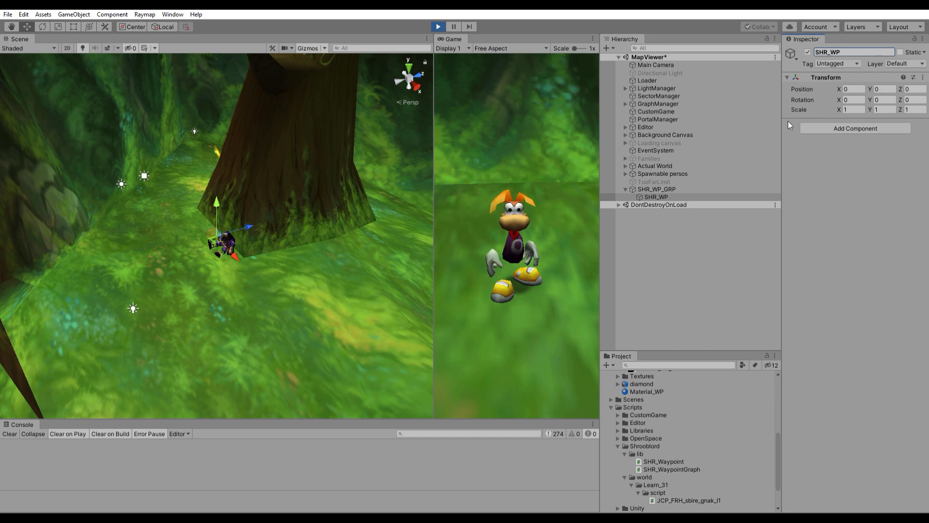
{"action": "left_click", "coordinate": [854, 50]}
{"action": "key", "text": "BackSpace"}
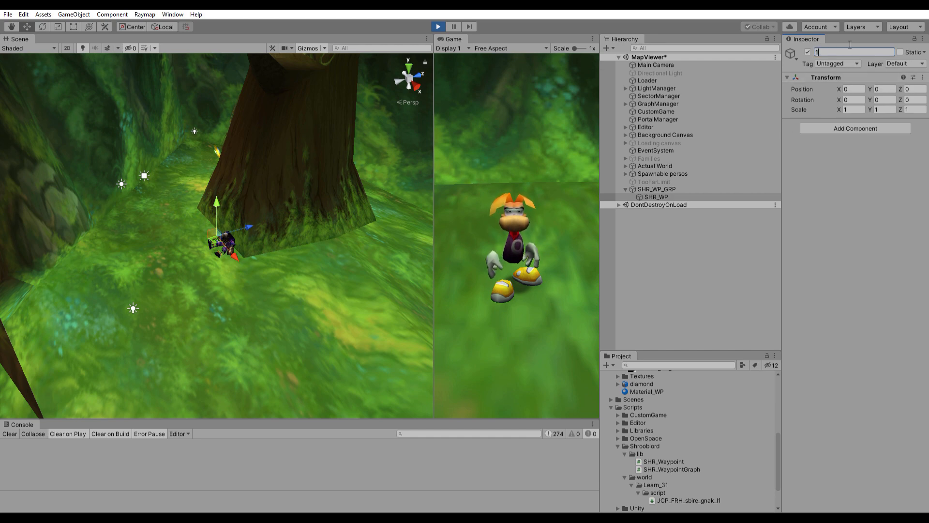
{"action": "type", "text": "SHR_WP1"}
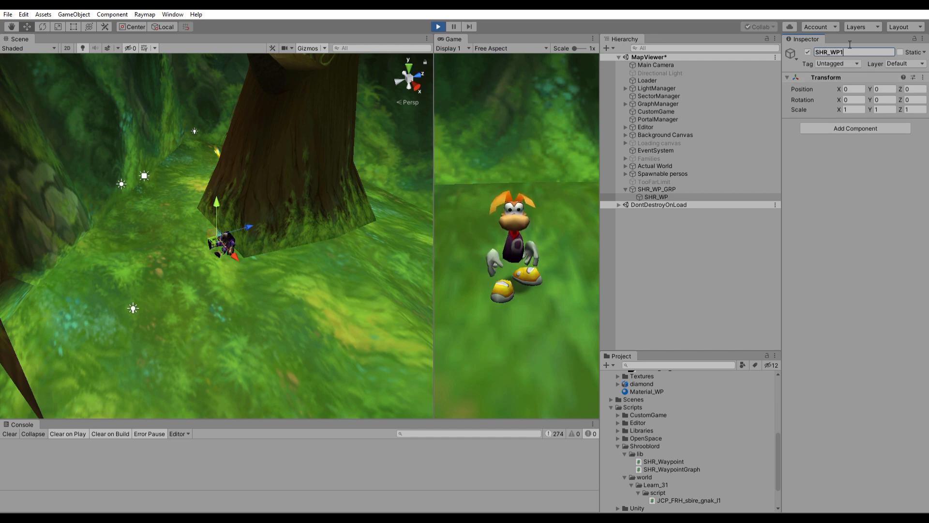
- Add the SHR_Waypoint script component to SHR_WP1 and set the size of its Next list to 1
{"action": "left_click", "coordinate": [855, 126]}
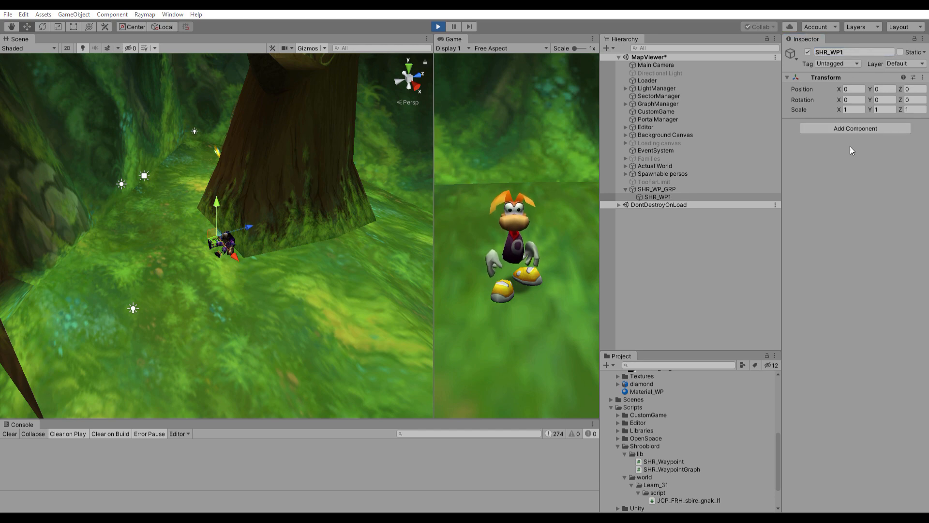
{"action": "left_click", "coordinate": [846, 153]}
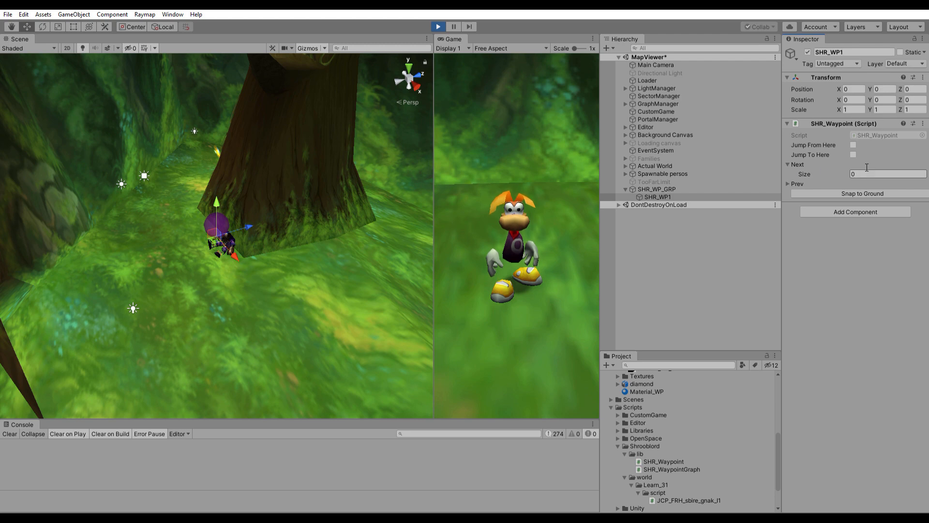
{"action": "key", "text": "Return"}
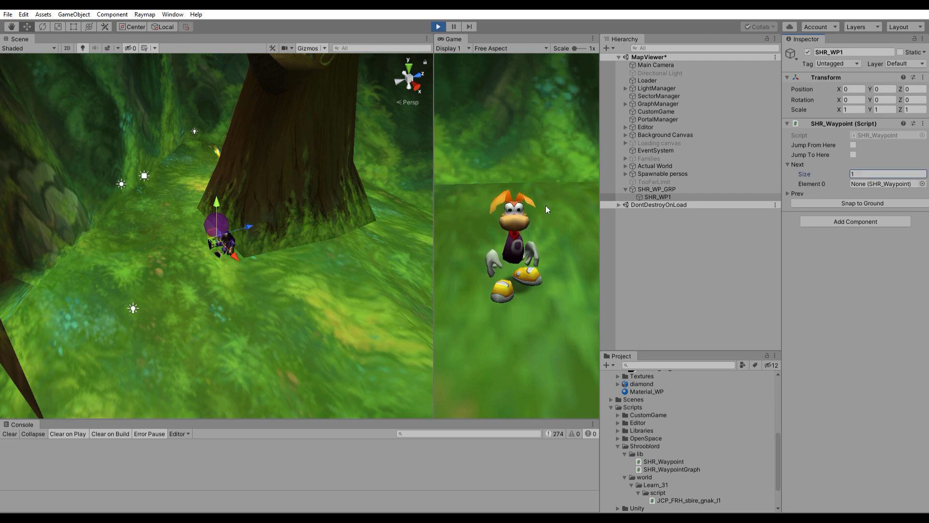
{"action": "left_click", "coordinate": [678, 195]}
{"action": "key", "text": "ctrl+d"}
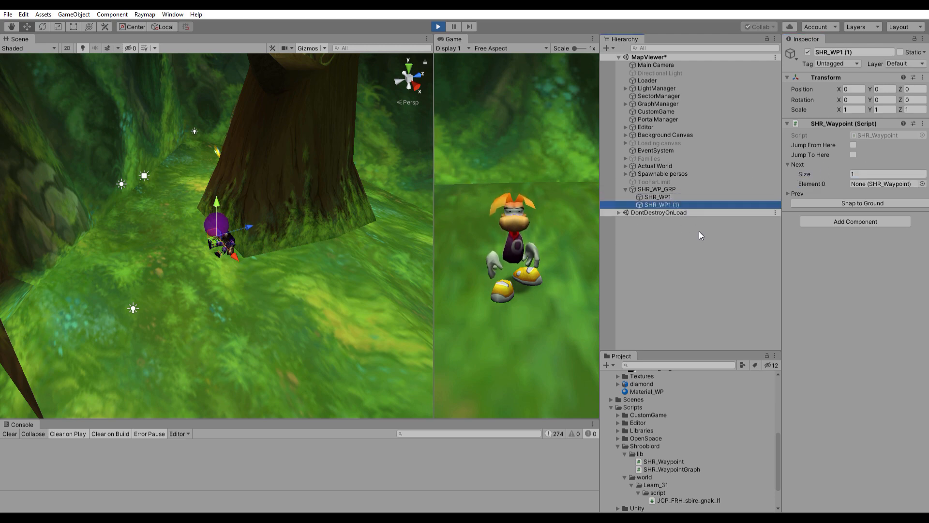
{"action": "key", "text": "ctrl+d"}
{"action": "key", "text": "ctrl+d"}
{"action": "key", "text": "ctrl+d"}
{"action": "key", "text": "ctrl+d"}
{"action": "key", "text": "ctrl+d"}
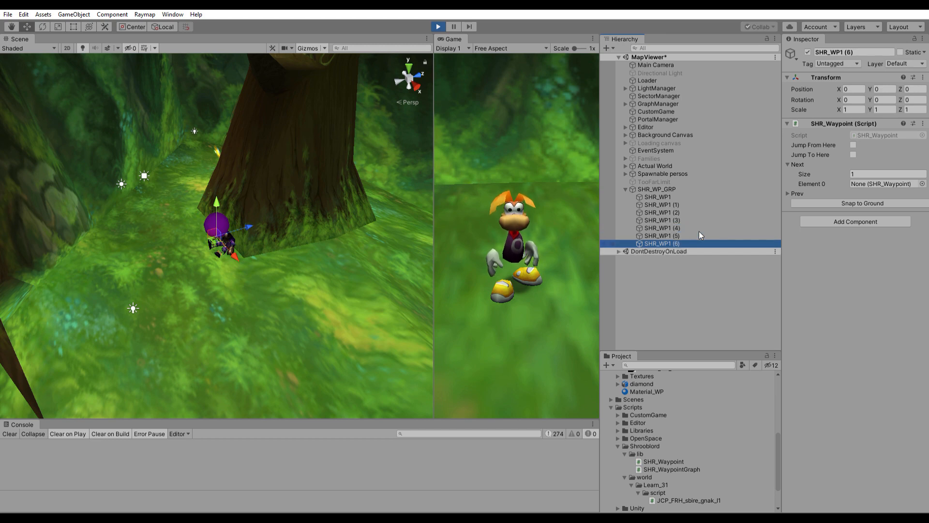
{"action": "key", "text": "ctrl+d"}
{"action": "left_click", "coordinate": [673, 196]}
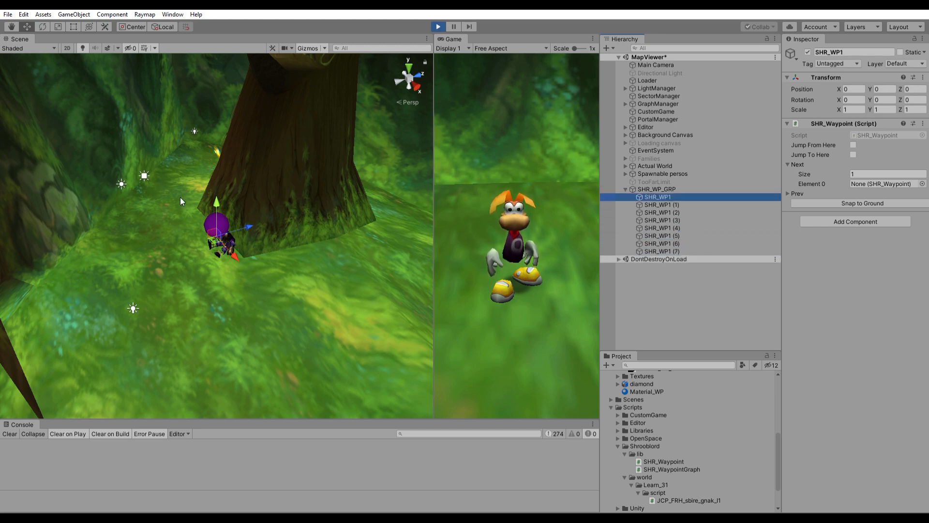
{"action": "left_click", "coordinate": [677, 205]}
{"action": "left_click", "coordinate": [677, 246], "text": "shift"}
{"action": "key", "text": "Delete"}
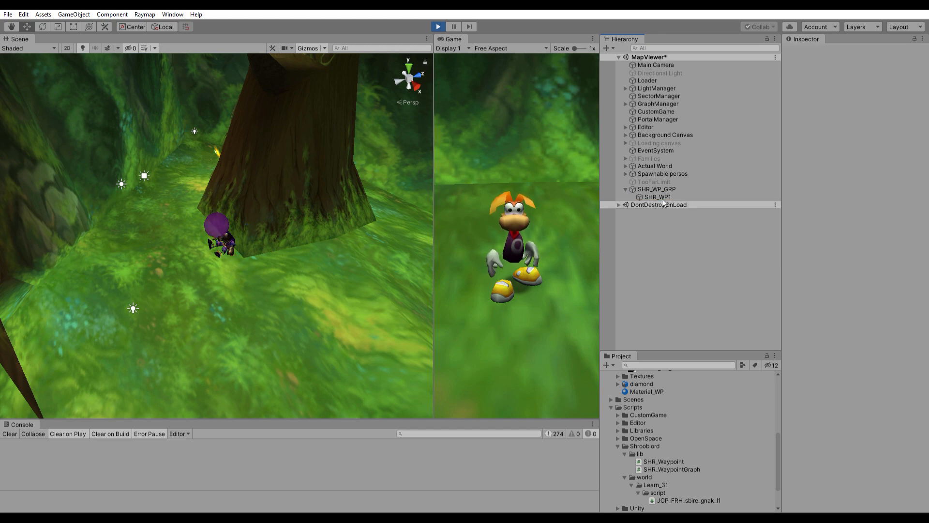
- Place SHR_WP1 on the ground beside the character near the tree with Snap to Ground, at about X -5.25, Y -6.75, Z -1.7
{"action": "left_click", "coordinate": [659, 197]}
{"action": "left_click_drag", "start_coordinate": [208, 222], "coordinate": [206, 198]}
{"action": "key", "text": "f"}
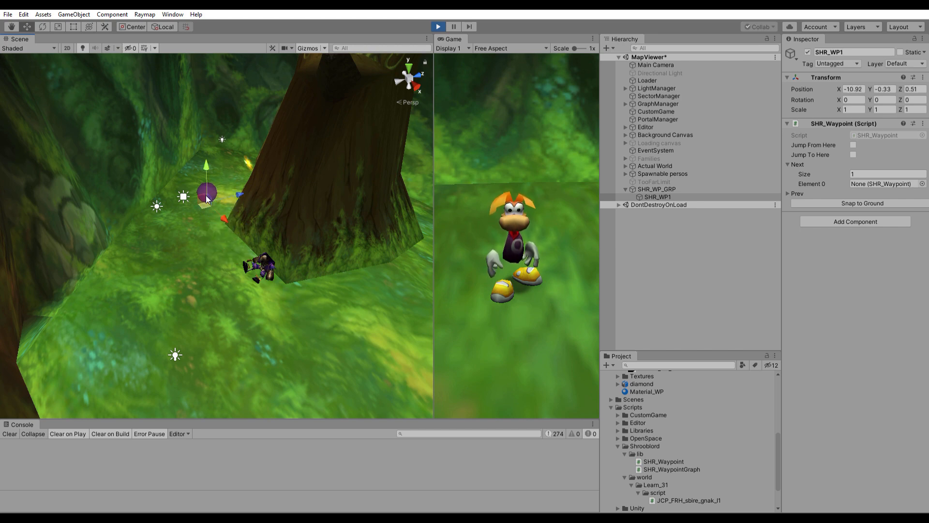
{"action": "left_click", "coordinate": [851, 202]}
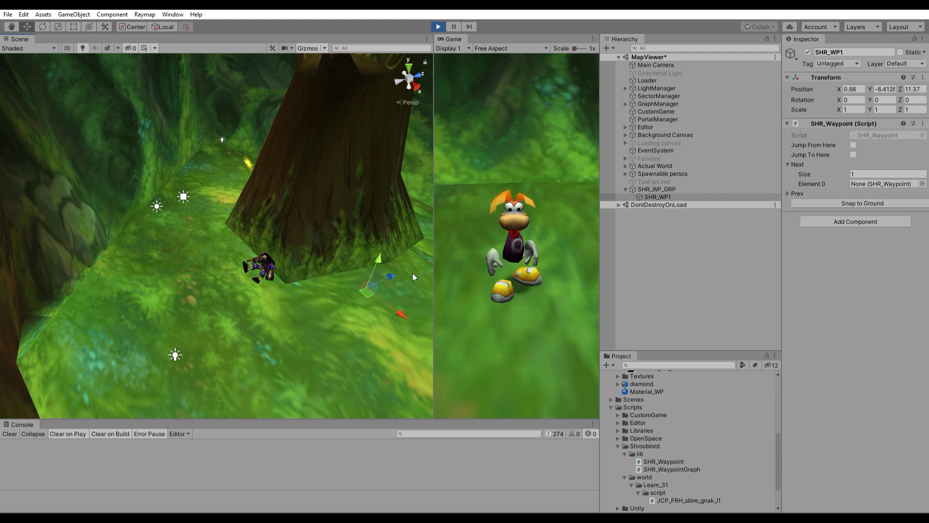
{"action": "left_click_drag", "start_coordinate": [379, 251], "coordinate": [395, 205]}
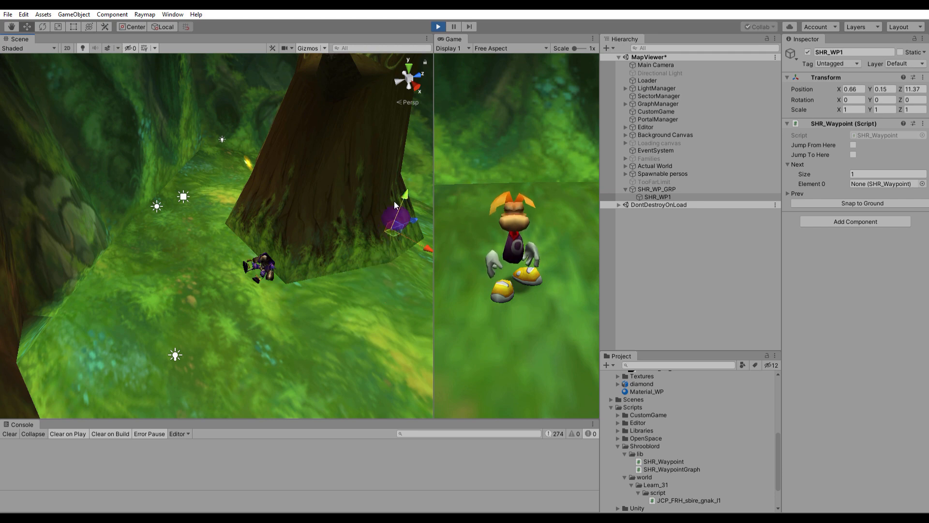
{"action": "left_click_drag", "start_coordinate": [380, 271], "coordinate": [330, 260]}
{"action": "left_click_drag", "start_coordinate": [323, 304], "coordinate": [181, 260]}
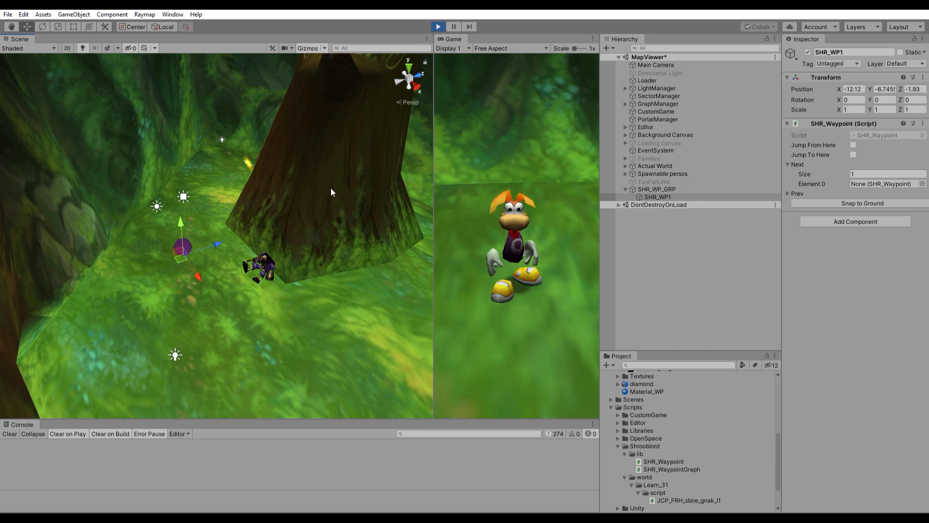
{"action": "left_click_drag", "start_coordinate": [181, 251], "coordinate": [219, 283]}
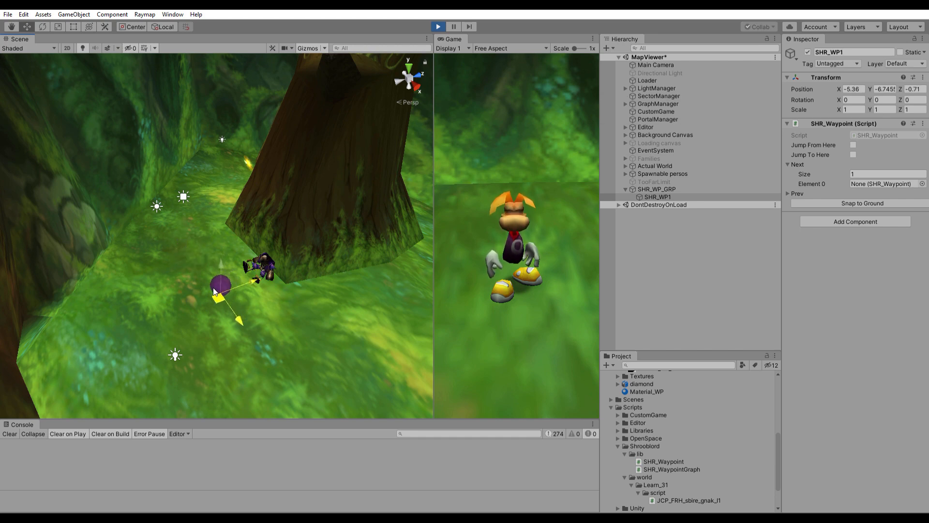
- Duplicate the SHR_WP1 waypoint eight times within SHR_WP_GRP
{"action": "left_click", "coordinate": [661, 195]}
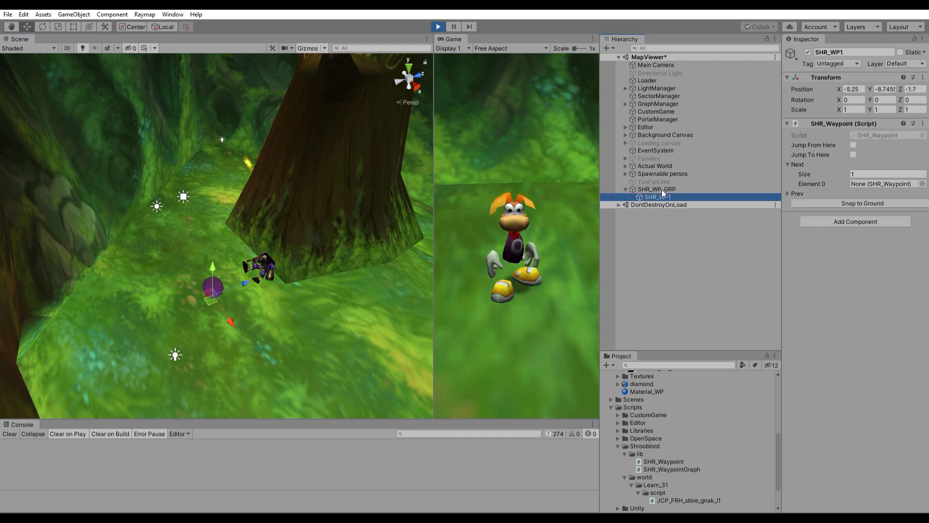
{"action": "key", "text": "ctrl+d"}
{"action": "key", "text": "ctrl+d"}
{"action": "key", "text": "ctrl+d"}
{"action": "key", "text": "ctrl+d"}
{"action": "key", "text": "ctrl+d"}
{"action": "key", "text": "ctrl+d"}
{"action": "key", "text": "ctrl+d"}
{"action": "key", "text": "ctrl+d"}
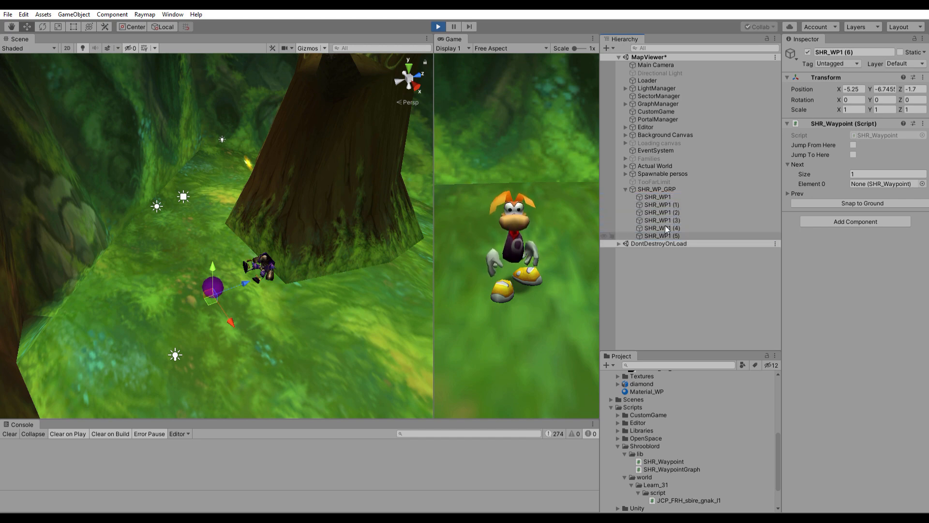
- Move SHR_WP1 (1) to about X 2.05, Y -1.63, Z 6.7 and SHR_WP1 (2) to about X 8.96, Y -2.92, Z 16.66
{"action": "left_click", "coordinate": [668, 204]}
{"action": "left_click_drag", "start_coordinate": [211, 300], "coordinate": [337, 321]}
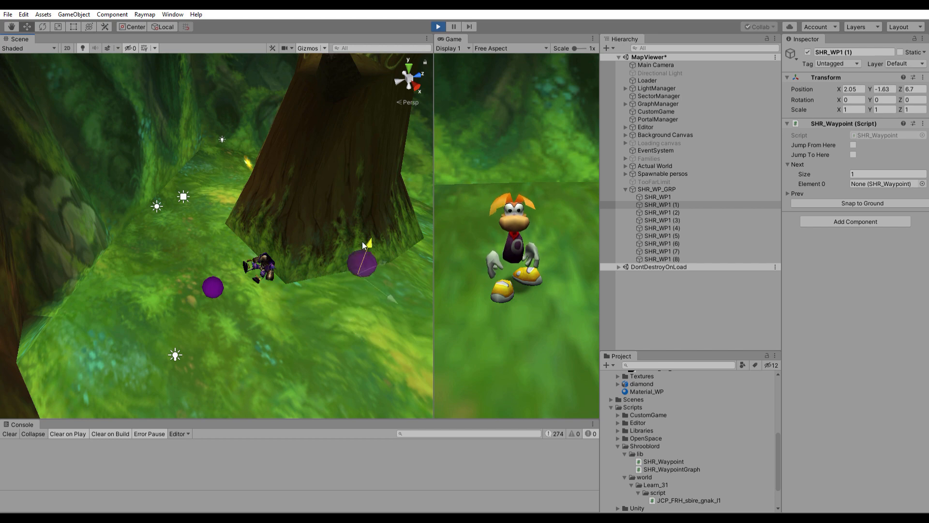
{"action": "left_click", "coordinate": [663, 212]}
{"action": "left_click_drag", "start_coordinate": [214, 304], "coordinate": [189, 244]}
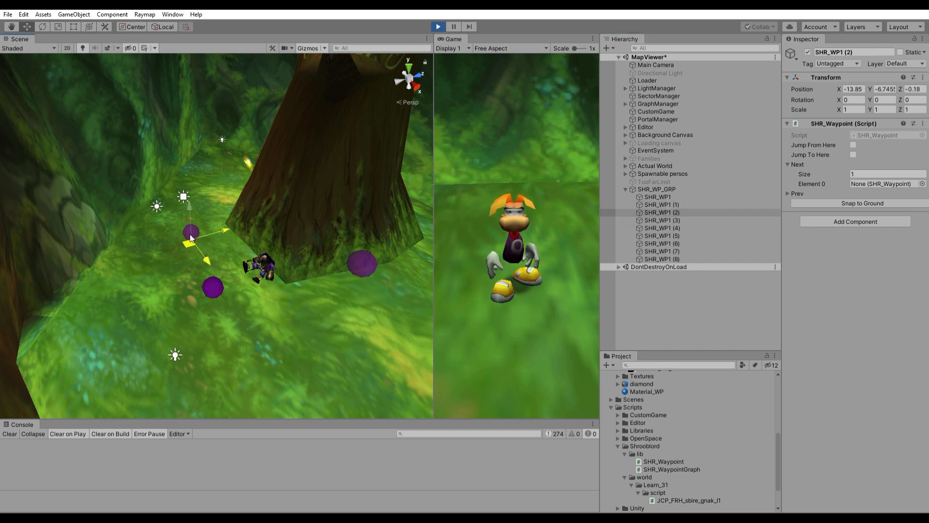
{"action": "left_click", "coordinate": [677, 214]}
{"action": "left_click", "coordinate": [678, 212]}
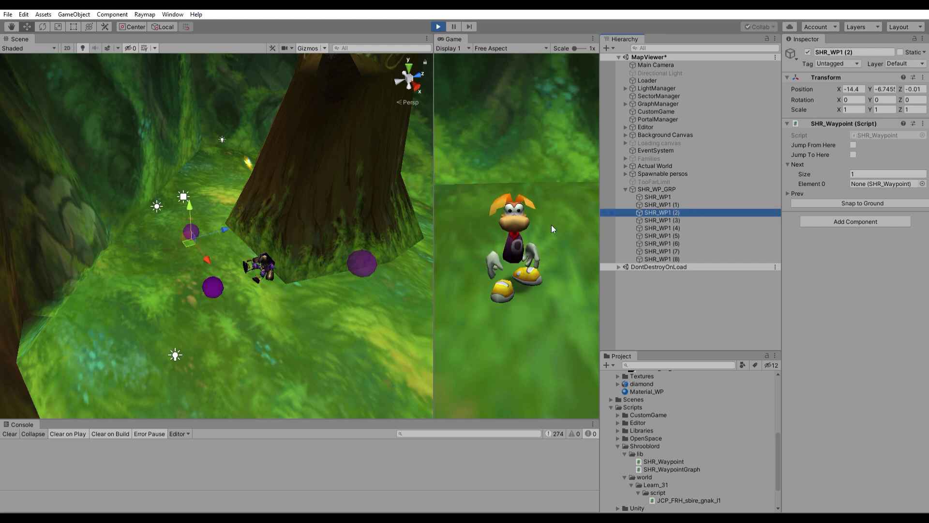
{"action": "left_click_drag", "start_coordinate": [188, 242], "coordinate": [345, 305]}
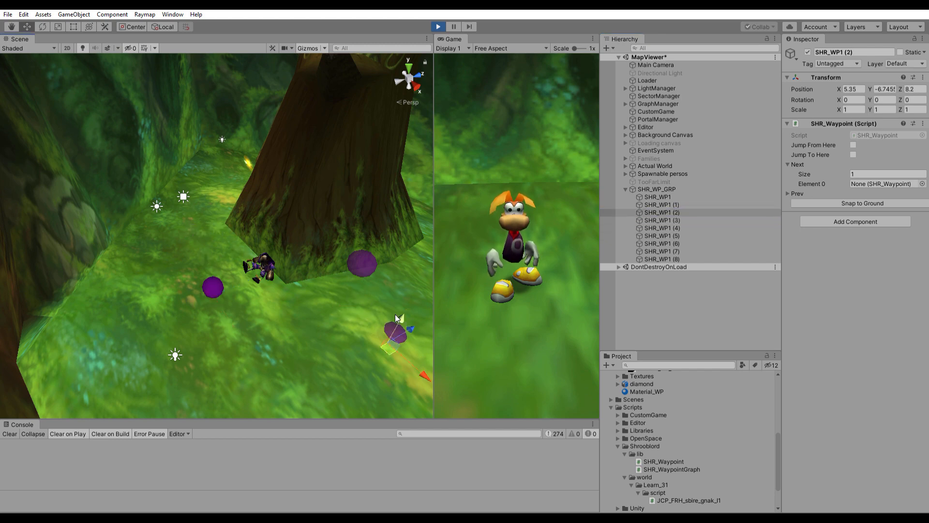
{"action": "left_click_drag", "start_coordinate": [416, 282], "coordinate": [419, 277]}
{"action": "mouse_move", "coordinate": [358, 295]}
{"action": "right_mouse_down"}
{"action": "mouse_move", "coordinate": [376, 323]}
{"action": "mouse_move", "coordinate": [360, 280]}
{"action": "right_mouse_up"}
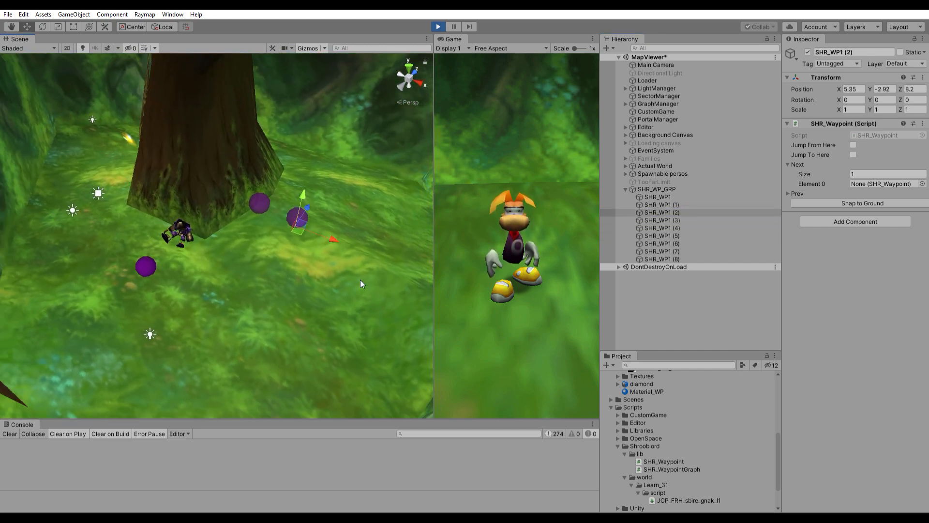
{"action": "left_click_drag", "start_coordinate": [355, 211], "coordinate": [364, 196]}
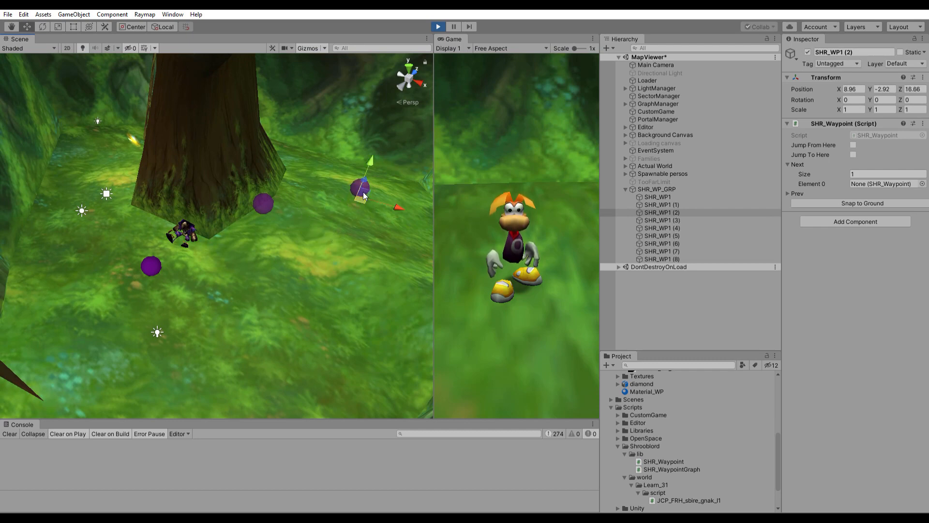
- Move SHR_WP1 (3) to about X 13.94, Z 9.81 and SHR_WP1 (4) to about X 9.23, Z -1.99
{"action": "left_click", "coordinate": [676, 220]}
{"action": "left_click_drag", "start_coordinate": [154, 276], "coordinate": [387, 281]}
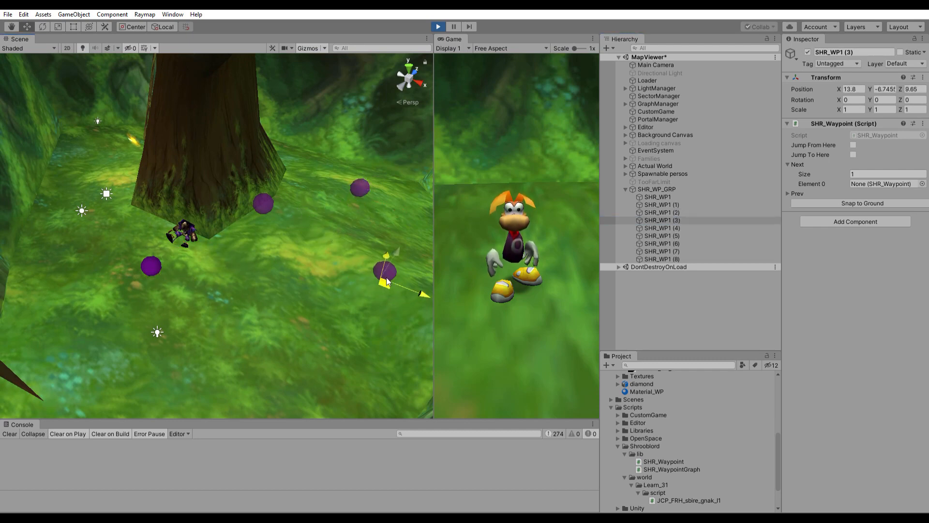
{"action": "left_click", "coordinate": [677, 228]}
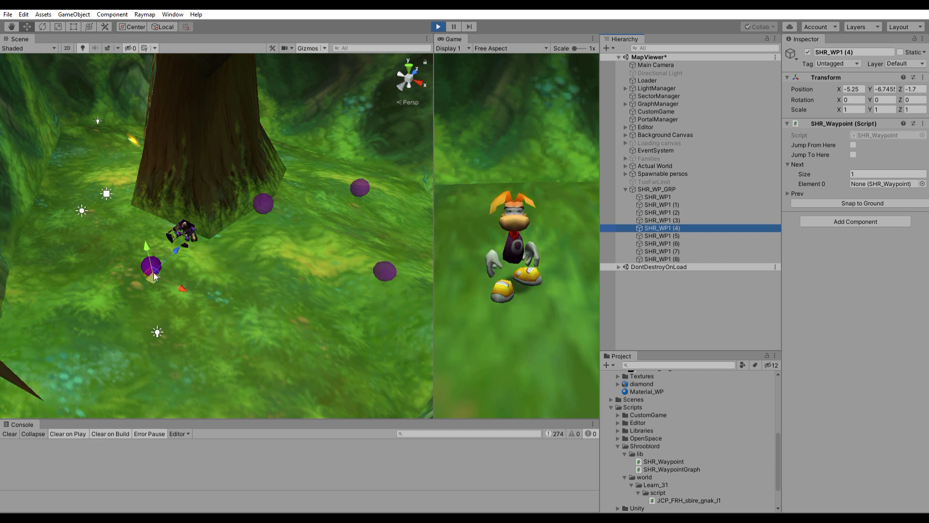
{"action": "left_click_drag", "start_coordinate": [155, 276], "coordinate": [287, 355]}
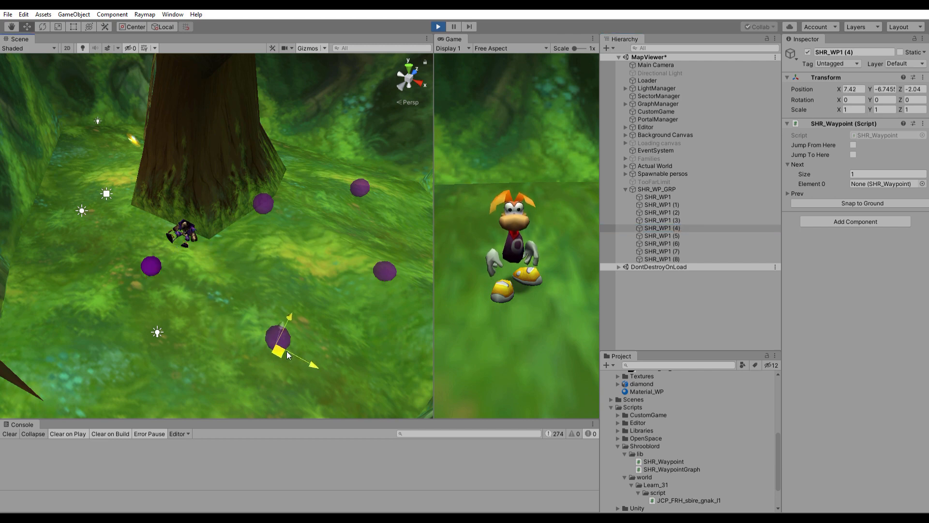
- Move SHR_WP1 (5) to about X -2.47, Z -8.32 and SHR_WP1 (6) to about X -16.19, Z -3.72
{"action": "left_click", "coordinate": [660, 236]}
{"action": "left_click_drag", "start_coordinate": [152, 276], "coordinate": [121, 333]}
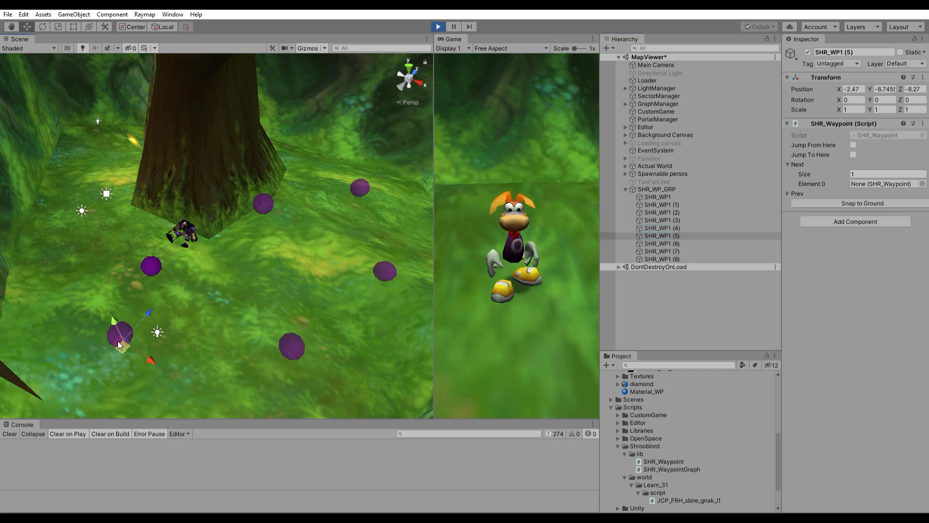
{"action": "left_click", "coordinate": [661, 243]}
{"action": "left_click_drag", "start_coordinate": [159, 276], "coordinate": [65, 248]}
- Move SHR_WP1 (7) to about X -23.2, Z 5.27 and SHR_WP1 (8) to about X 4.42, Z 3.66
{"action": "left_click", "coordinate": [671, 251]}
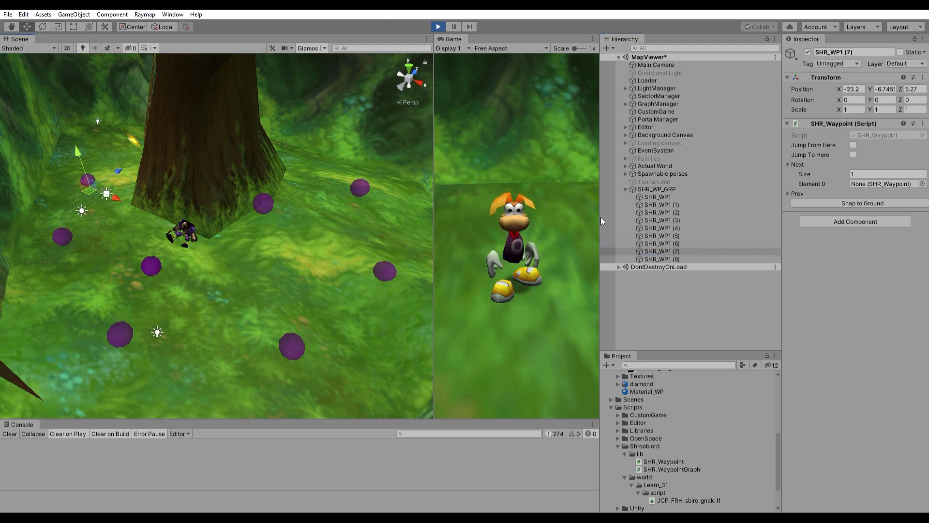
{"action": "left_click", "coordinate": [659, 259]}
{"action": "left_click_drag", "start_coordinate": [155, 277], "coordinate": [264, 282]}
- Snap all nine waypoints from SHR_WP1 to SHR_WP1 (8) to the ground together
{"action": "left_click", "coordinate": [659, 197]}
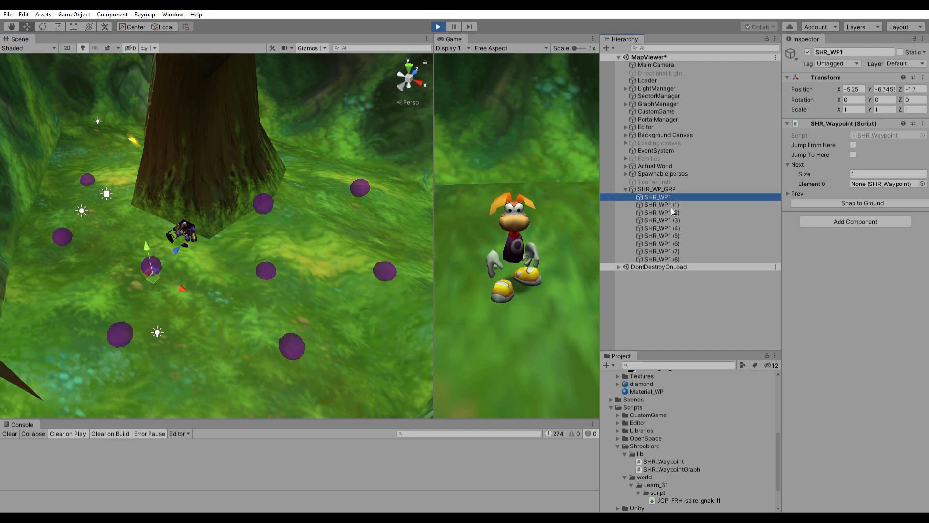
{"action": "left_click", "coordinate": [672, 259], "text": "shift"}
{"action": "left_click_drag", "start_coordinate": [189, 186], "coordinate": [220, 261]}
- Assign SHR_WP1 (7) as Element 0 of SHR_WP1's Next list
{"action": "left_click", "coordinate": [682, 197]}
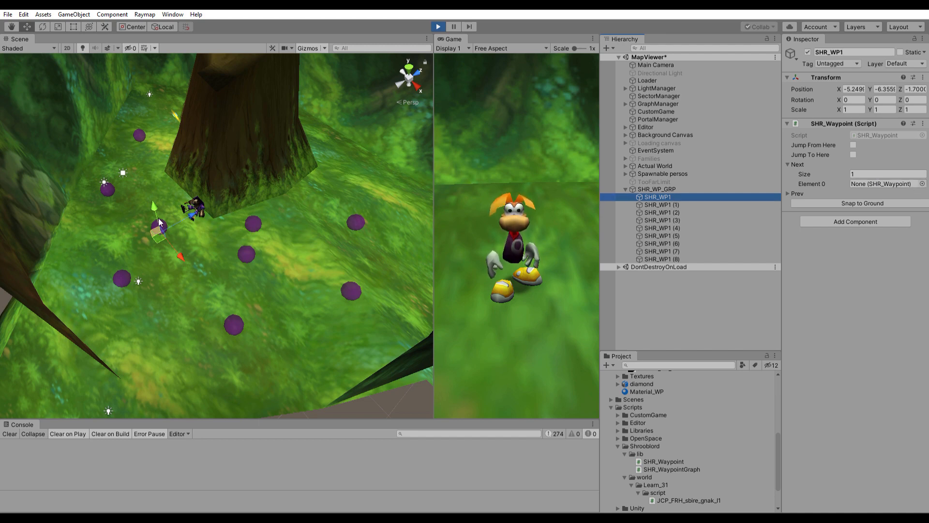
{"action": "left_click", "coordinate": [141, 127]}
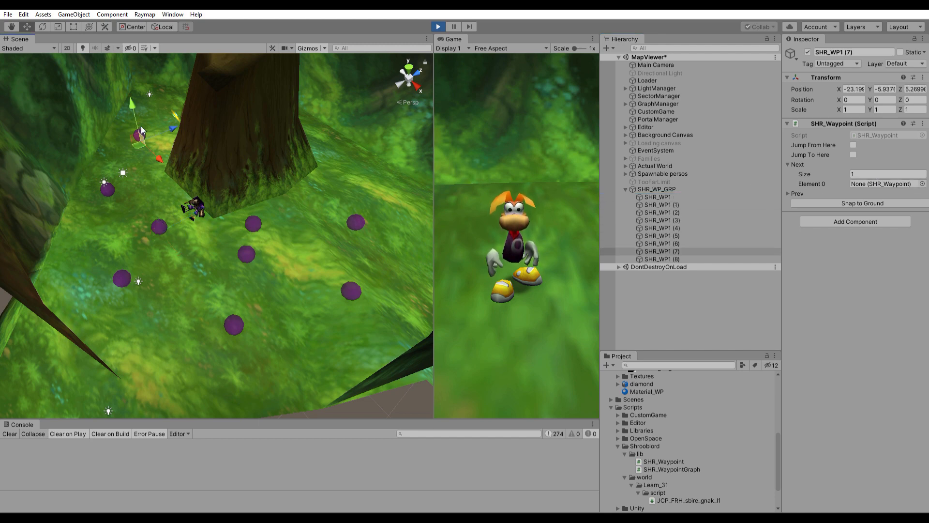
{"action": "left_click", "coordinate": [670, 194]}
{"action": "left_click_drag", "start_coordinate": [680, 248], "coordinate": [681, 247]}
{"action": "left_click_drag", "start_coordinate": [797, 228], "coordinate": [872, 184]}
- Try raising SHR_WP1 to about Y -3.73 and undo the move
{"action": "right_click_drag", "start_coordinate": [166, 229], "coordinate": [305, 261]}
{"action": "left_click_drag", "start_coordinate": [328, 260], "coordinate": [331, 204]}
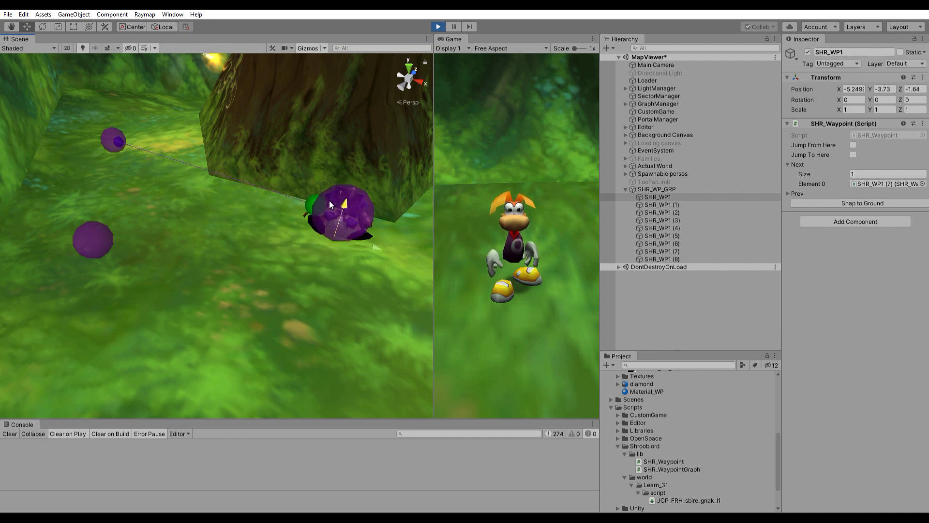
{"action": "key", "text": "ctrl+z"}
- Assign SHR_WP1 (6) as Element 0 of the Next list on SHR_WP1 (7)
{"action": "right_click_drag", "start_coordinate": [238, 253], "coordinate": [199, 263]}
{"action": "key", "text": "s"}
{"action": "left_click", "coordinate": [662, 251]}
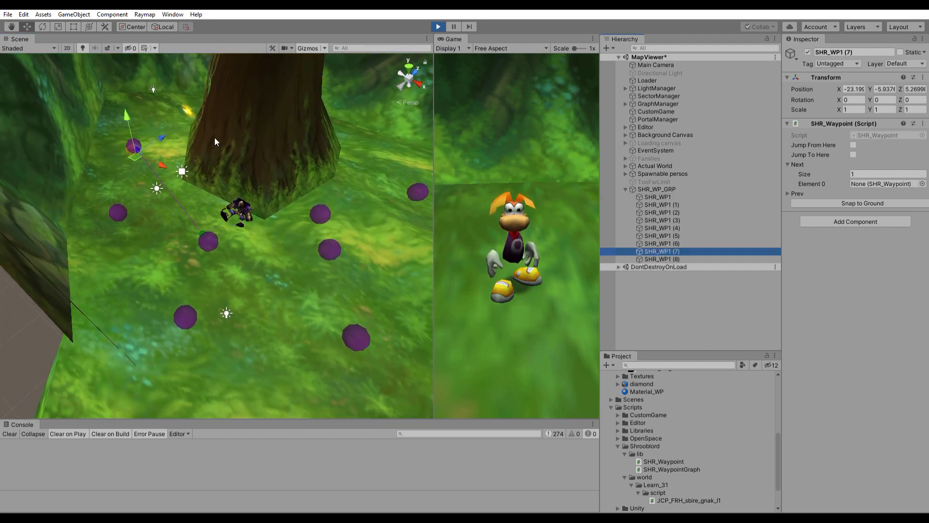
{"action": "left_click", "coordinate": [117, 203]}
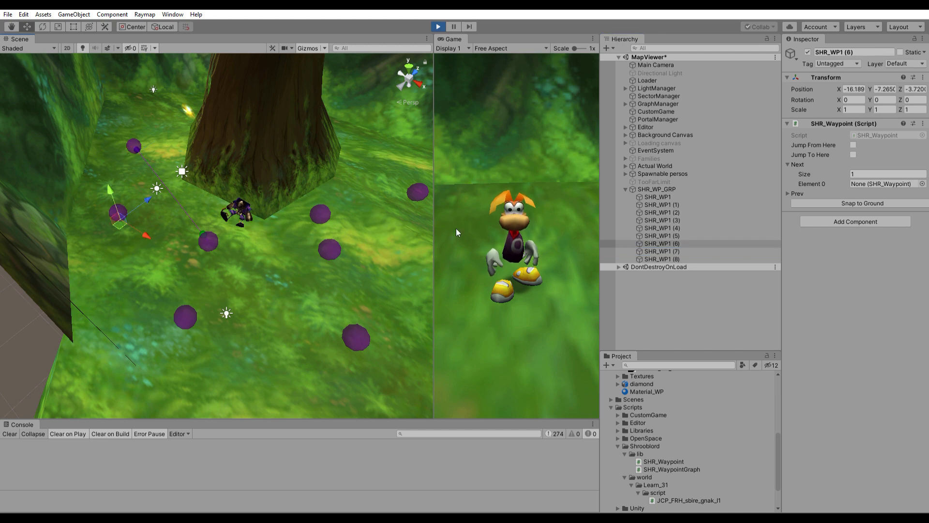
{"action": "left_click", "coordinate": [677, 250]}
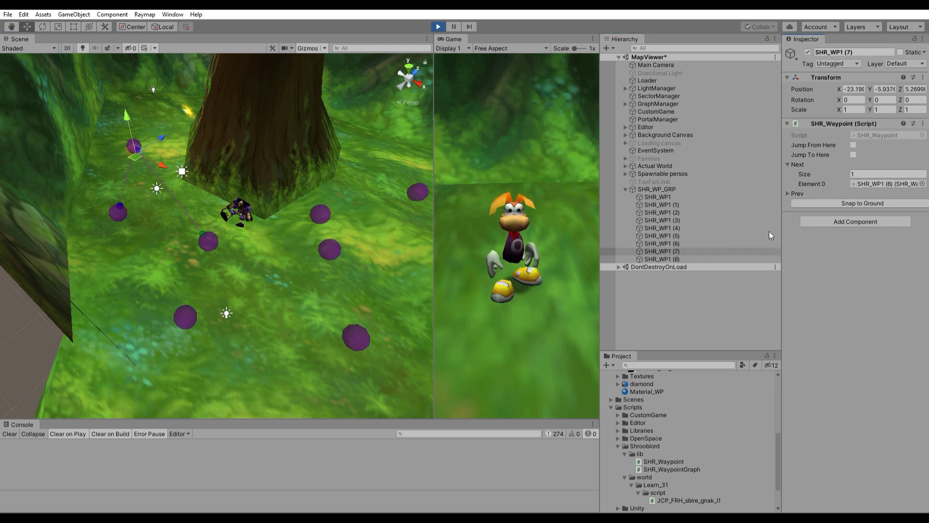
- Link SHR_WP1 (6) to SHR_WP1 (5) through Element 0 of its Next list
{"action": "left_click", "coordinate": [119, 209]}
{"action": "left_click", "coordinate": [187, 312]}
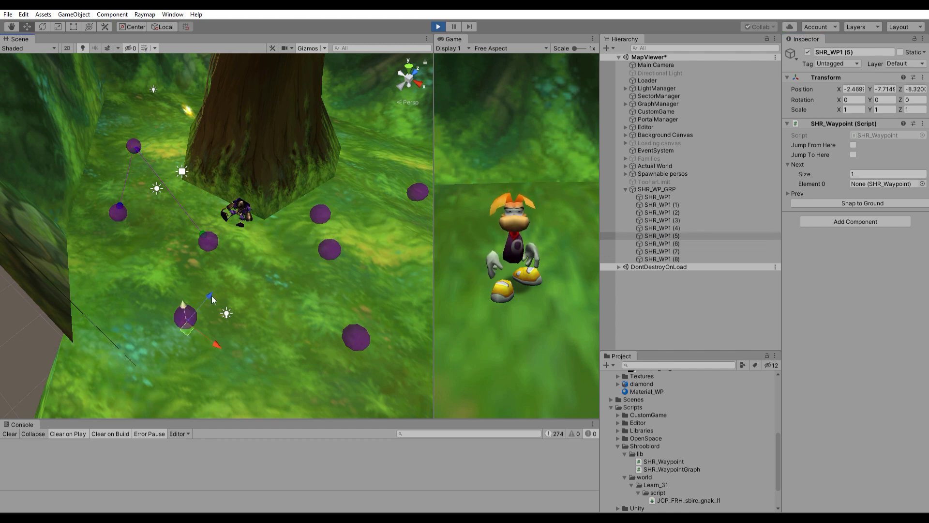
{"action": "left_click", "coordinate": [698, 235]}
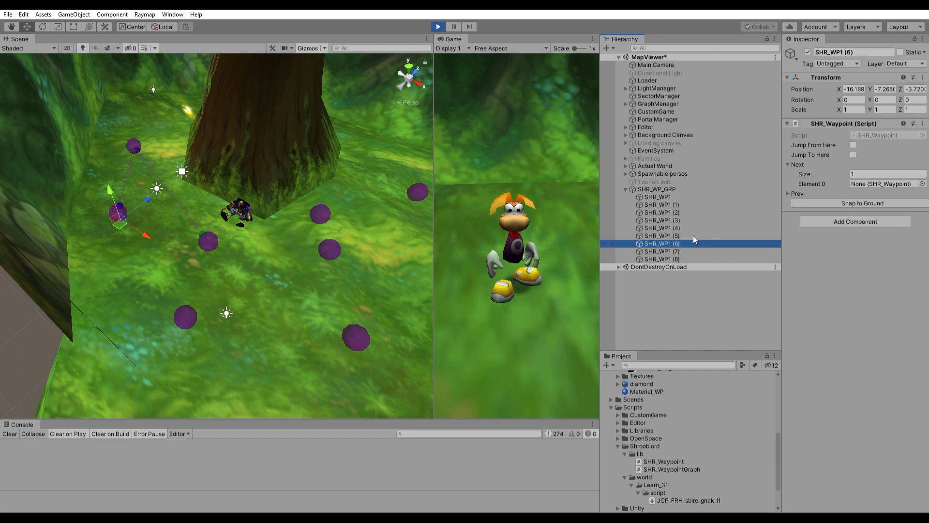
{"action": "left_click", "coordinate": [667, 244]}
{"action": "left_click_drag", "start_coordinate": [668, 235], "coordinate": [885, 184]}
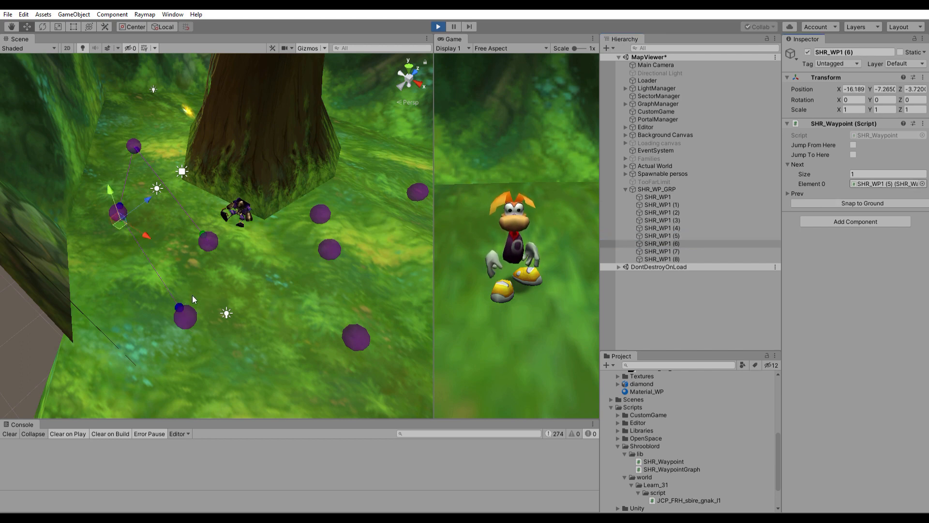
- Link SHR_WP1 (5) to SHR_WP1 (4) through Element 0 of its Next list
{"action": "left_click", "coordinate": [186, 316]}
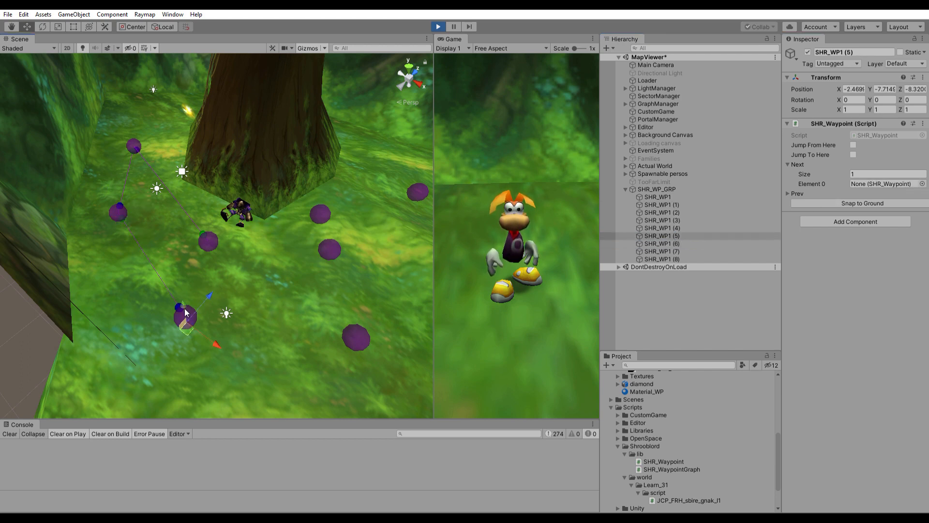
{"action": "left_click", "coordinate": [359, 327]}
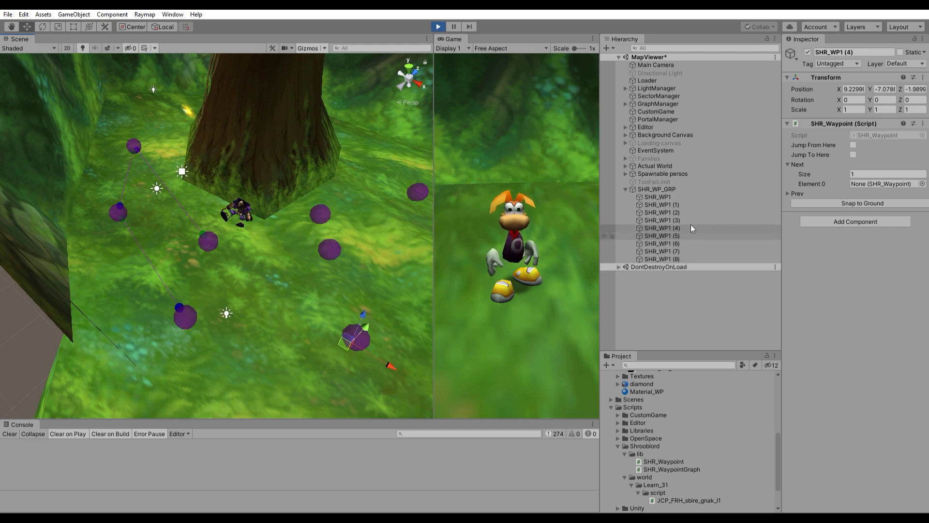
{"action": "left_click", "coordinate": [663, 236]}
{"action": "left_click_drag", "start_coordinate": [663, 236], "coordinate": [882, 177]}
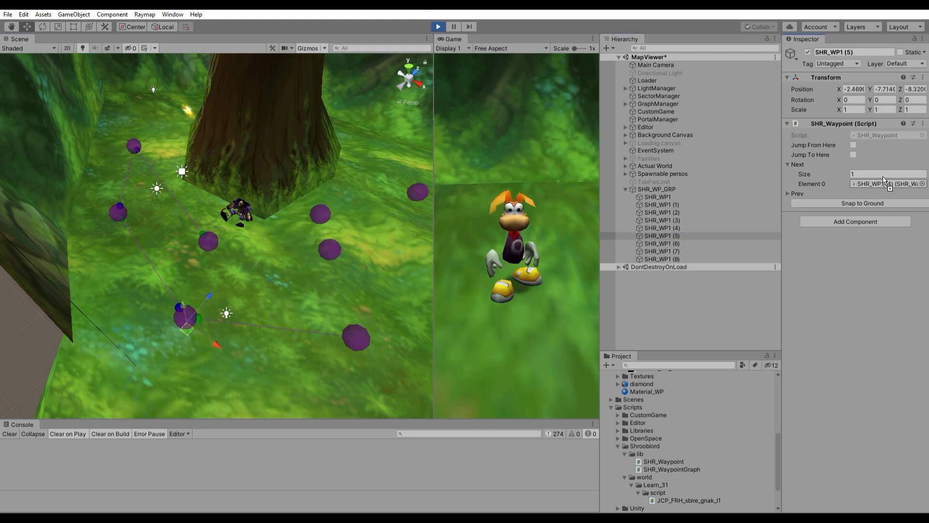
- Assign SHR_WP1 (3) as Element 0 of the Next list on SHR_WP1 (4)
{"action": "left_click", "coordinate": [351, 323]}
{"action": "right_click_drag", "start_coordinate": [289, 286], "coordinate": [332, 274]}
{"action": "left_click", "coordinate": [359, 196]}
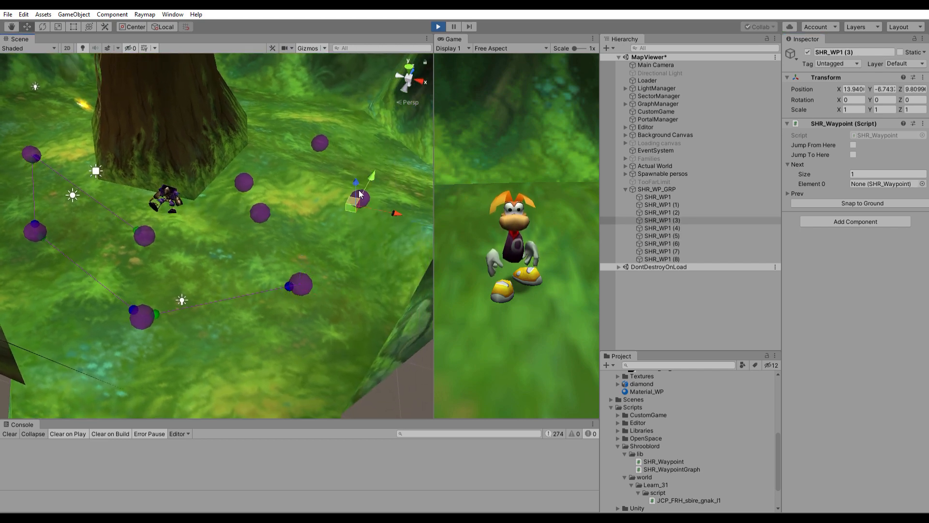
{"action": "left_click", "coordinate": [300, 283]}
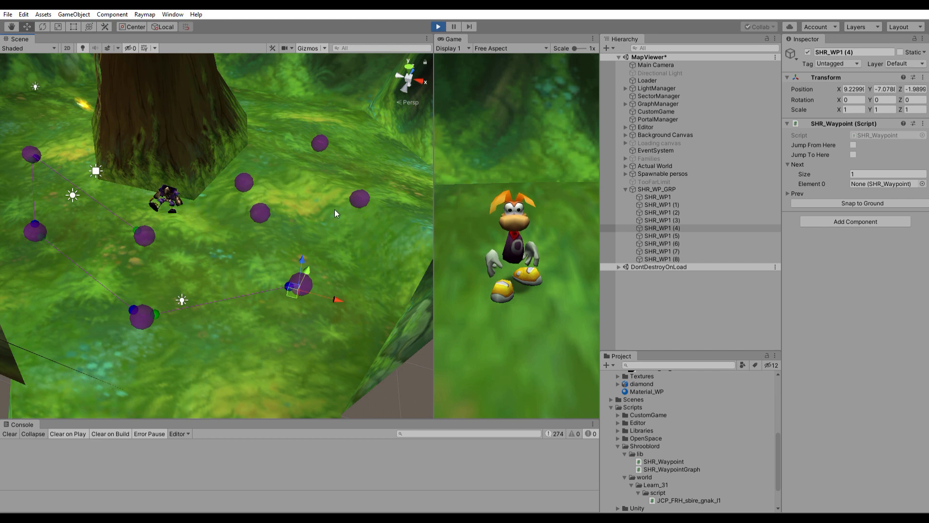
{"action": "left_click", "coordinate": [364, 185]}
{"action": "left_click", "coordinate": [697, 228]}
{"action": "left_click_drag", "start_coordinate": [692, 220], "coordinate": [866, 183]}
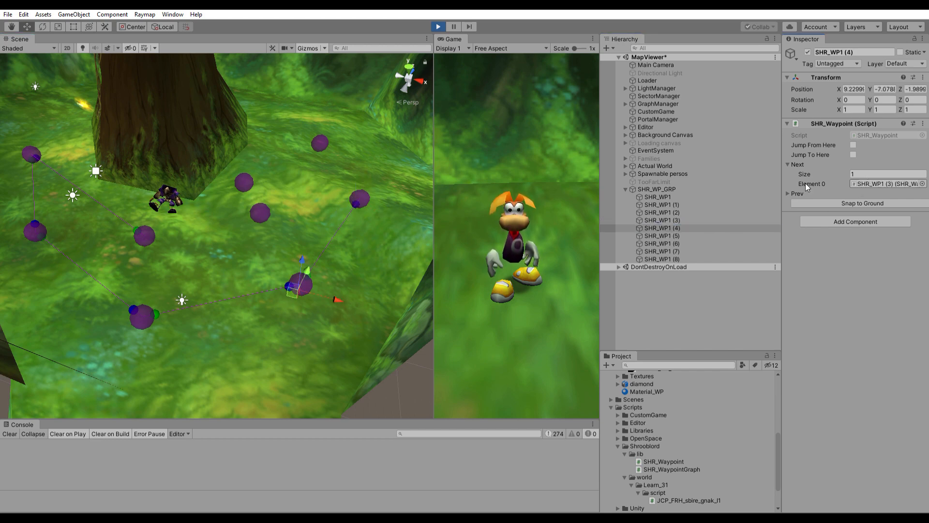
- Set SHR_WP1 (2) as the Next waypoint of SHR_WP1 (3), and SHR_WP1 (1) as the Next waypoint of SHR_WP1 (2)
{"action": "left_click", "coordinate": [321, 139]}
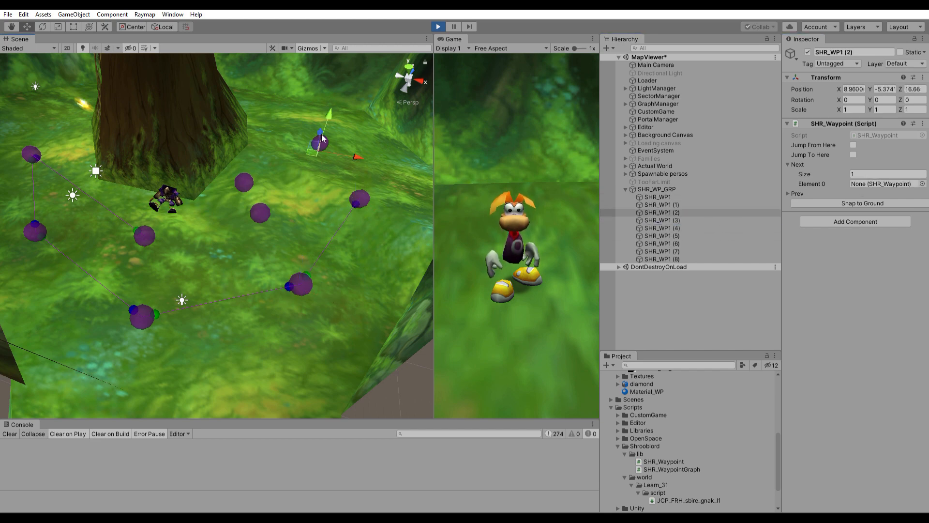
{"action": "left_click", "coordinate": [735, 218]}
{"action": "left_click_drag", "start_coordinate": [687, 212], "coordinate": [866, 184]}
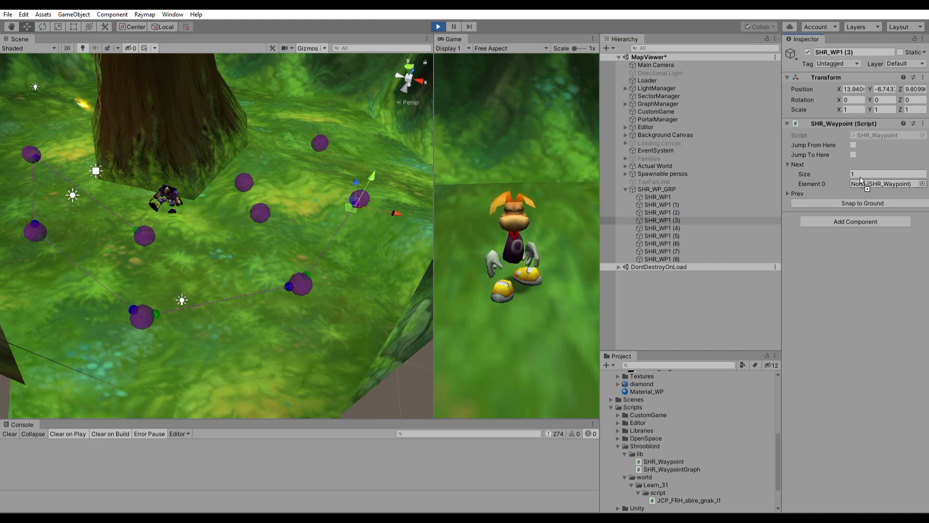
{"action": "left_click", "coordinate": [249, 172]}
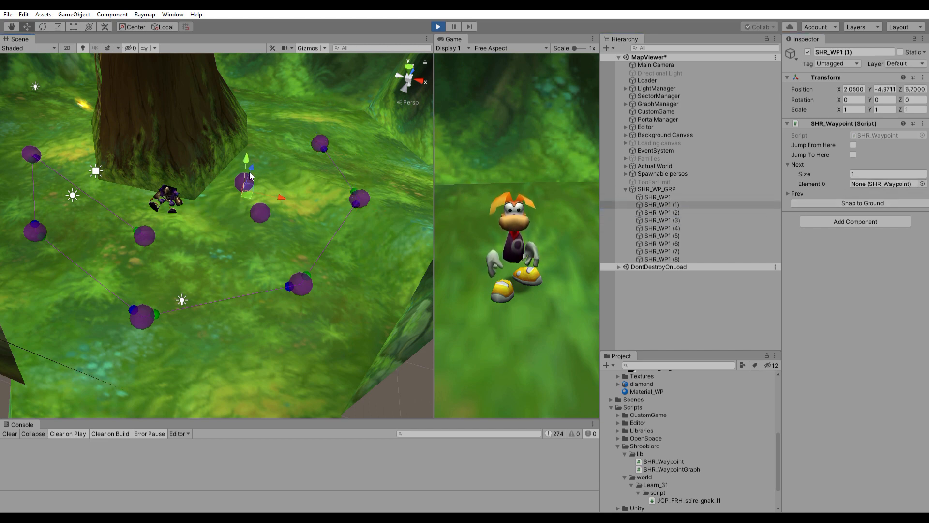
{"action": "left_click", "coordinate": [322, 139]}
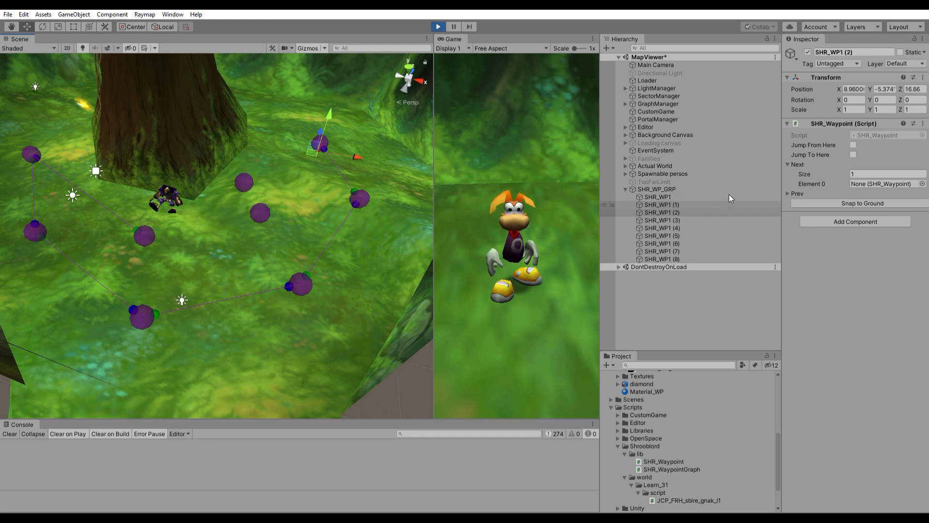
{"action": "left_click_drag", "start_coordinate": [697, 204], "coordinate": [883, 180]}
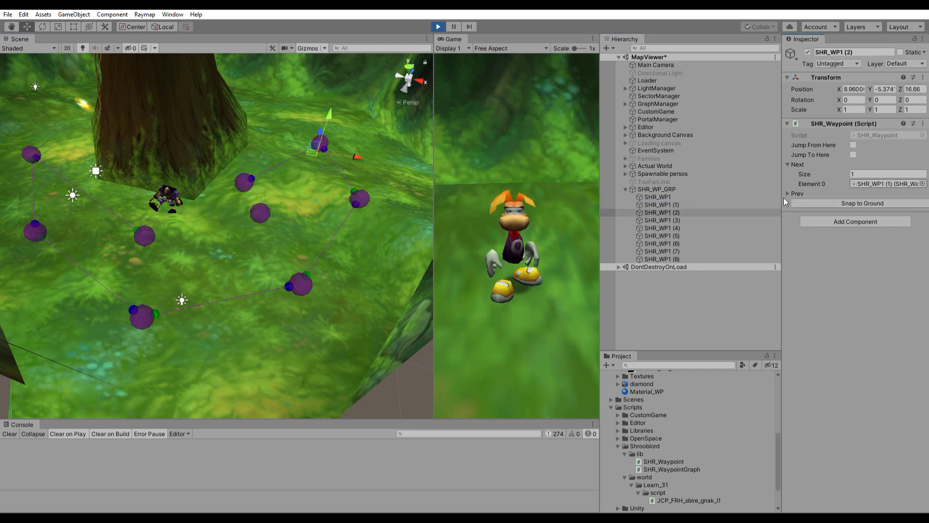
- Set SHR_WP1 (1) as the Next waypoint of SHR_WP1 (8)
{"action": "left_click", "coordinate": [265, 205]}
{"action": "left_click", "coordinate": [264, 209]}
{"action": "left_click", "coordinate": [263, 209]}
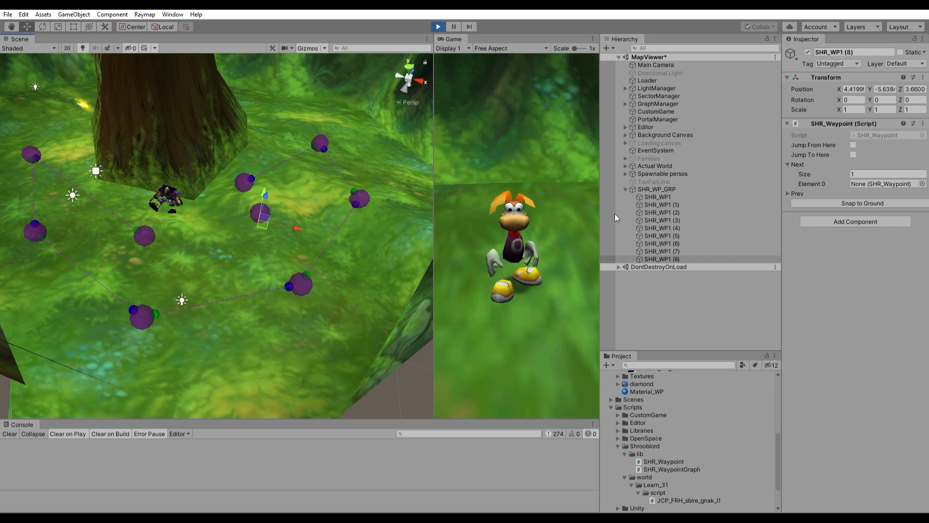
{"action": "left_click_drag", "start_coordinate": [681, 196], "coordinate": [870, 175]}
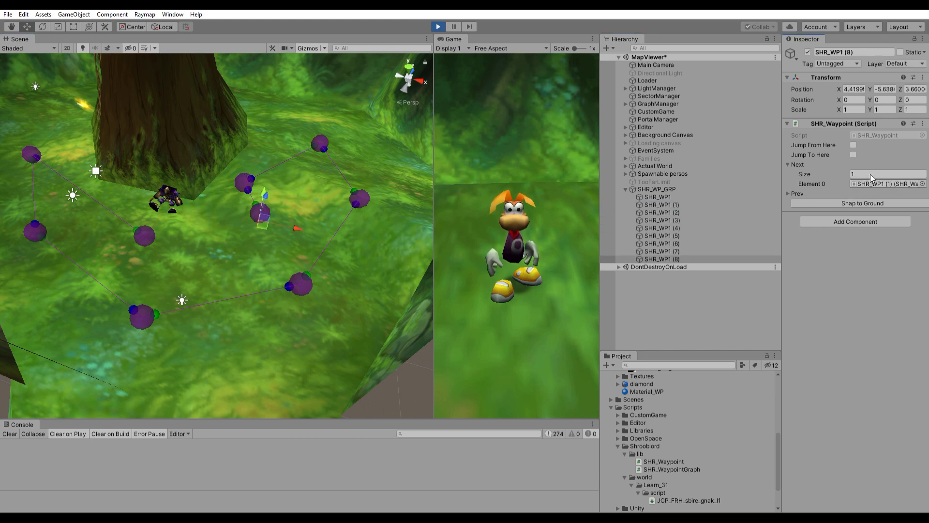
- Try SHR_WP1 (8) as Element 0 of SHR_WP1's Next list and restore SHR_WP1 (7) there
{"action": "left_click", "coordinate": [151, 231]}
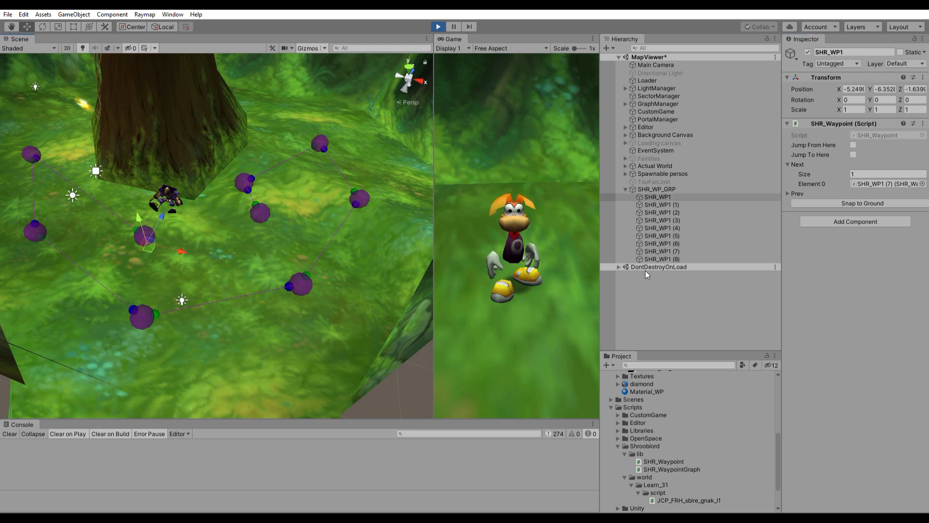
{"action": "left_click", "coordinate": [689, 256]}
{"action": "left_click", "coordinate": [663, 196]}
{"action": "left_click_drag", "start_coordinate": [672, 251], "coordinate": [878, 183]}
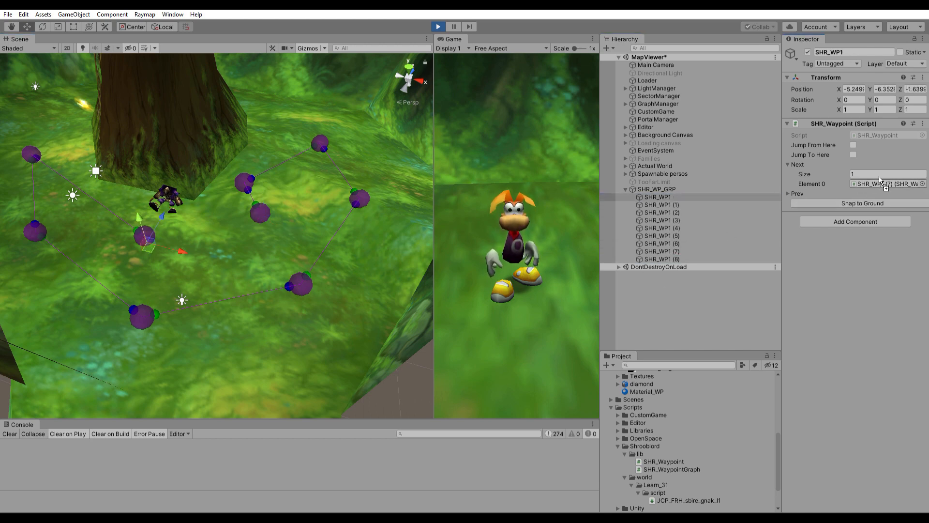
{"action": "left_click_drag", "start_coordinate": [702, 251], "coordinate": [868, 179]}
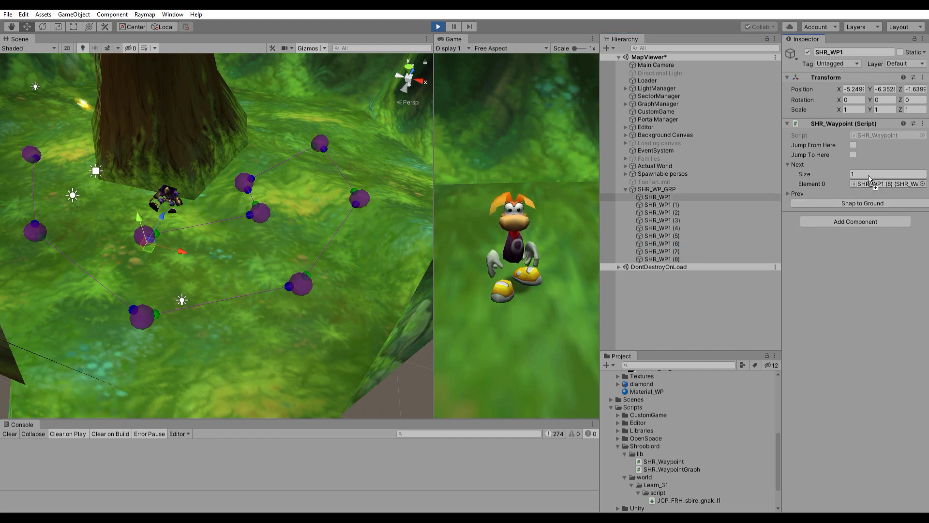
{"action": "left_click_drag", "start_coordinate": [869, 179], "coordinate": [868, 175]}
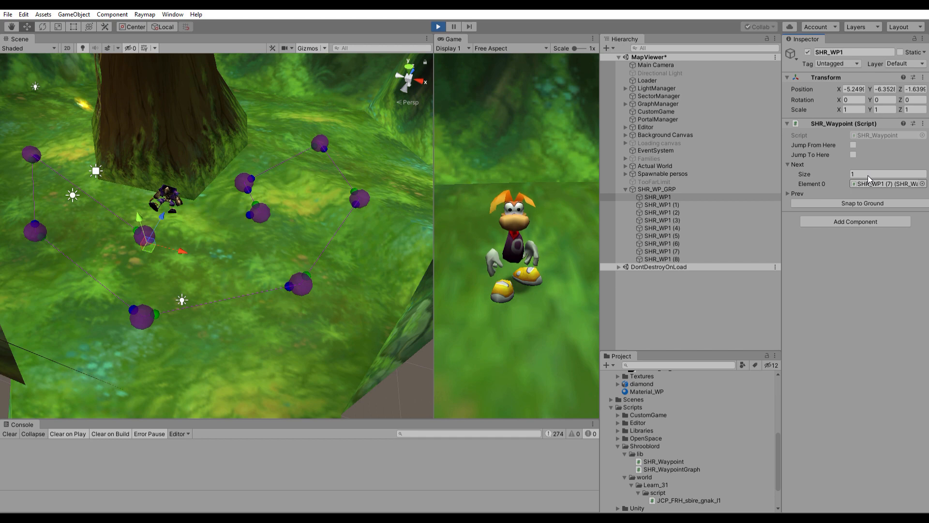
- Examine the Next links of SHR_WP1 and SHR_WP1 (8) and their connection lines in the scene
{"action": "left_click", "coordinate": [677, 197]}
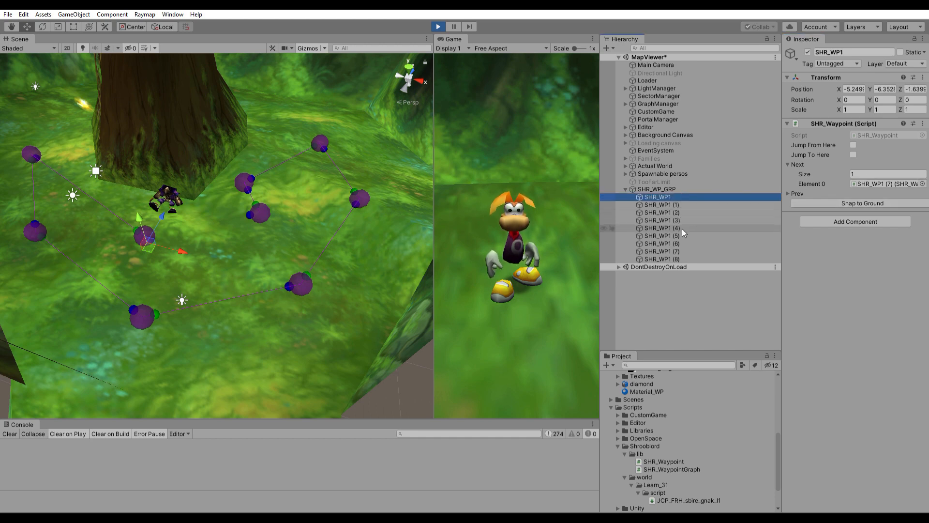
{"action": "left_click", "coordinate": [682, 258]}
{"action": "left_click", "coordinate": [674, 194]}
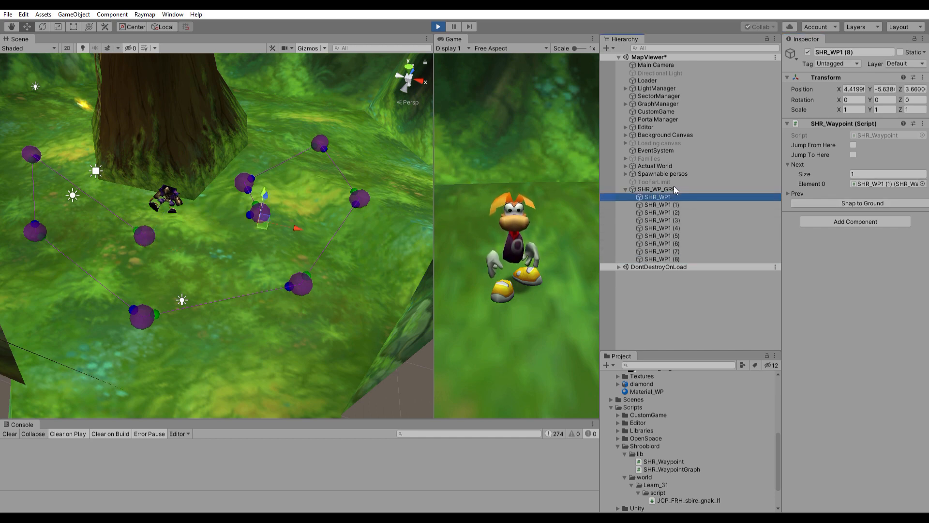
{"action": "left_click", "coordinate": [680, 259]}
{"action": "right_click_drag", "start_coordinate": [155, 272], "coordinate": [160, 260]}
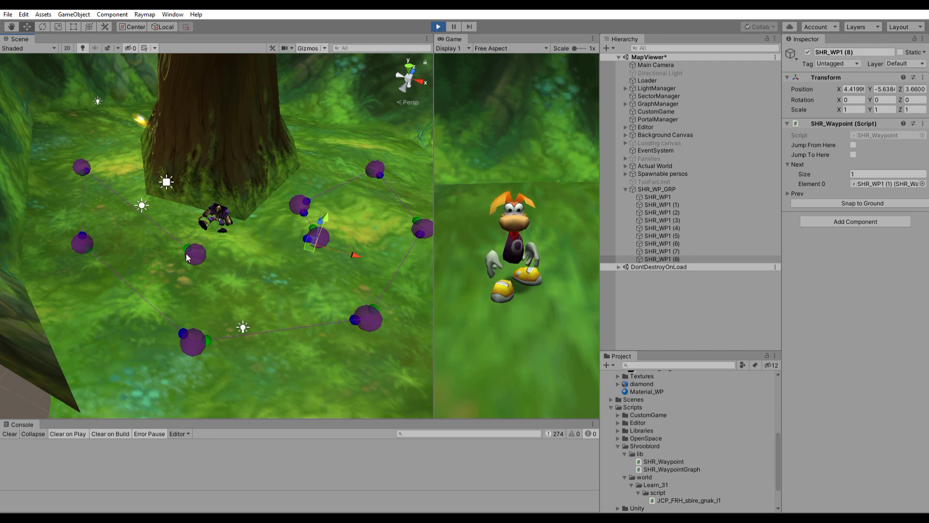
- Check the Next link of SHR_WP1 (1), and clear Element 0 in the Next list of SHR_WP1 (8)
{"action": "left_click", "coordinate": [300, 192]}
{"action": "left_click", "coordinate": [300, 206]}
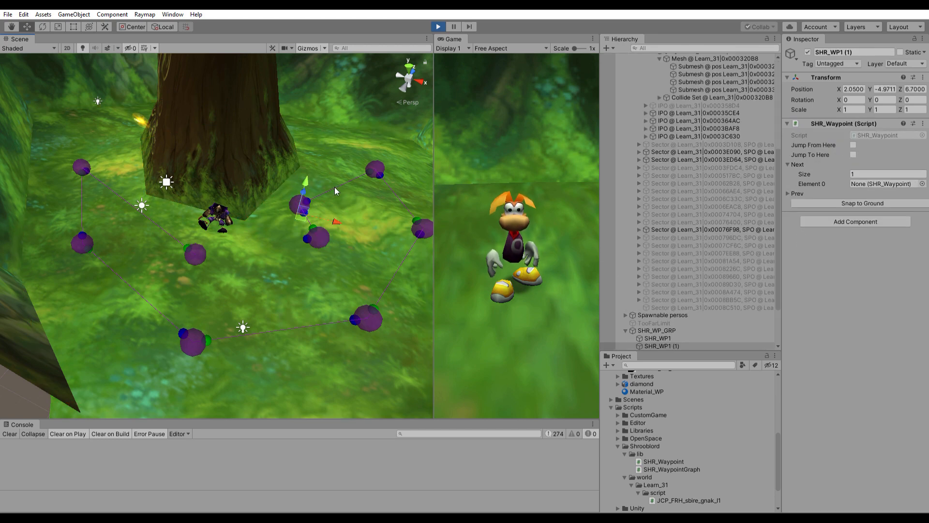
{"action": "left_click", "coordinate": [342, 228]}
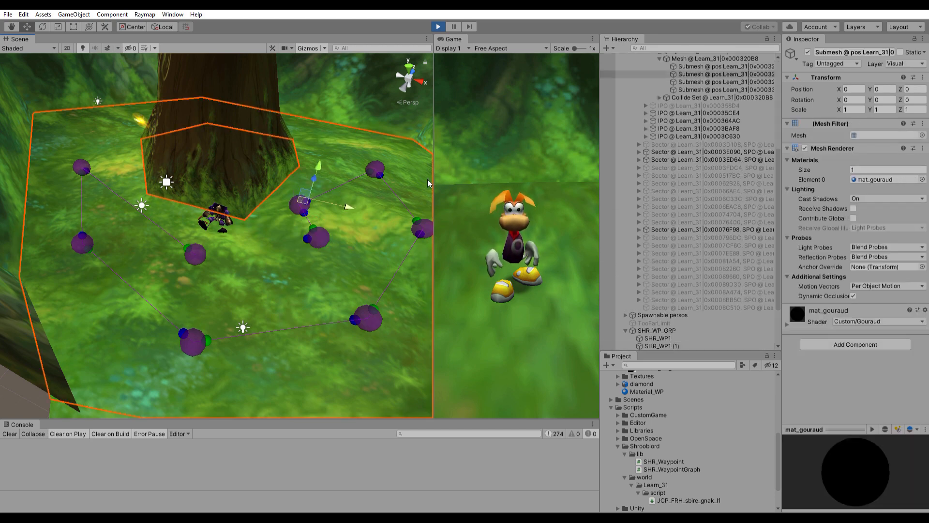
{"action": "left_click", "coordinate": [295, 196]}
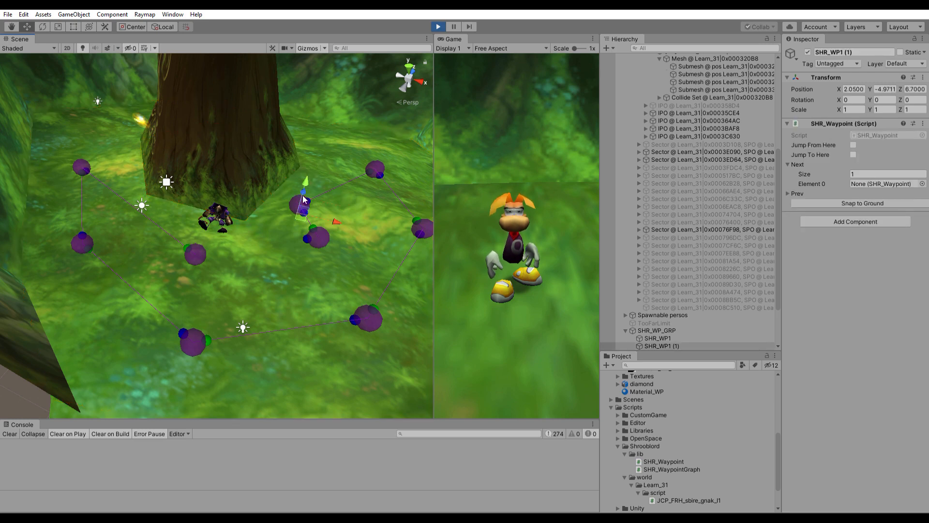
{"action": "left_click_drag", "start_coordinate": [776, 217], "coordinate": [775, 130]}
{"action": "left_click", "coordinate": [626, 166]}
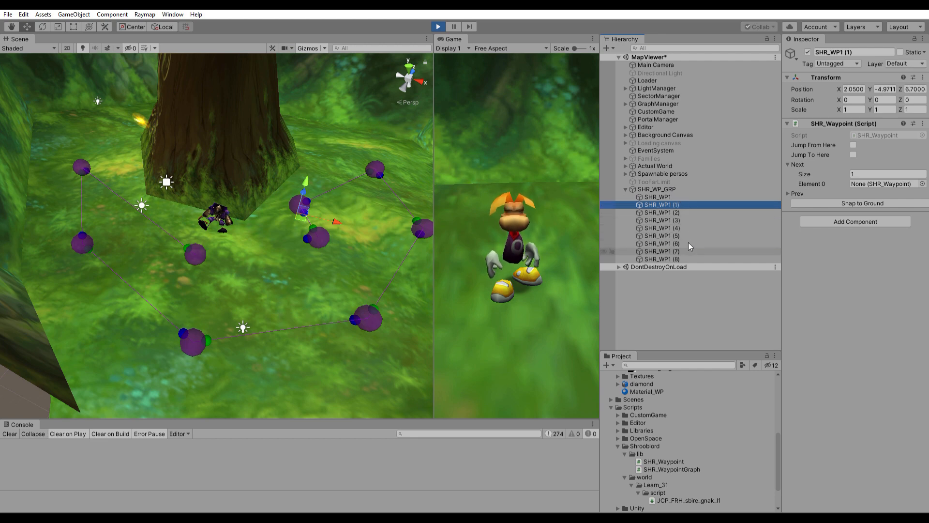
{"action": "left_click", "coordinate": [326, 231]}
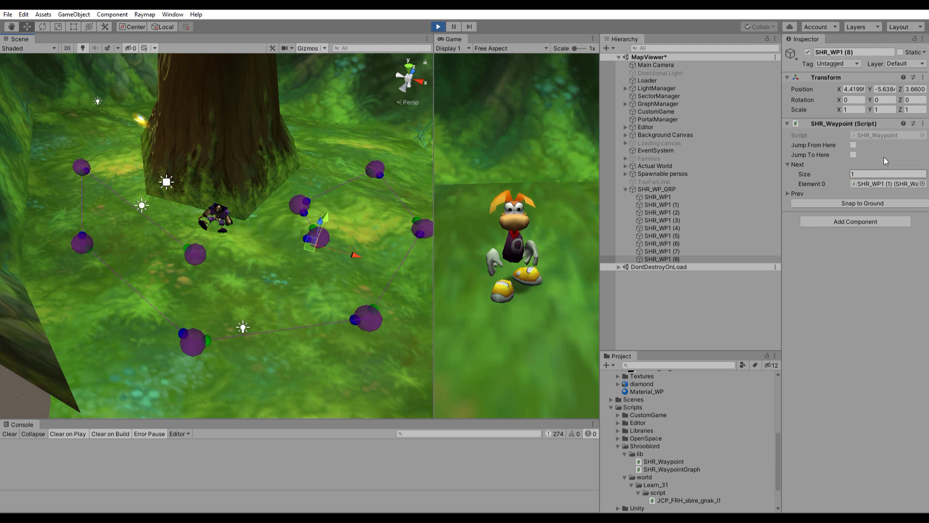
{"action": "key", "text": "Delete"}
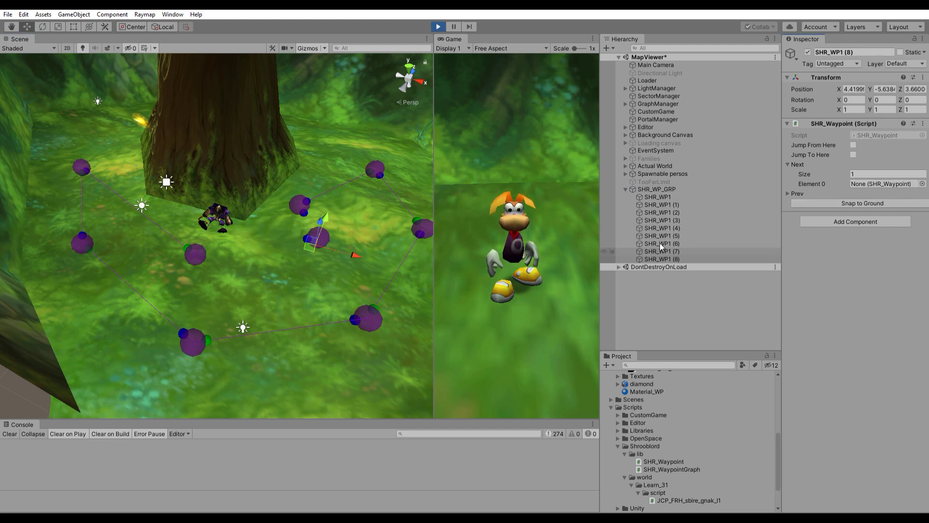
- Set SHR_WP1 (8) as the Next waypoint of SHR_WP1 (1), and SHR_WP1 as the Next waypoint of SHR_WP1 (8)
{"action": "left_click", "coordinate": [670, 195]}
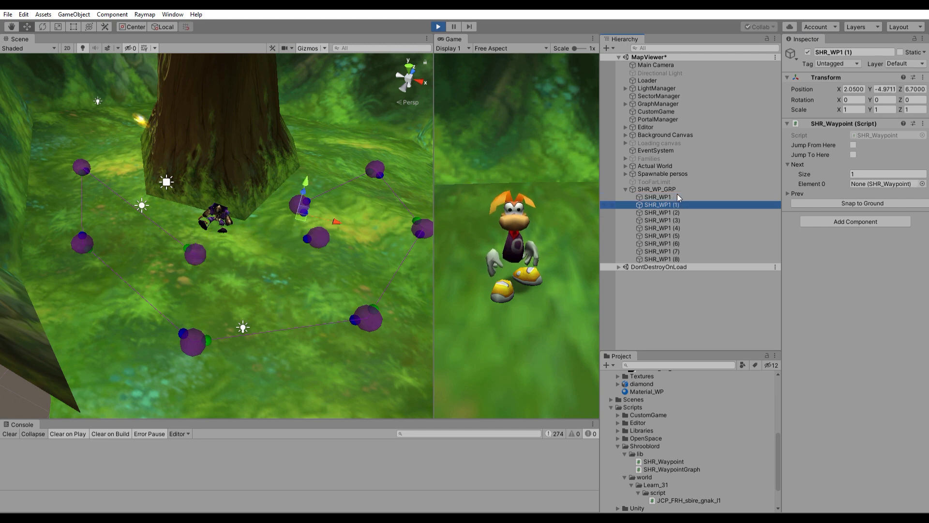
{"action": "left_click", "coordinate": [679, 259]}
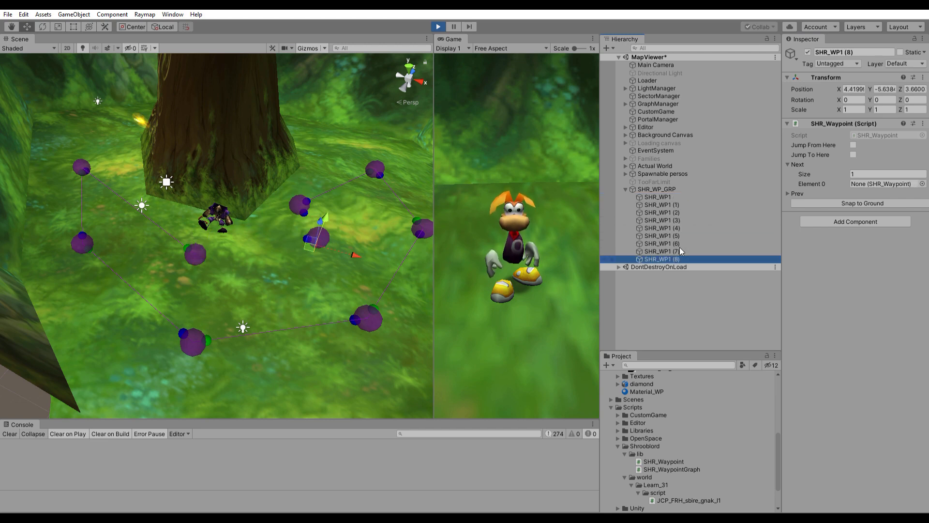
{"action": "left_click", "coordinate": [677, 205]}
{"action": "left_click_drag", "start_coordinate": [678, 248], "coordinate": [868, 173]}
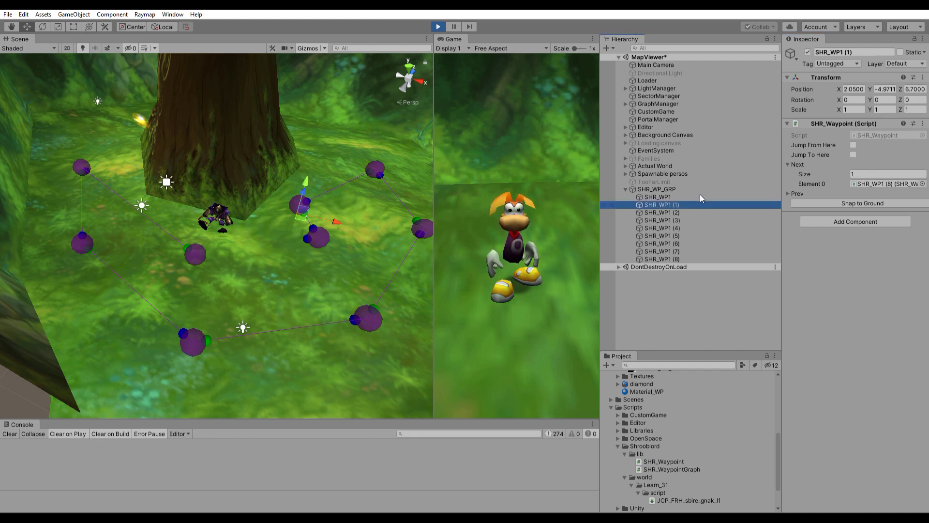
{"action": "left_click", "coordinate": [685, 258]}
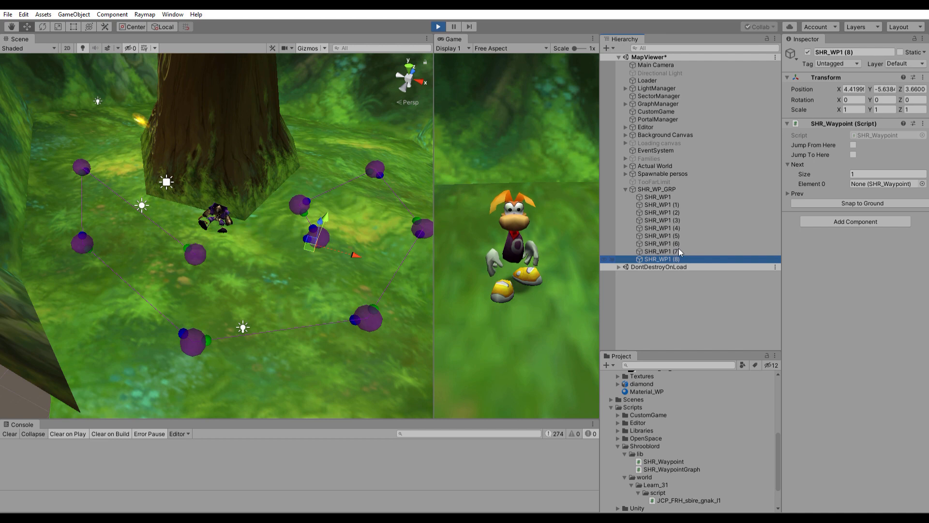
{"action": "left_click_drag", "start_coordinate": [678, 197], "coordinate": [874, 179]}
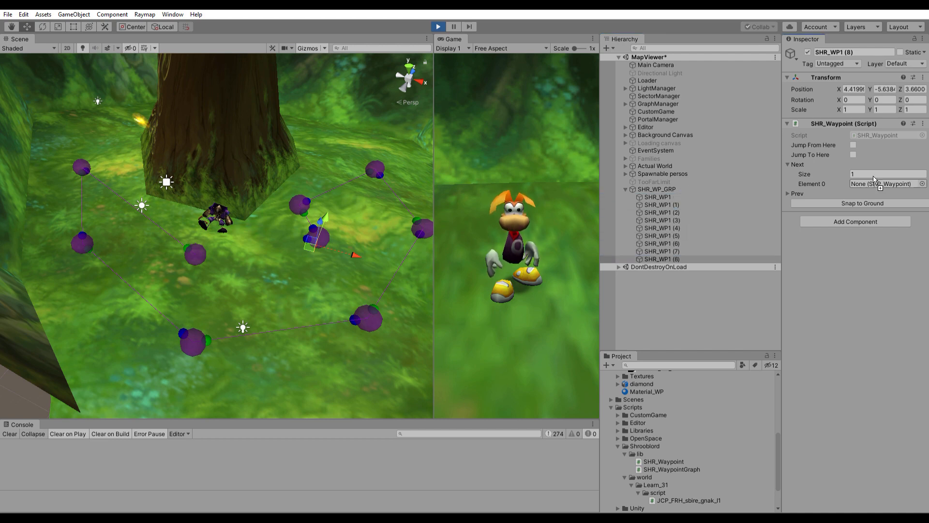
- Examine the connection lines between the waypoints from several angles and select all waypoints from SHR_WP1 to SHR_WP1 (8)
{"action": "mouse_move", "coordinate": [203, 228]}
{"action": "right_mouse_down"}
{"action": "mouse_move", "coordinate": [186, 220]}
{"action": "mouse_move", "coordinate": [192, 239]}
{"action": "right_mouse_up"}
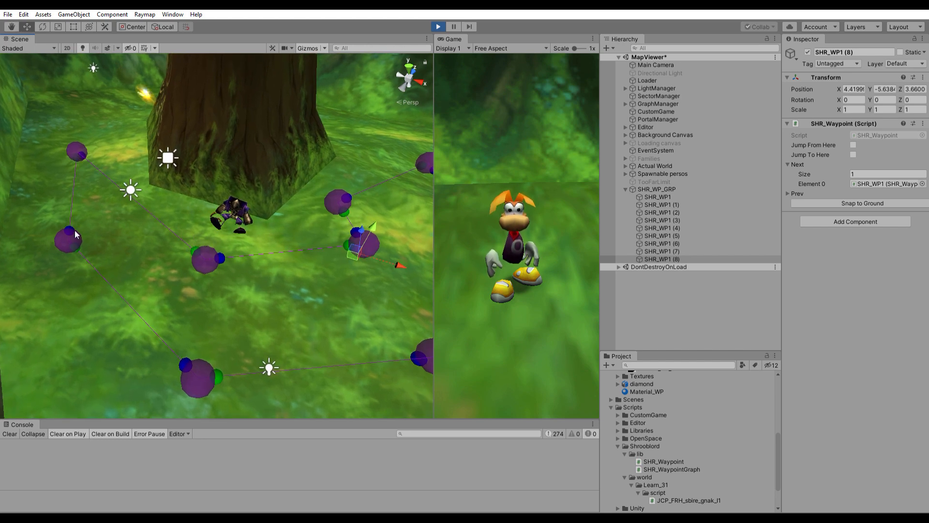
{"action": "right_click_drag", "start_coordinate": [416, 339], "coordinate": [517, 332]}
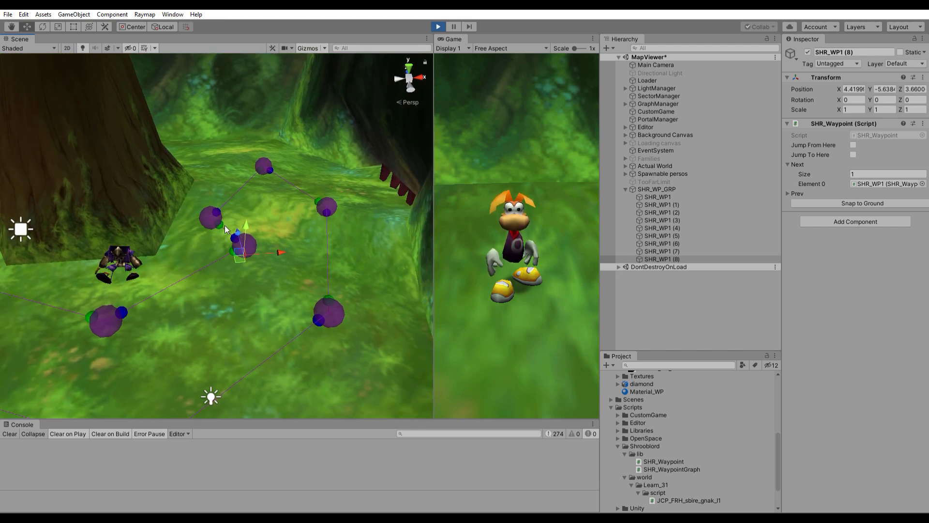
{"action": "right_click_drag", "start_coordinate": [266, 301], "coordinate": [184, 315]}
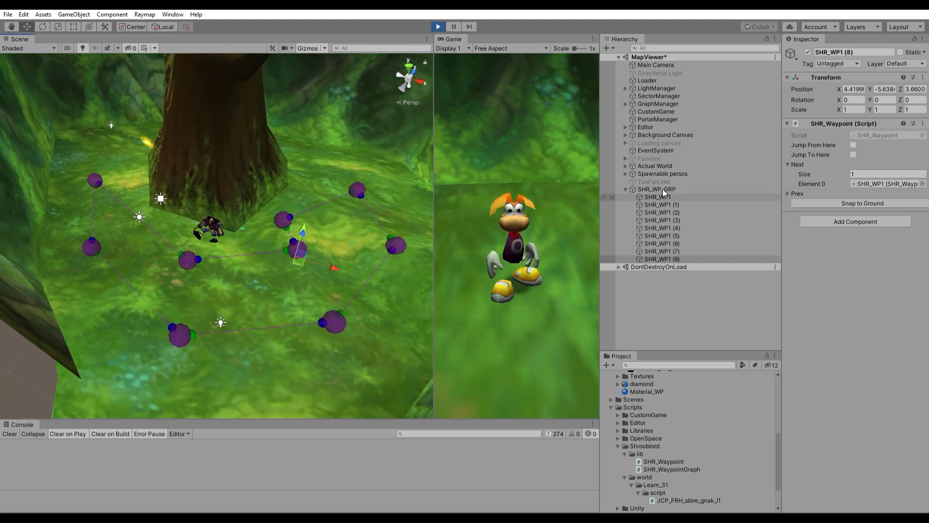
{"action": "left_click", "coordinate": [663, 197]}
{"action": "left_click", "coordinate": [669, 259], "text": "shift"}
{"action": "right_click", "coordinate": [284, 182]}
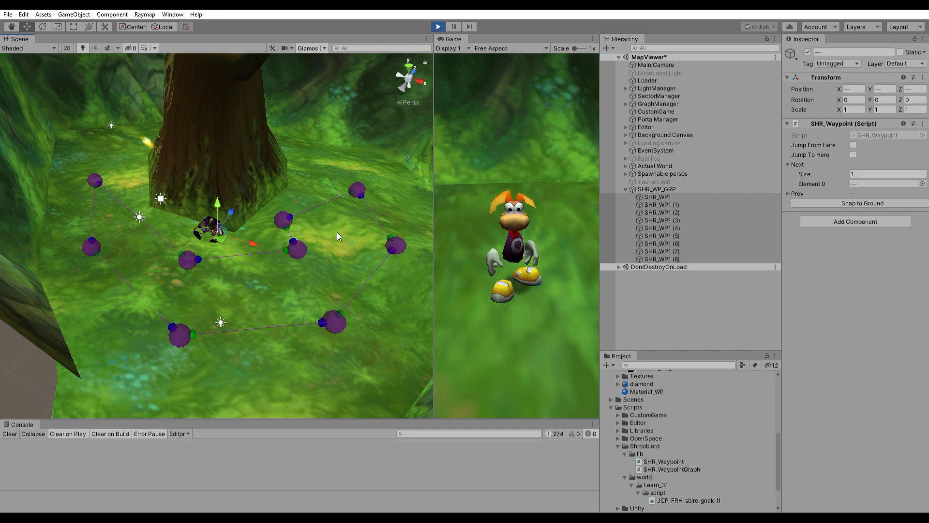
- Copy SHR_WP_GRP, leave Play mode, and paste the group back into the MapViewer scene
{"action": "left_click", "coordinate": [681, 187]}
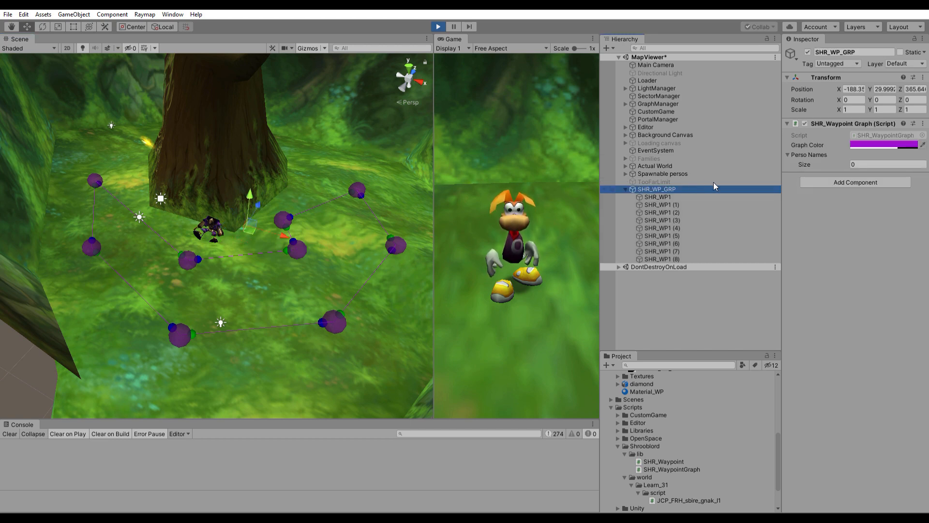
{"action": "left_click", "coordinate": [438, 20]}
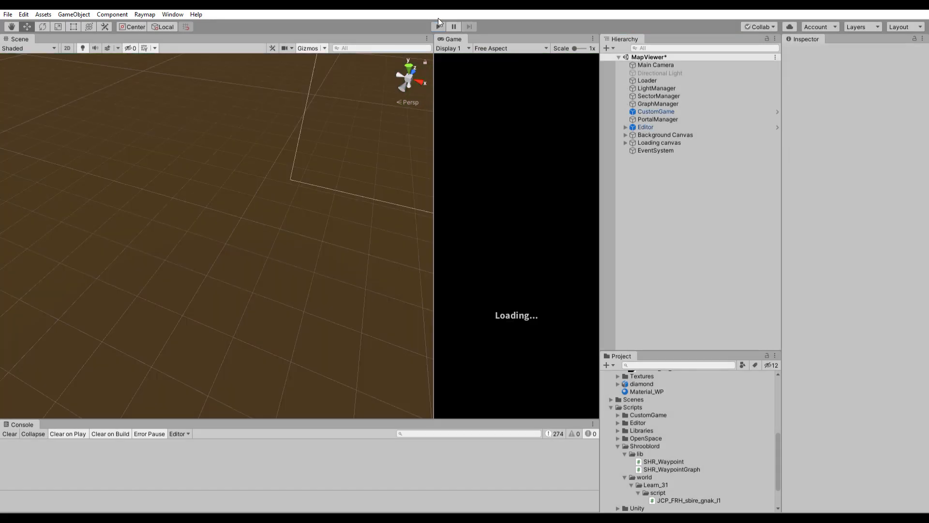
{"action": "right_click_drag", "start_coordinate": [272, 212], "coordinate": [290, 196]}
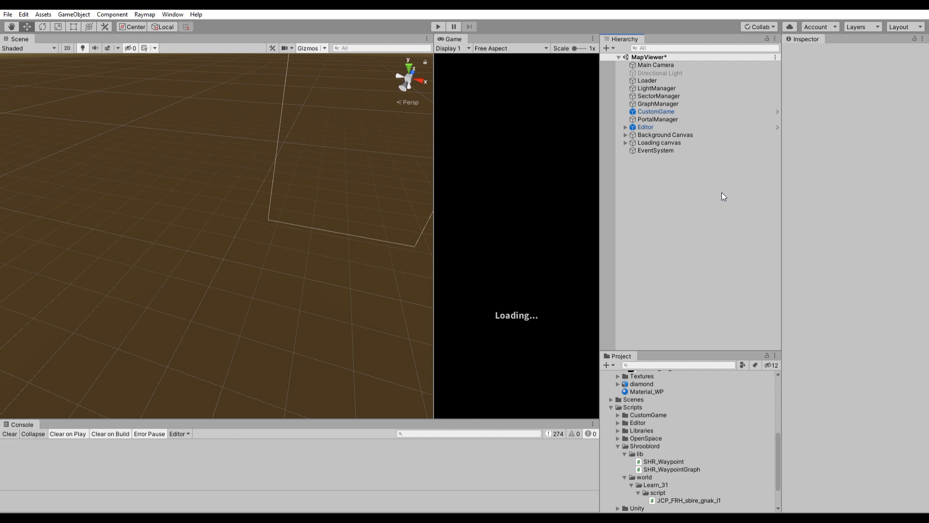
{"action": "key", "text": "ctrl+z"}
{"action": "right_click_drag", "start_coordinate": [282, 318], "coordinate": [229, 227]}
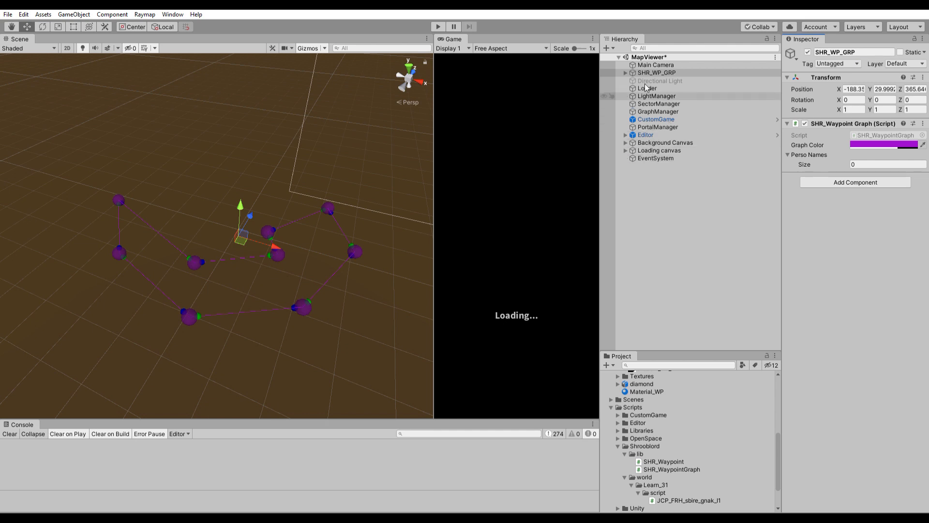
- Set SHR_WP_GRP's Perso Names size to 1 with Element 0 as JCP_FRH_sbire_gnak_l1, and run the scene
{"action": "left_click", "coordinate": [654, 73]}
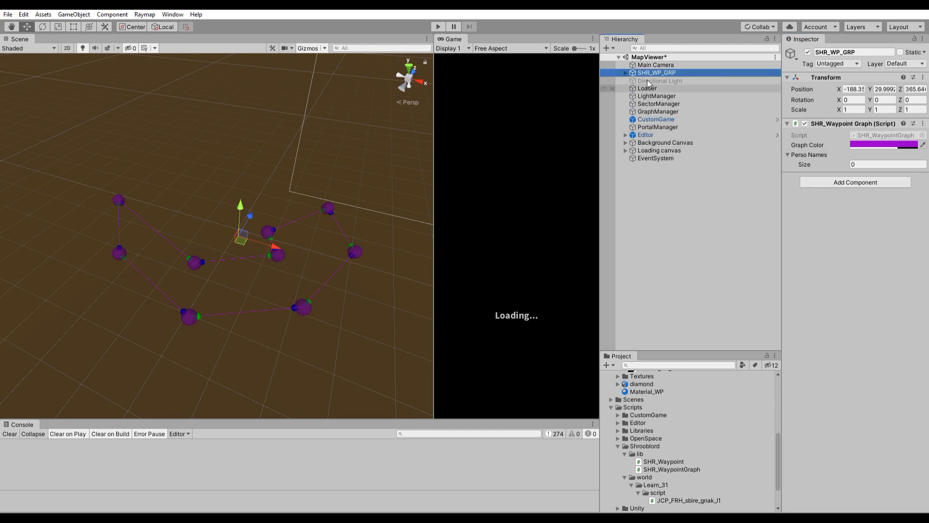
{"action": "left_click", "coordinate": [625, 73]}
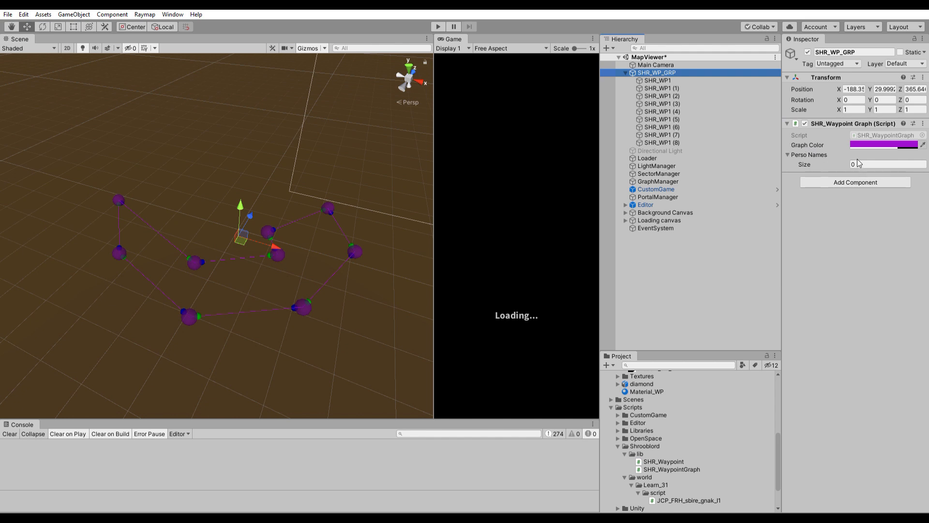
{"action": "left_click", "coordinate": [789, 153]}
{"action": "left_click", "coordinate": [788, 153]}
{"action": "left_click", "coordinate": [883, 164]}
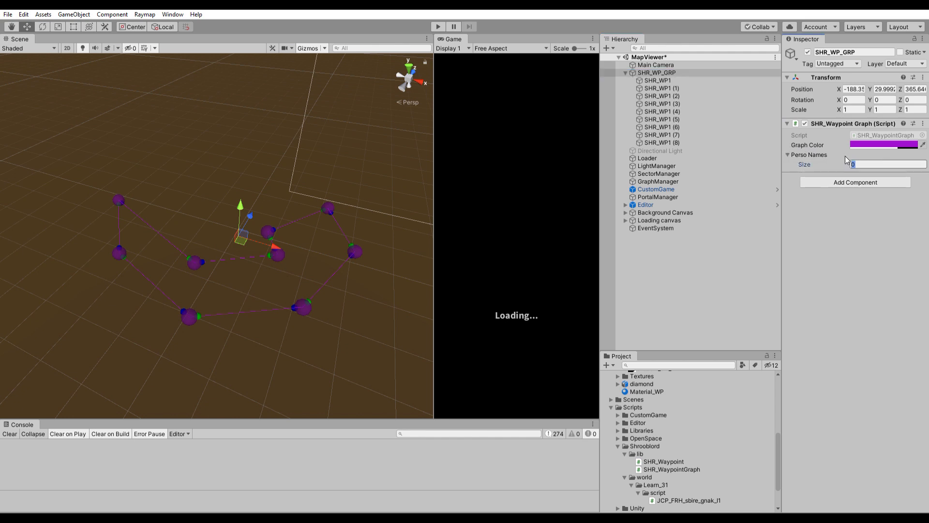
{"action": "type", "text": "1"}
{"action": "key", "text": "Return"}
{"action": "left_click", "coordinate": [881, 173]}
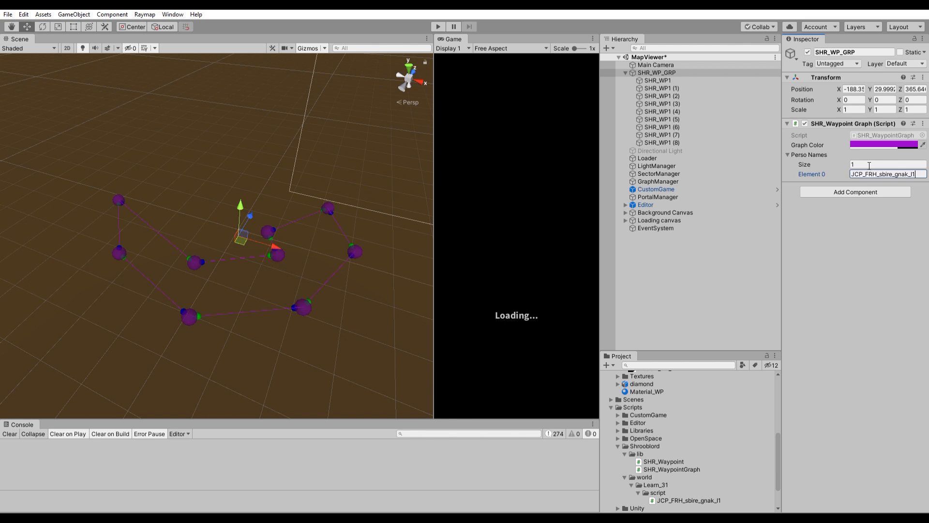
{"action": "left_click", "coordinate": [441, 21]}
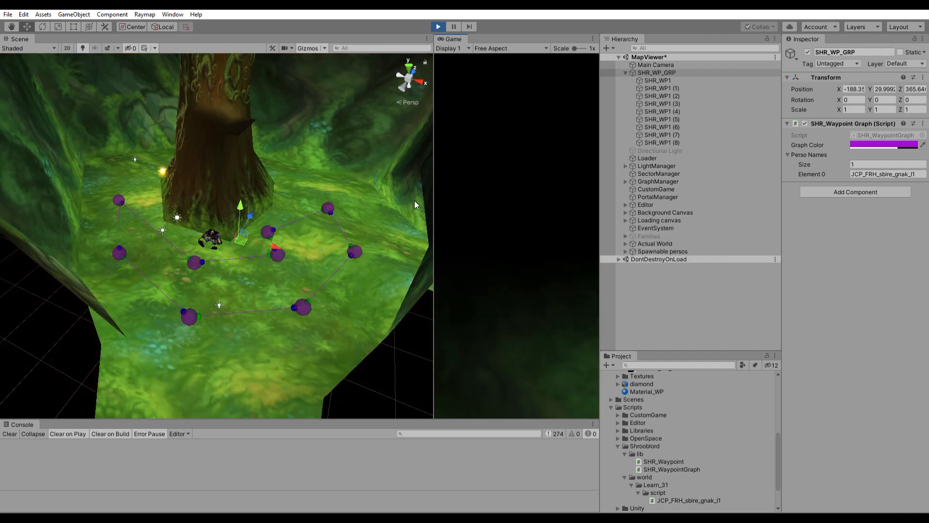
- Compare the perso name entered in SHR_WP_GRP with the object name of the pirate beside the tree
{"action": "left_click", "coordinate": [919, 173]}
{"action": "left_click_drag", "start_coordinate": [921, 165], "coordinate": [831, 163]}
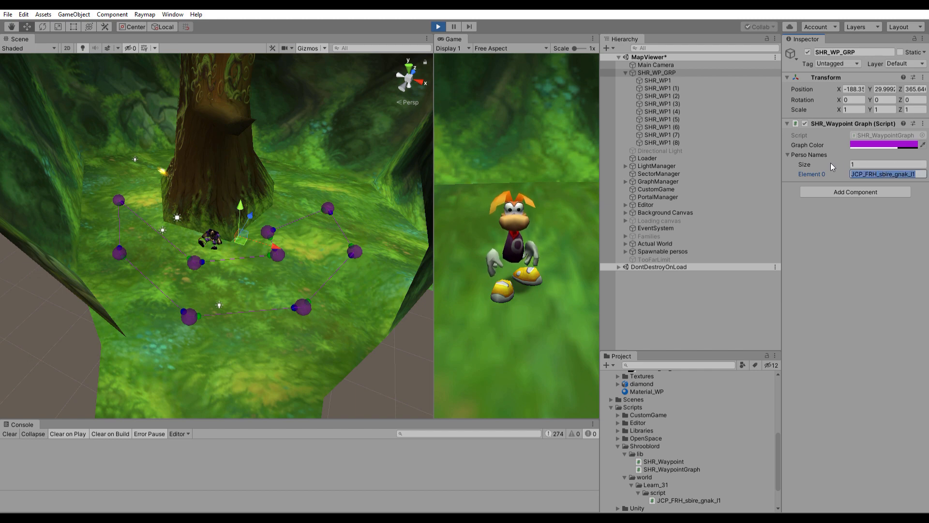
{"action": "left_click", "coordinate": [212, 236]}
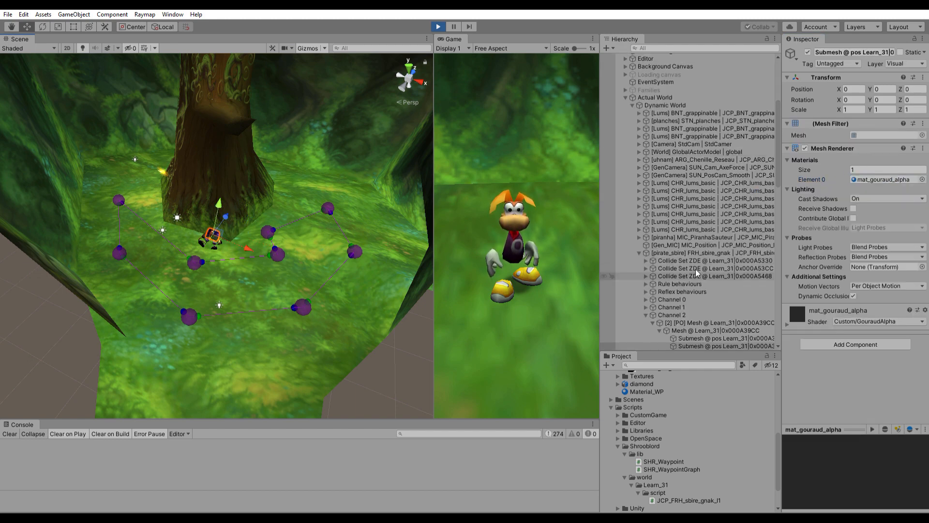
{"action": "left_click", "coordinate": [689, 250]}
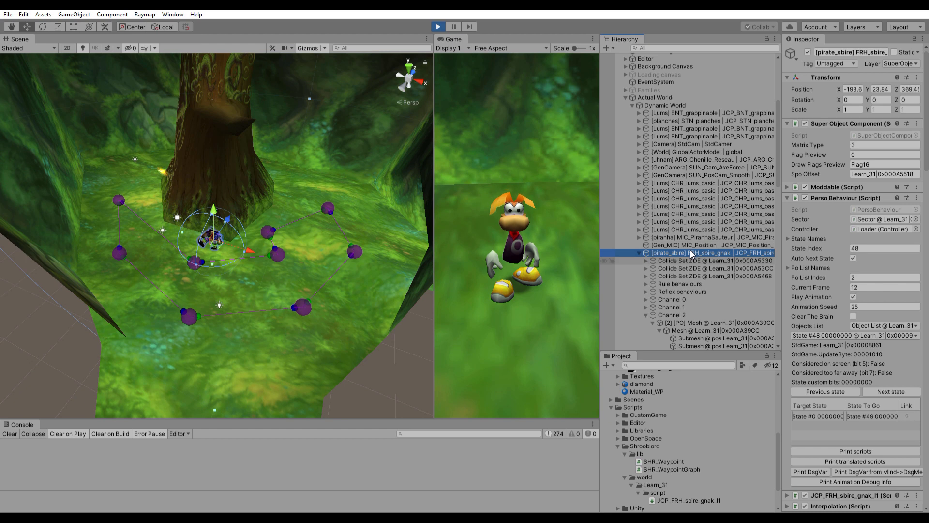
{"action": "left_click", "coordinate": [880, 52]}
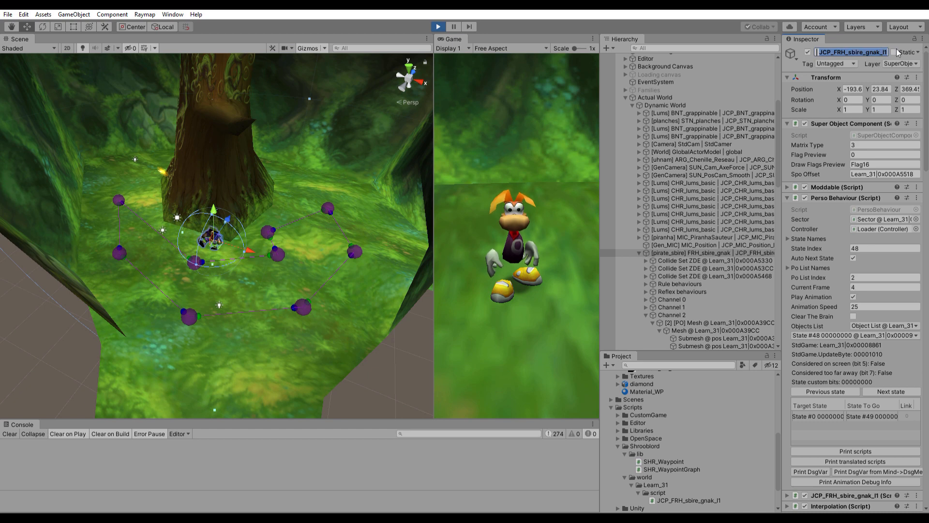
{"action": "left_click", "coordinate": [283, 247]}
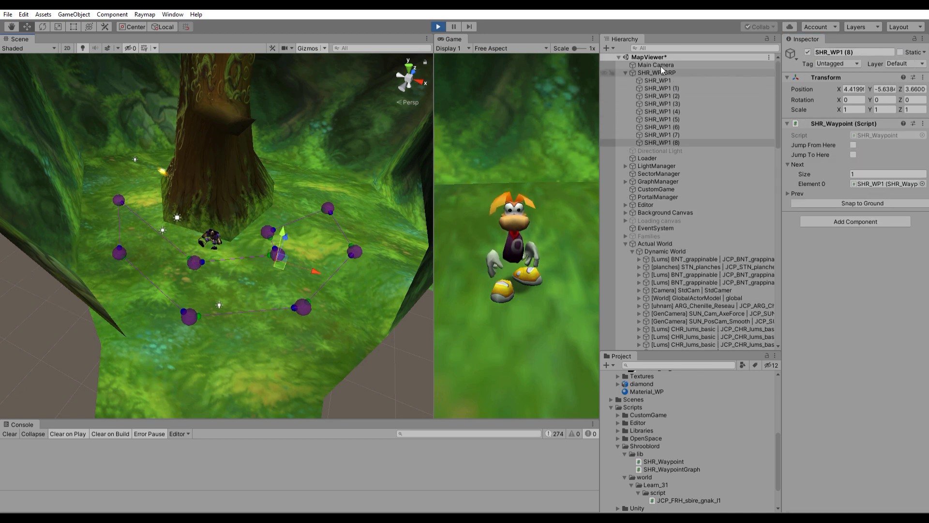
{"action": "left_click", "coordinate": [661, 72]}
{"action": "left_click", "coordinate": [925, 174]}
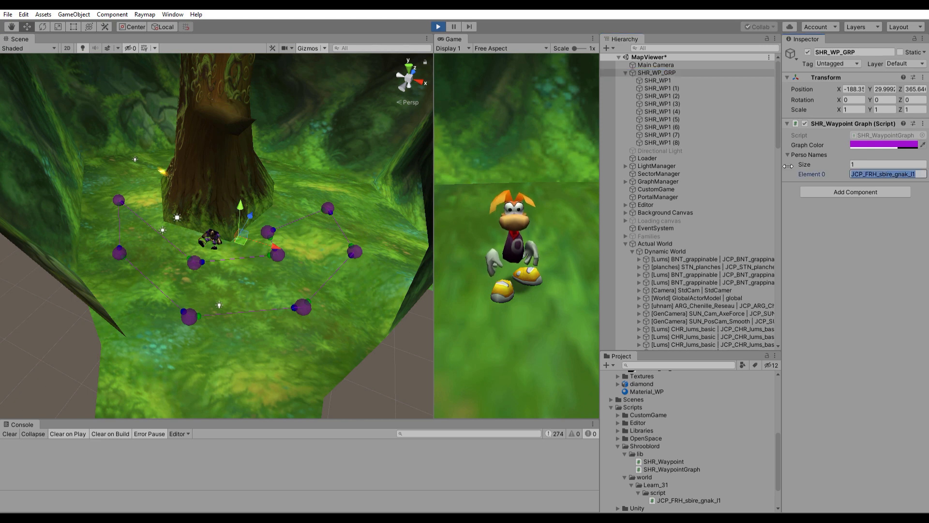
{"action": "left_click", "coordinate": [625, 244]}
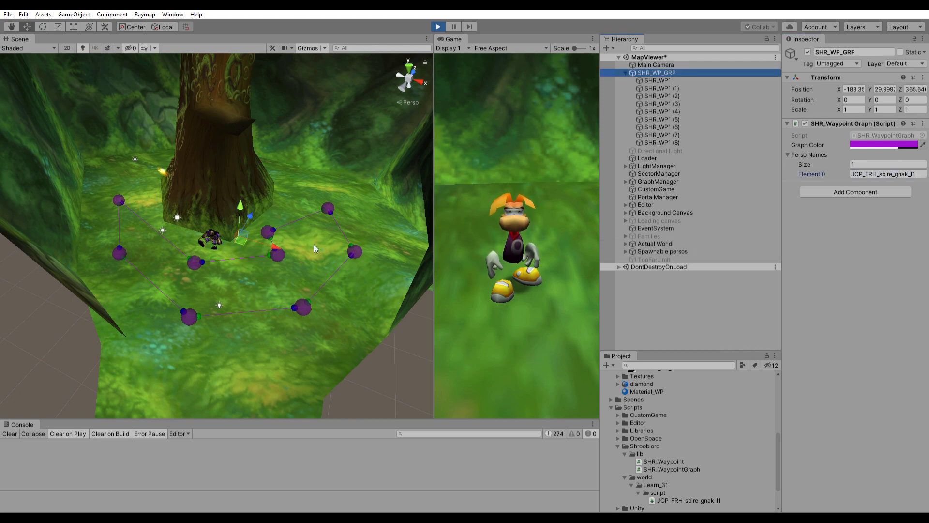
- Widen the Game view and walk Rayman up to the pirate beside the tree
{"action": "left_click", "coordinate": [569, 225]}
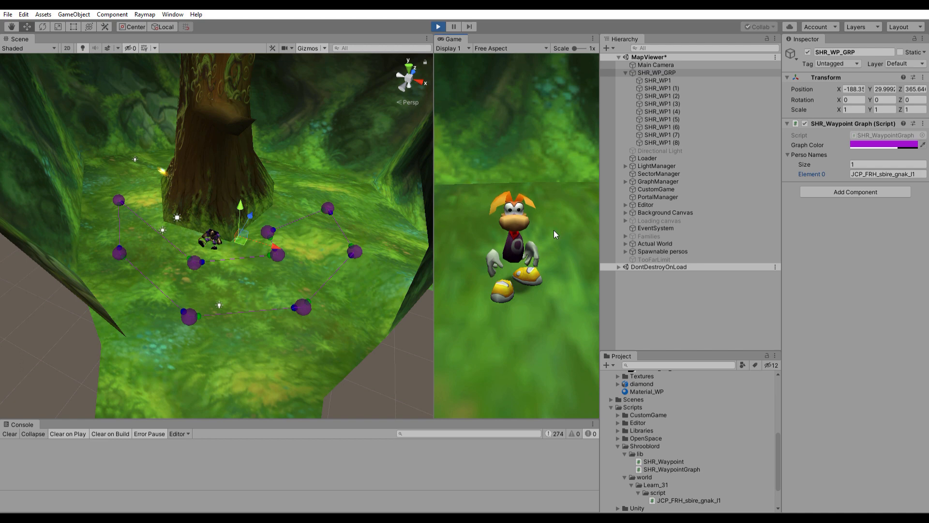
{"action": "left_click_drag", "start_coordinate": [434, 223], "coordinate": [132, 231]}
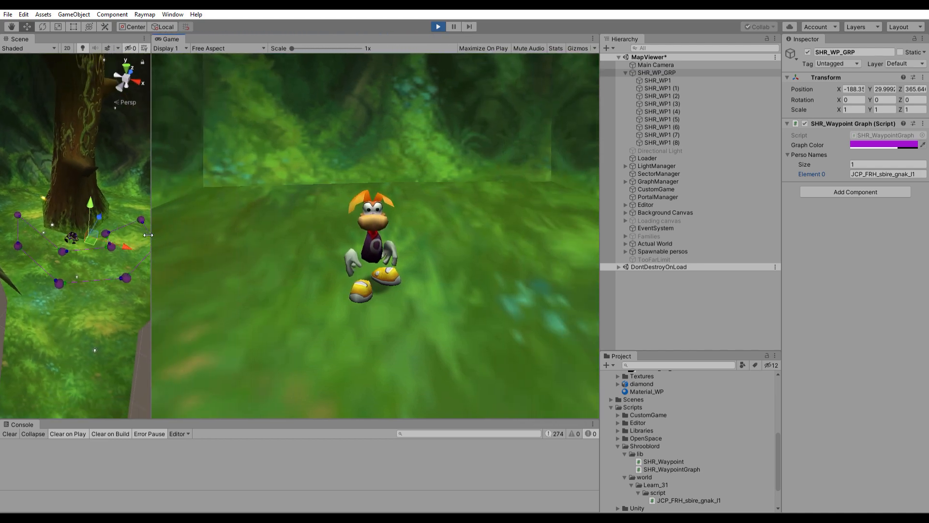
{"action": "key", "text": "d"}
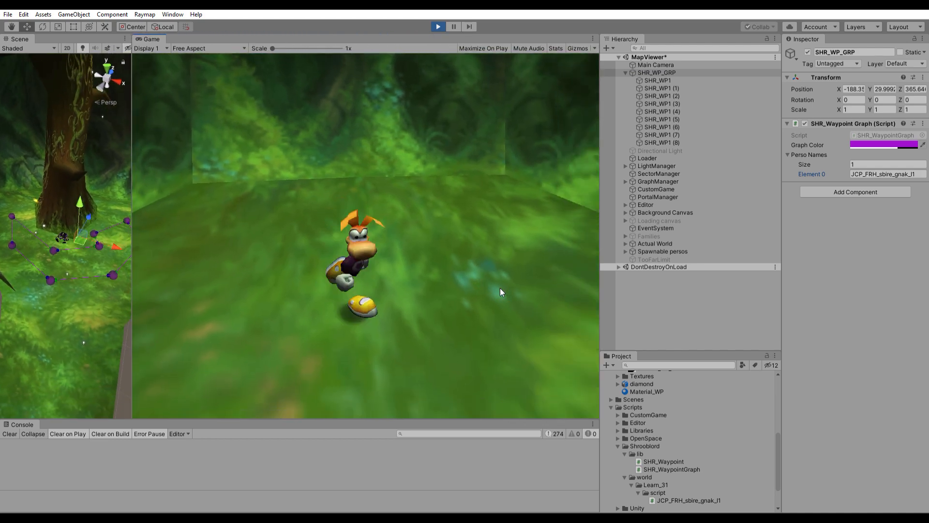
{"action": "key", "text": "w"}
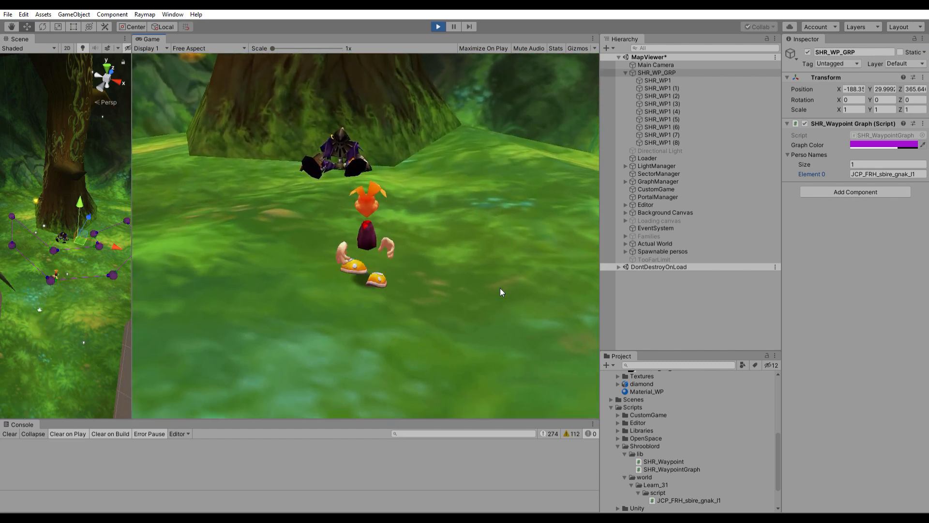
- Run Rayman around the pirate to test its chase along the waypoints, and widen the Scene view to watch the graph
{"action": "key", "text": "w"}
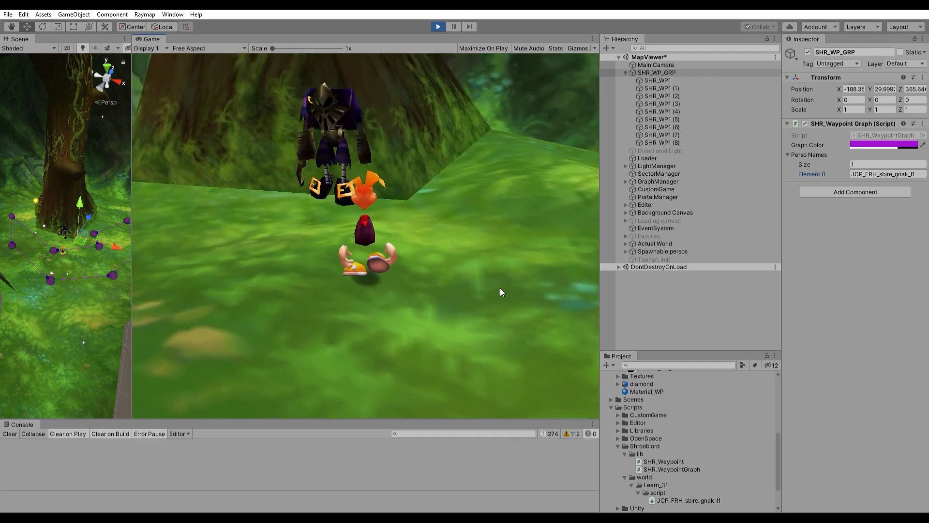
{"action": "key", "text": "s"}
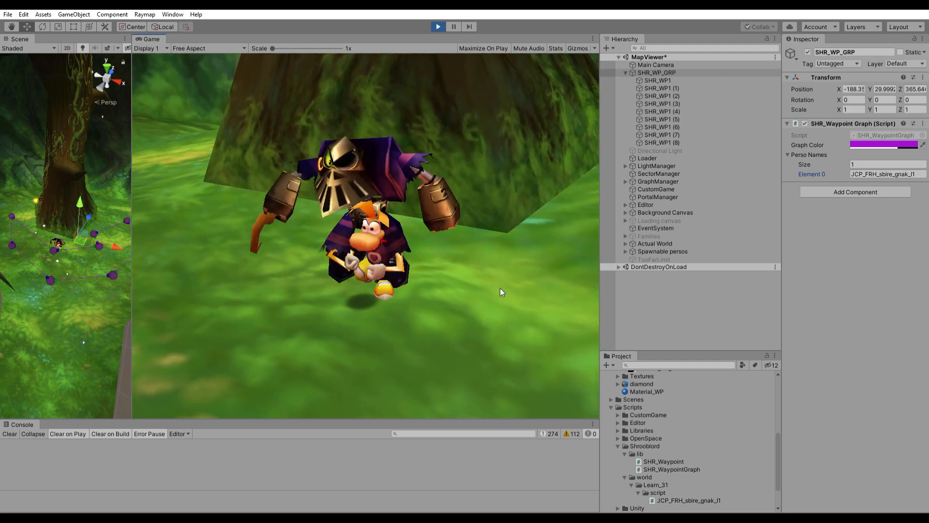
{"action": "key", "text": "a"}
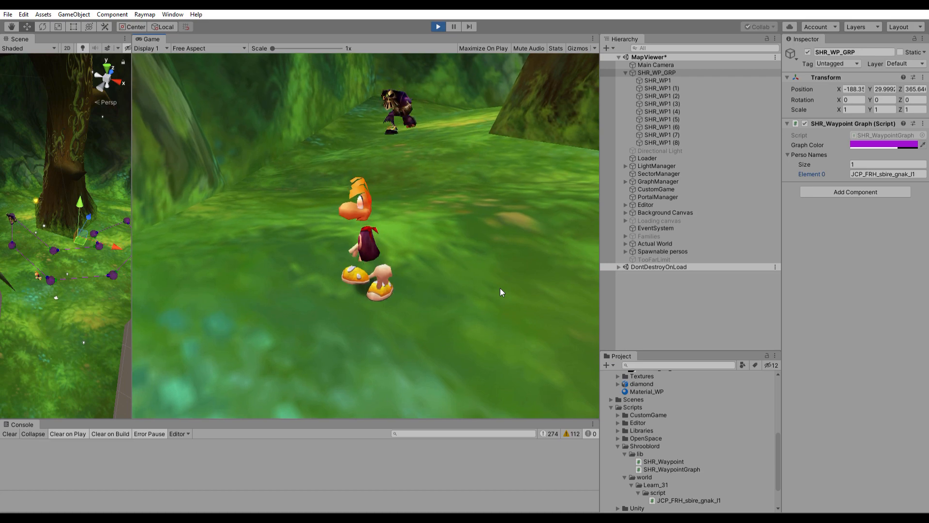
{"action": "key", "text": "w"}
{"action": "key", "text": "d"}
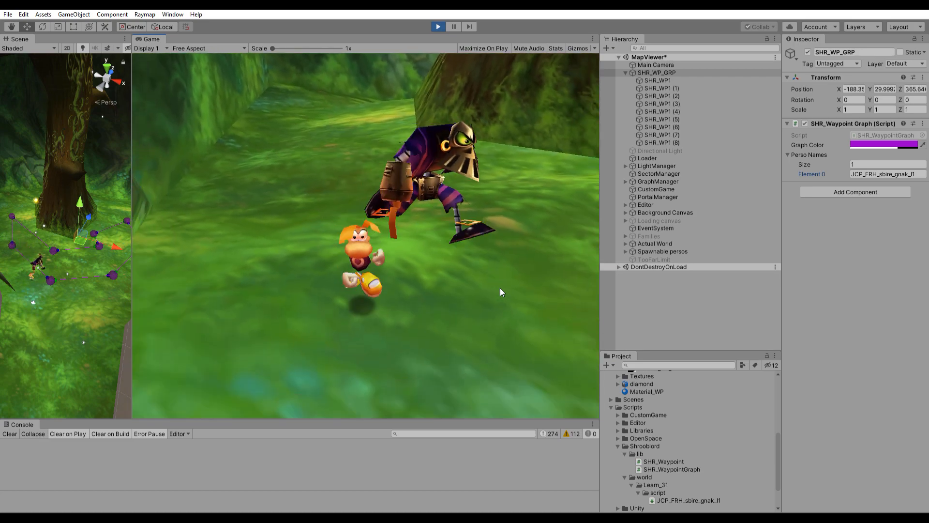
{"action": "key", "text": "w"}
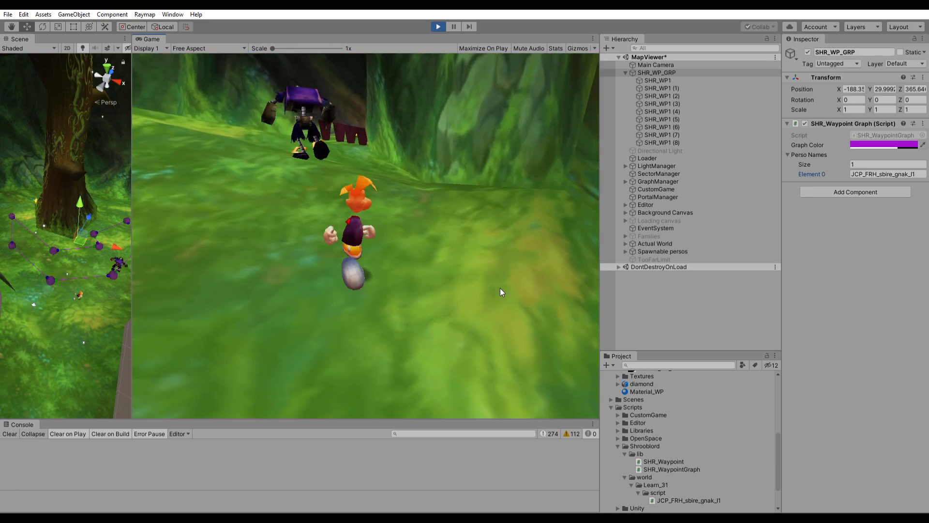
{"action": "left_click_drag", "start_coordinate": [132, 208], "coordinate": [196, 208]}
{"action": "right_click_drag", "start_coordinate": [148, 286], "coordinate": [184, 247]}
{"action": "key", "text": "w"}
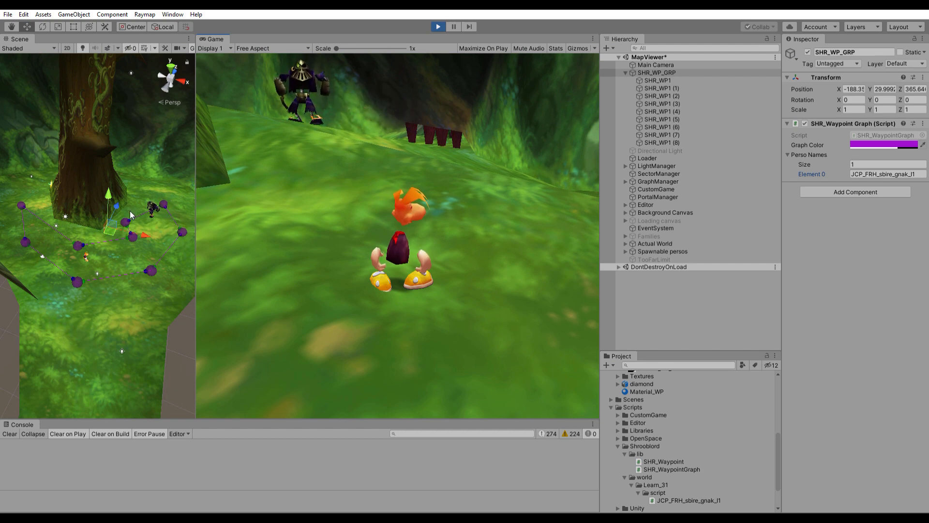
- Restart Play mode and enlarge the Scene view around the waypoint graph beside the tree
{"action": "left_click", "coordinate": [438, 26]}
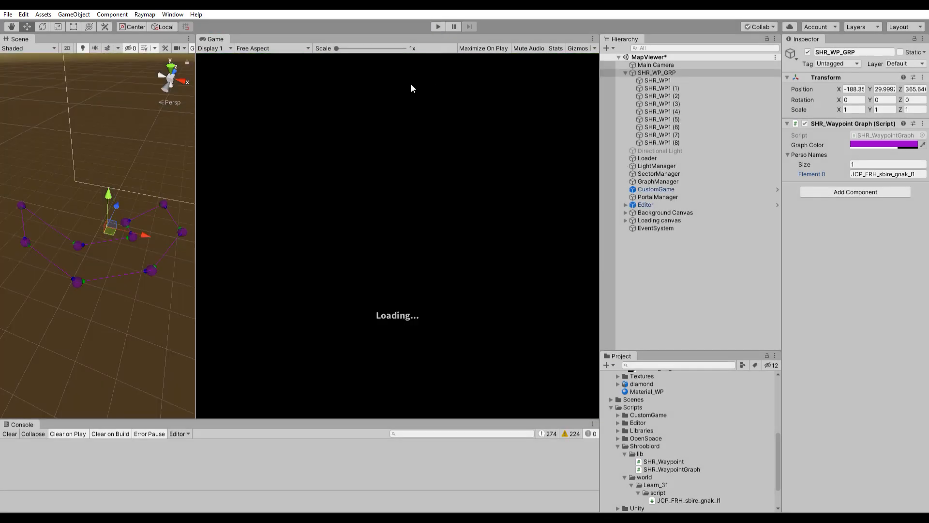
{"action": "key", "text": "ctrl+p"}
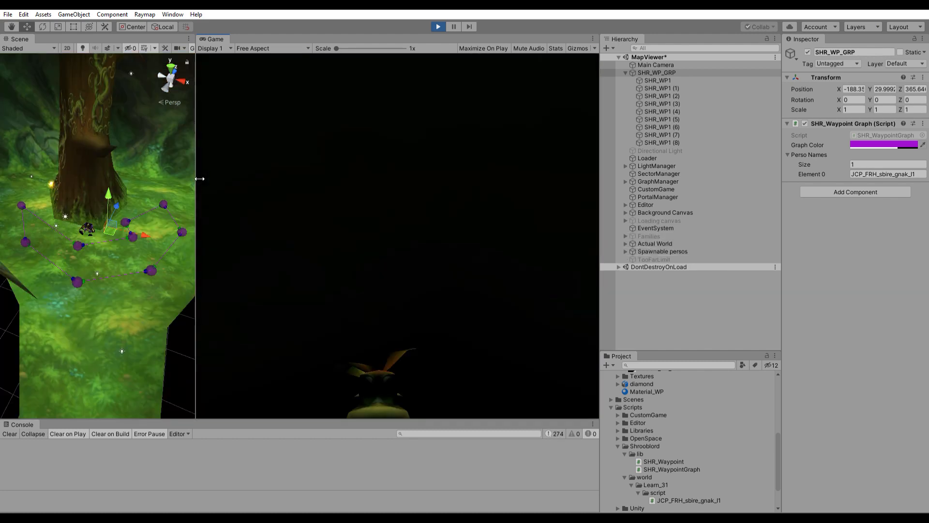
{"action": "left_click_drag", "start_coordinate": [199, 179], "coordinate": [381, 191]}
{"action": "right_click_drag", "start_coordinate": [301, 250], "coordinate": [178, 216]}
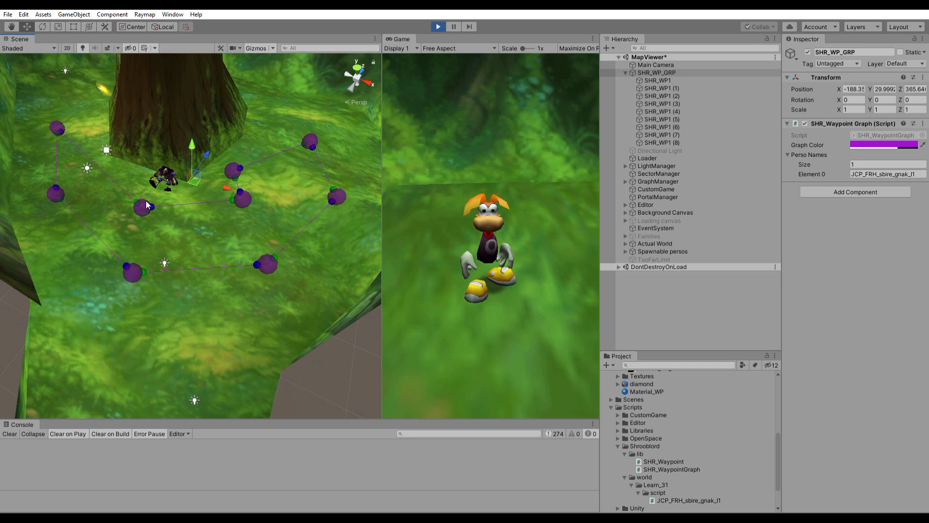
- Set SHR_WP1's Next size to 2 with SHR_WP1 (5) as Element 1
{"action": "left_click", "coordinate": [131, 271]}
{"action": "left_click", "coordinate": [129, 270]}
{"action": "left_click", "coordinate": [145, 206]}
{"action": "left_click", "coordinate": [132, 270]}
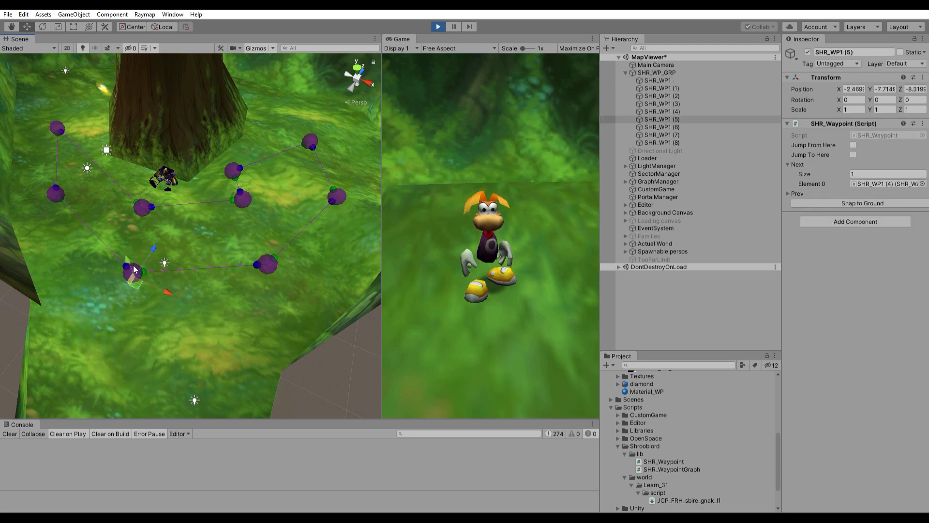
{"action": "left_click", "coordinate": [145, 204]}
{"action": "left_click", "coordinate": [658, 81]}
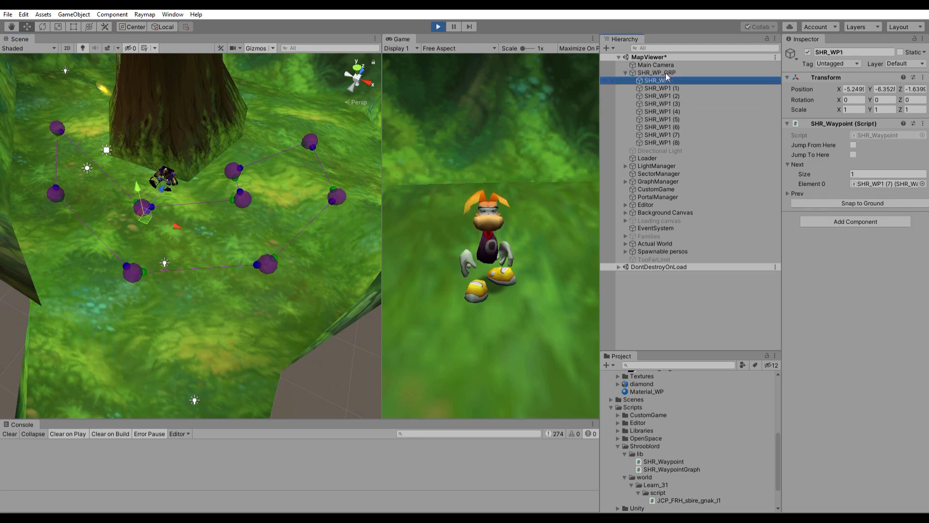
{"action": "left_click", "coordinate": [136, 263]}
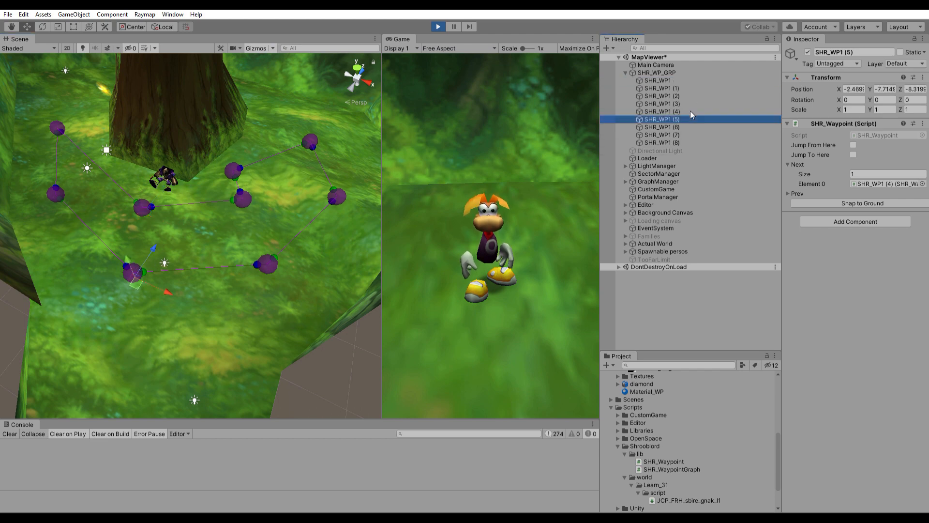
{"action": "left_click", "coordinate": [687, 81]}
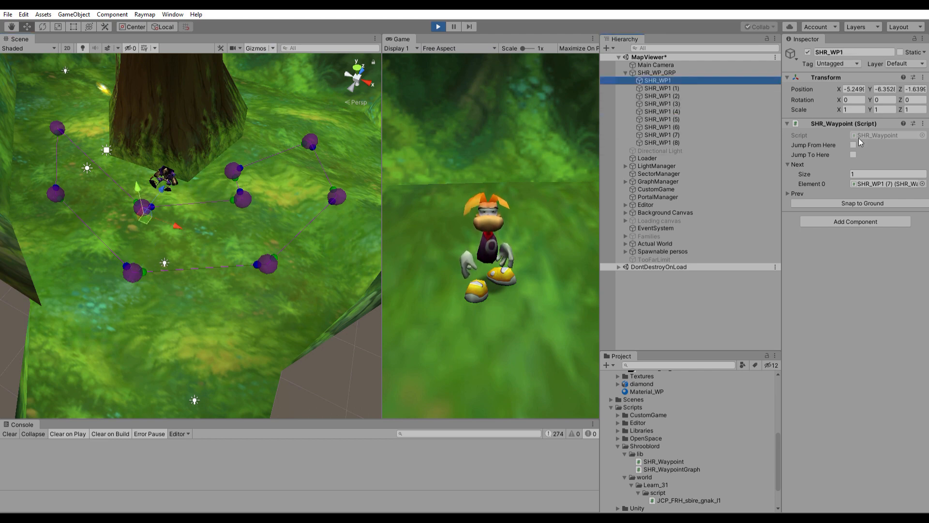
{"action": "left_click", "coordinate": [874, 173]}
{"action": "key", "text": "Return"}
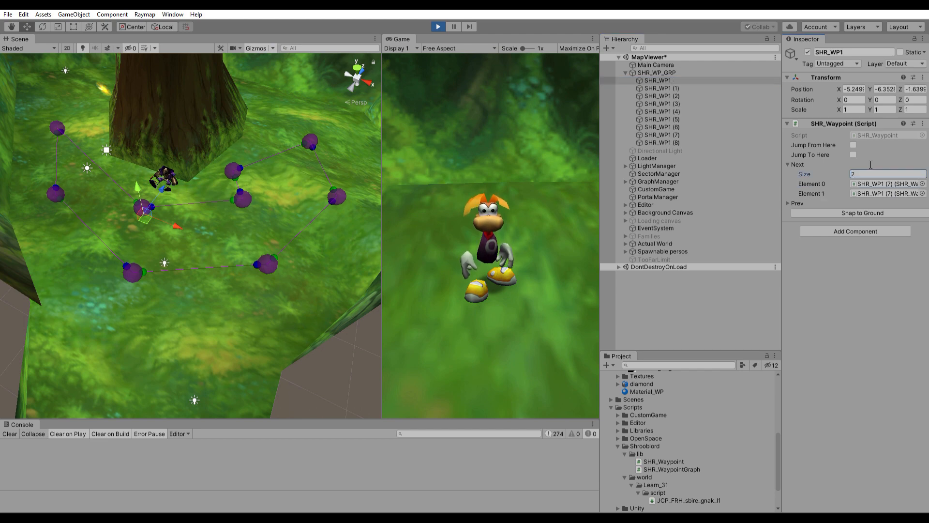
{"action": "left_click_drag", "start_coordinate": [687, 119], "coordinate": [873, 184]}
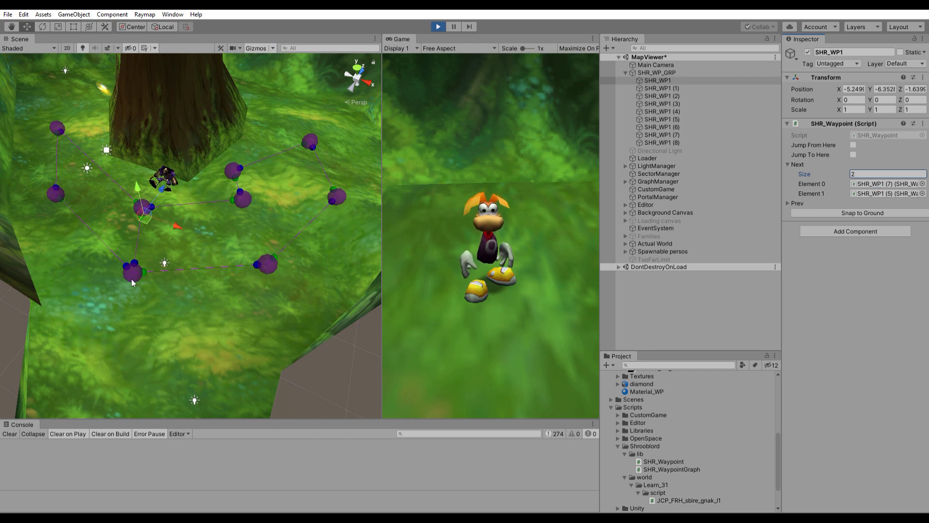
- Set SHR_WP1 (3)'s Next size to 2 with SHR_WP1 (8) as Element 1
{"action": "left_click", "coordinate": [243, 194]}
{"action": "left_click", "coordinate": [337, 192]}
{"action": "left_click", "coordinate": [251, 196]}
{"action": "left_click", "coordinate": [338, 193]}
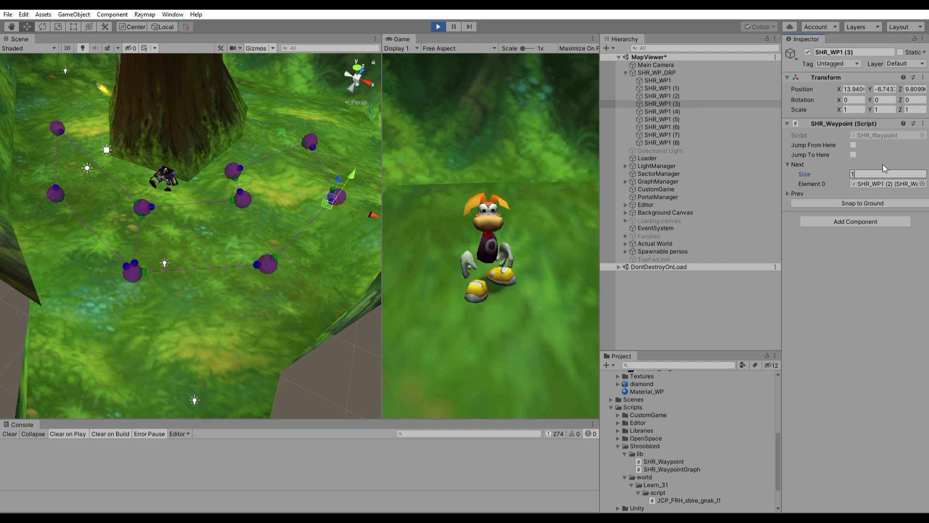
{"action": "type", "text": "2"}
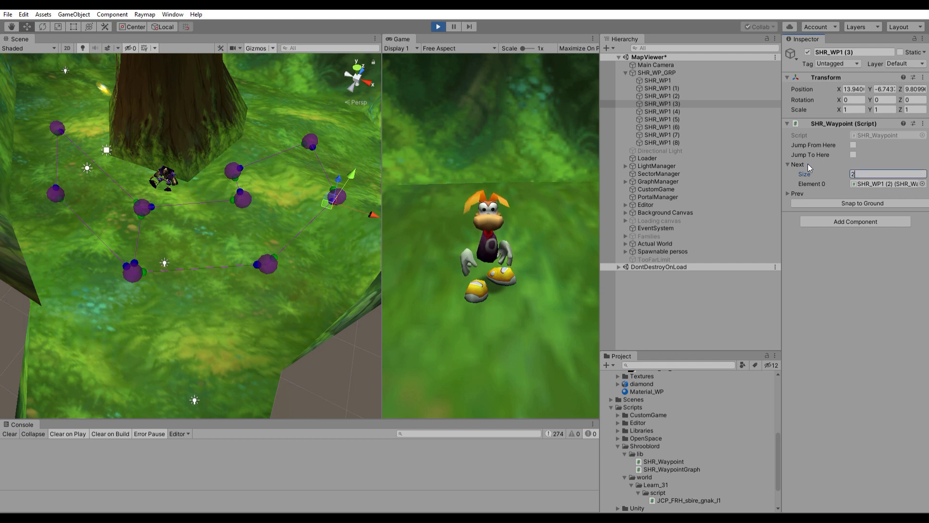
{"action": "key", "text": "Return"}
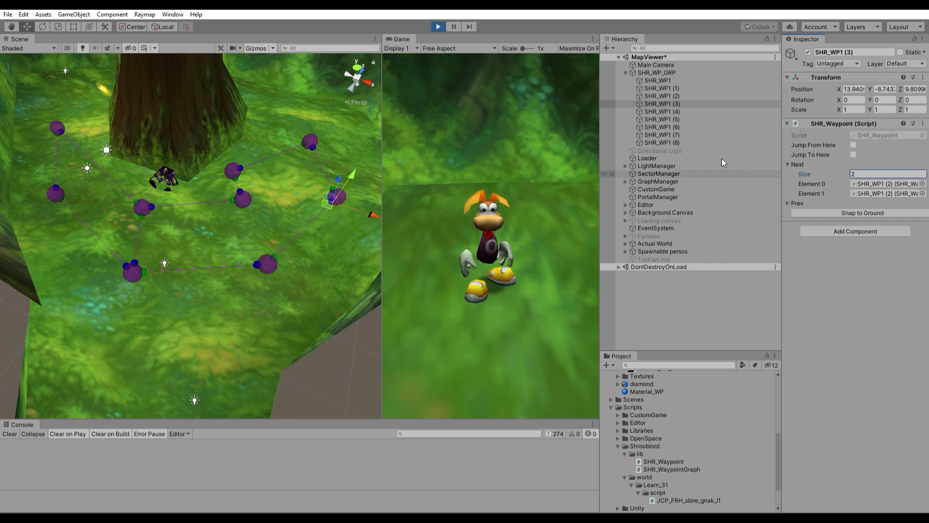
{"action": "left_click", "coordinate": [679, 140]}
{"action": "left_click", "coordinate": [681, 107]}
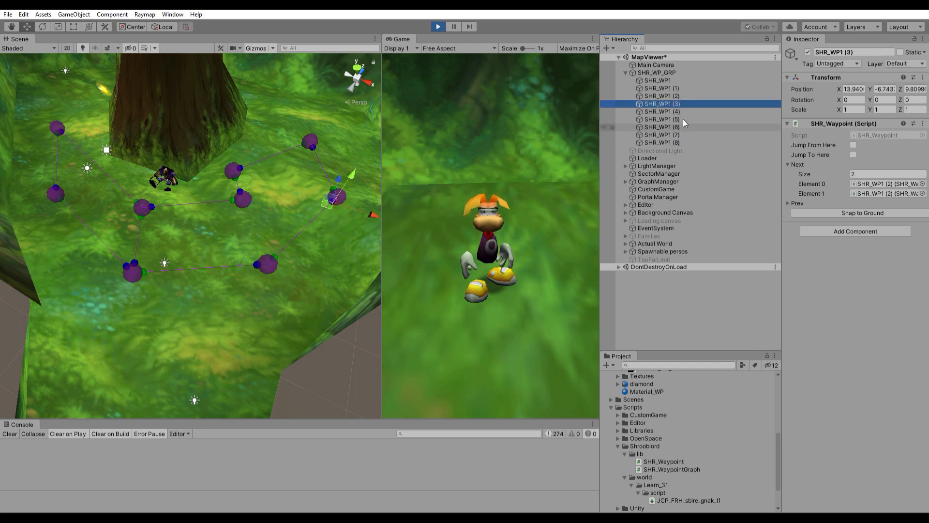
{"action": "left_click_drag", "start_coordinate": [683, 134], "coordinate": [879, 194]}
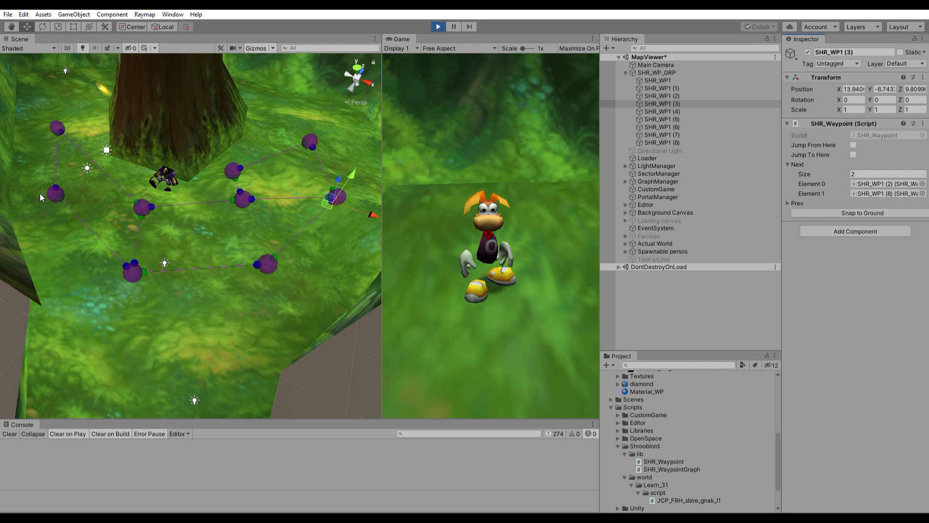
- Set SHR_WP1 (6)'s Next size to 2 with SHR_WP1 (1) as Element 1
{"action": "left_click", "coordinate": [55, 191]}
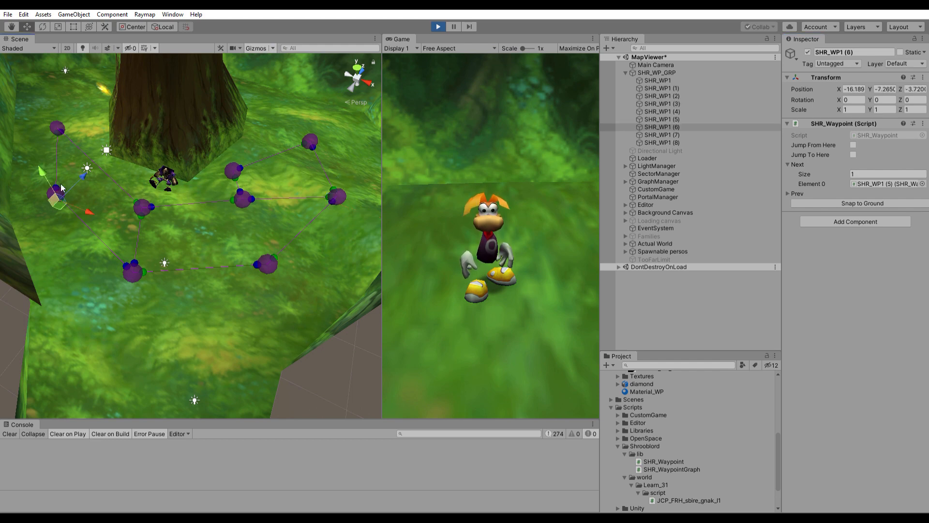
{"action": "left_click", "coordinate": [237, 166]}
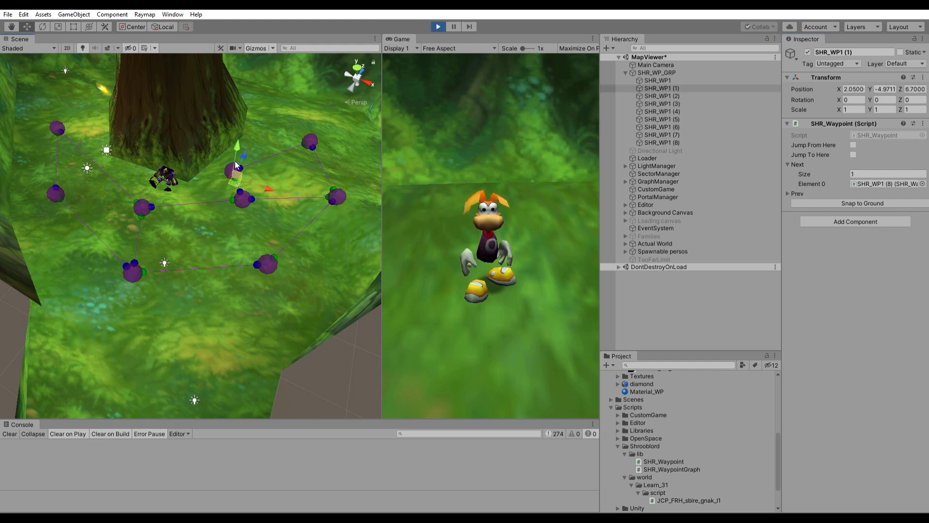
{"action": "left_click", "coordinate": [57, 192]}
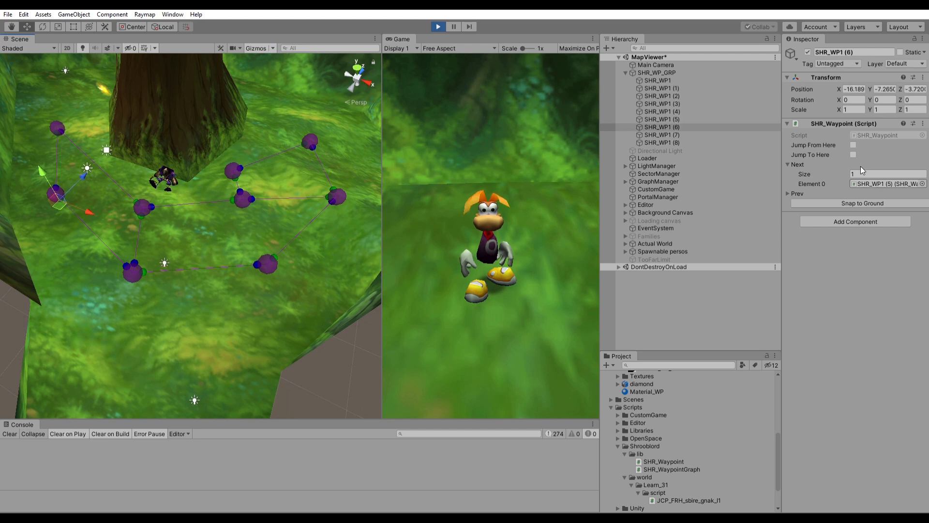
{"action": "type", "text": "2"}
{"action": "key", "text": "Return"}
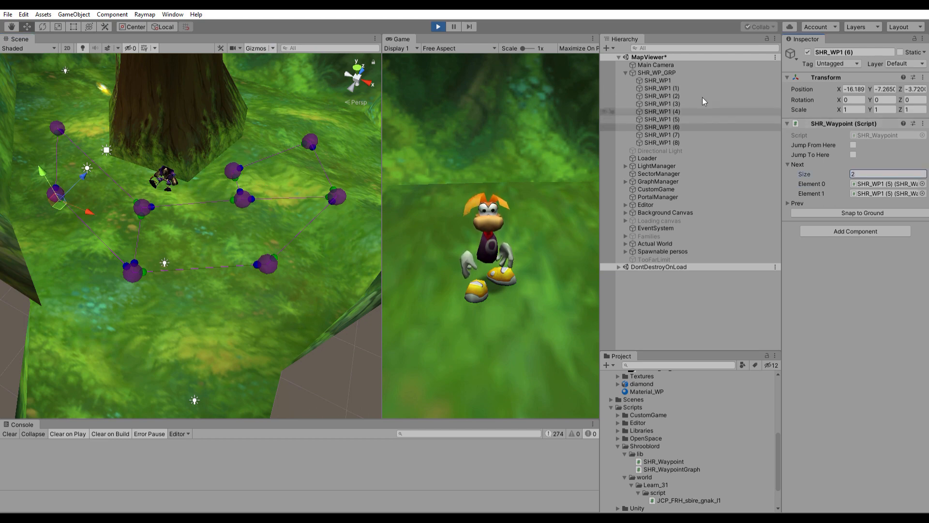
{"action": "left_click_drag", "start_coordinate": [669, 79], "coordinate": [889, 191]}
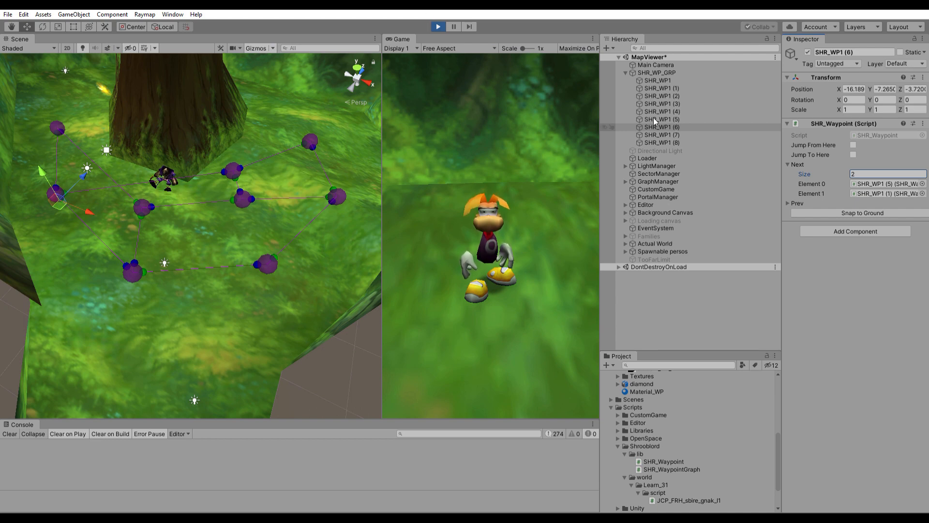
- Copy the edited SHR_WP_GRP, leave Play mode, and replace the MapViewer scene's old group with the copy
{"action": "left_click", "coordinate": [658, 72]}
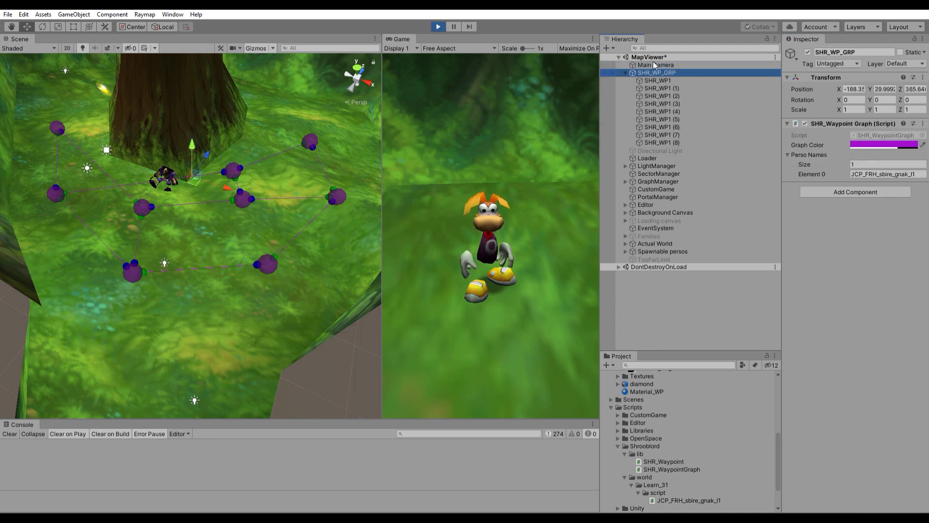
{"action": "left_click", "coordinate": [439, 25]}
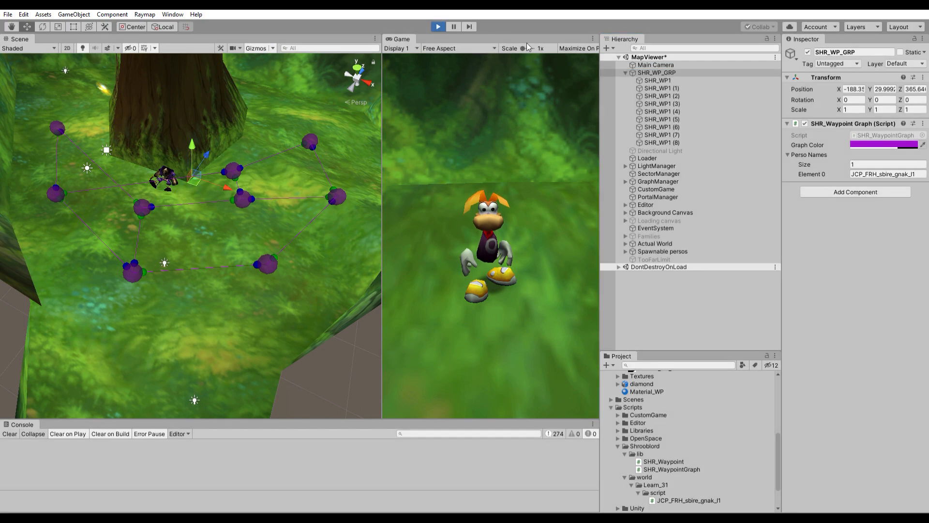
{"action": "left_click", "coordinate": [670, 73]}
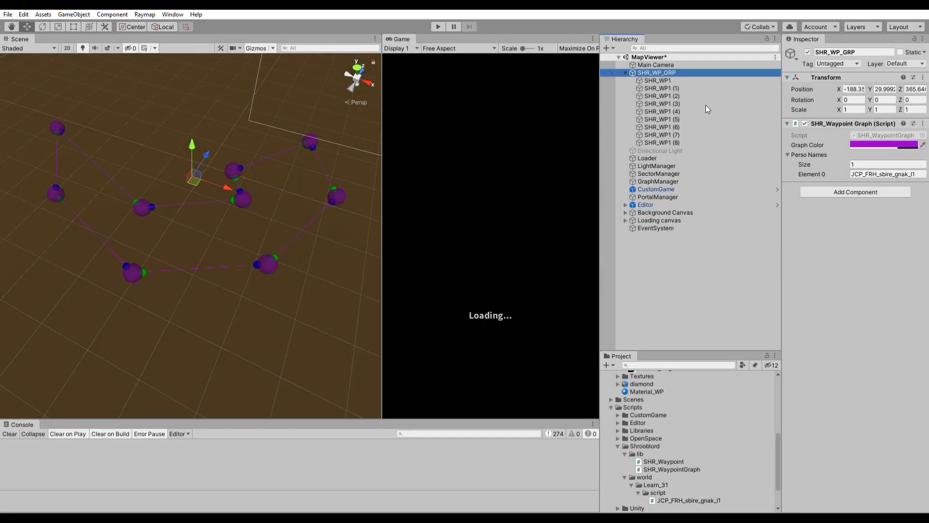
{"action": "key", "text": "Left"}
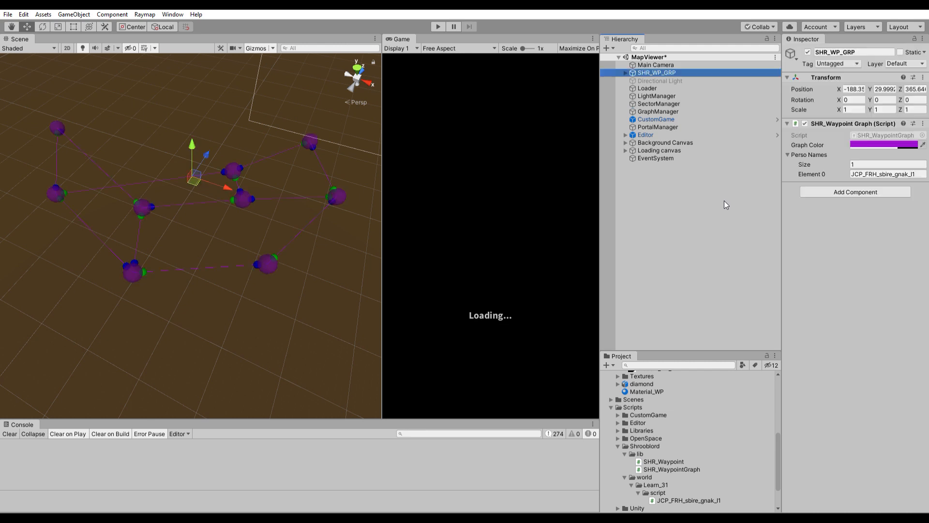
{"action": "left_click", "coordinate": [723, 200]}
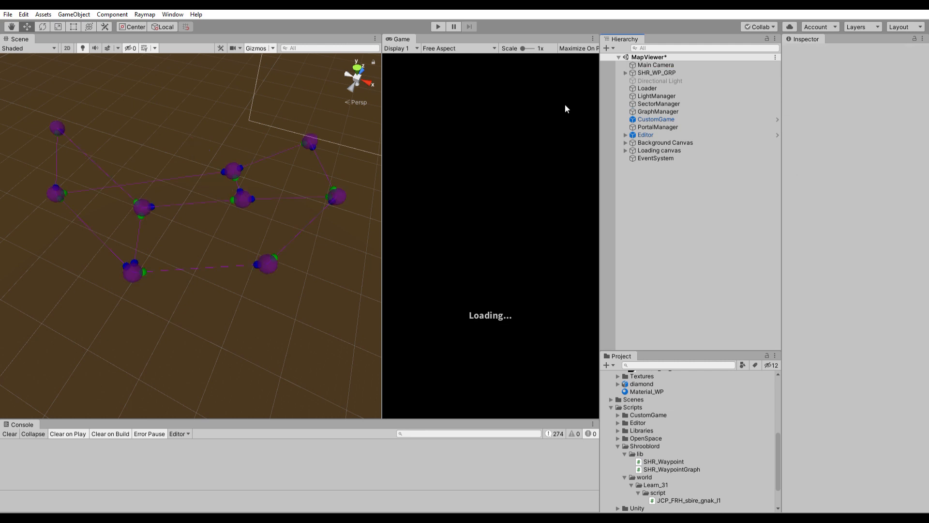
- Run the scene with the extra waypoint links, enlarge the Game view, and lead Rayman up to the pirate to test it
{"action": "left_click", "coordinate": [441, 23]}
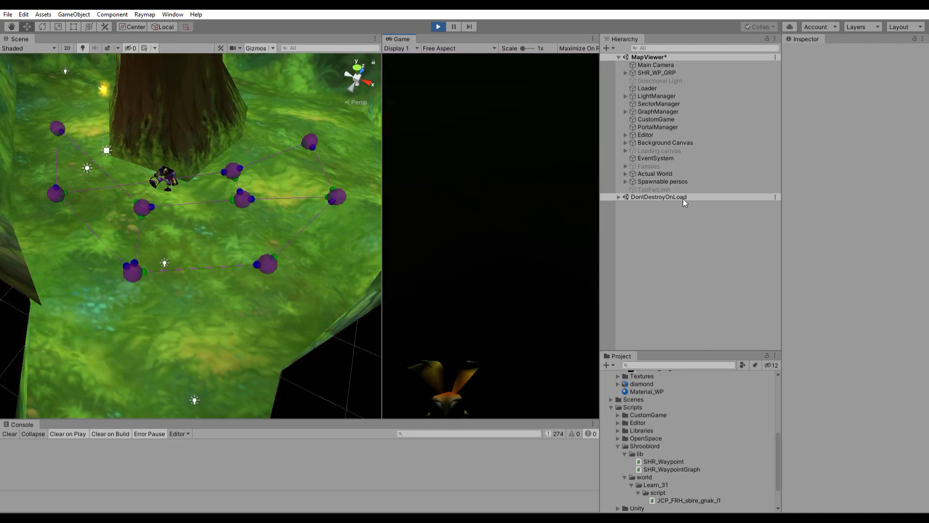
{"action": "left_click_drag", "start_coordinate": [382, 231], "coordinate": [213, 229]}
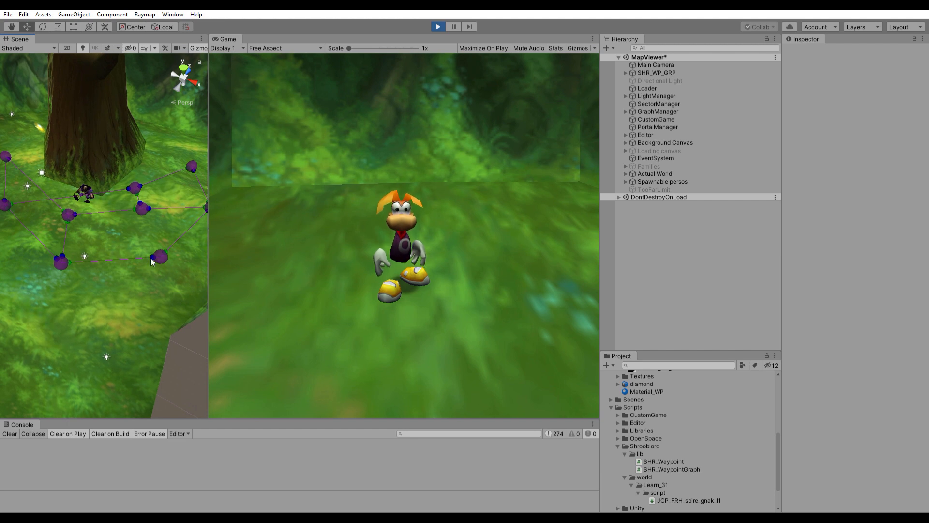
{"action": "scroll", "coordinate": [136, 262], "scroll_direction": "down", "scroll_amount": 6}
{"action": "left_click", "coordinate": [557, 298]}
{"action": "key", "text": "d"}
{"action": "key", "text": "w"}
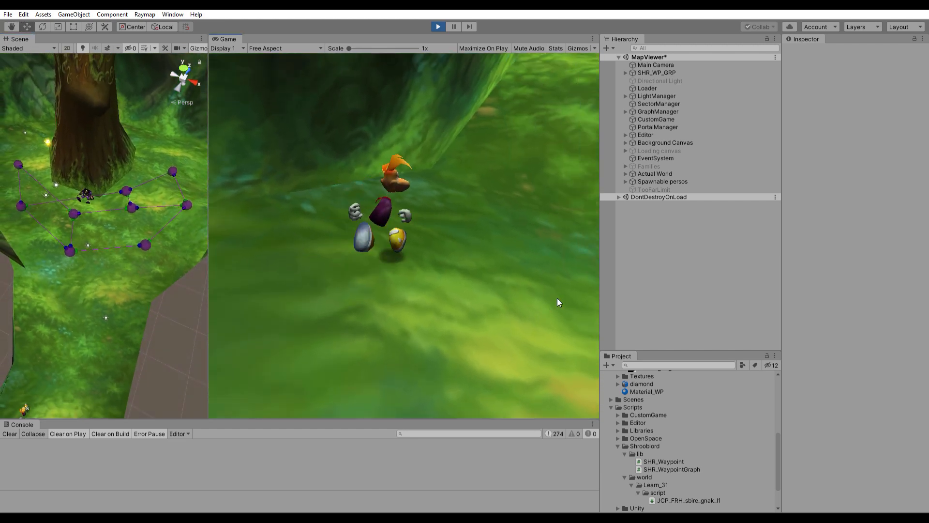
{"action": "key", "text": "w"}
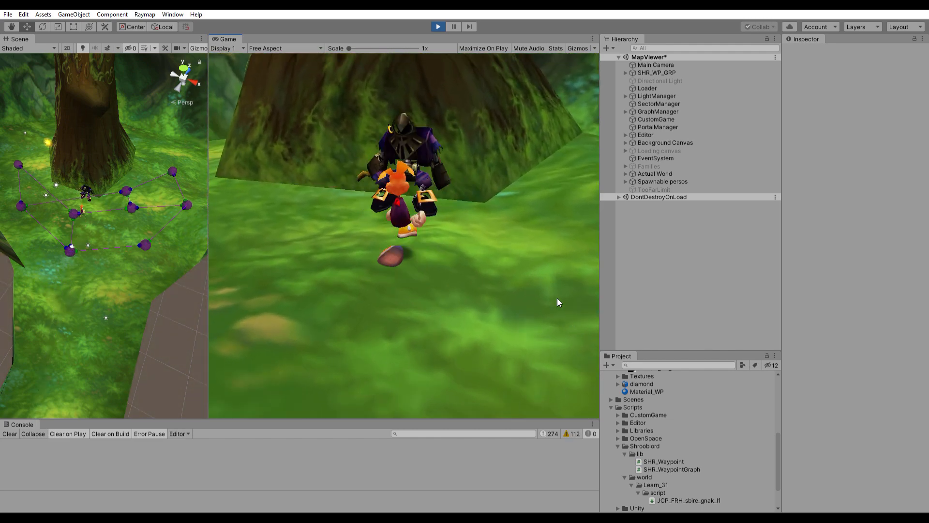
{"action": "key", "text": "s"}
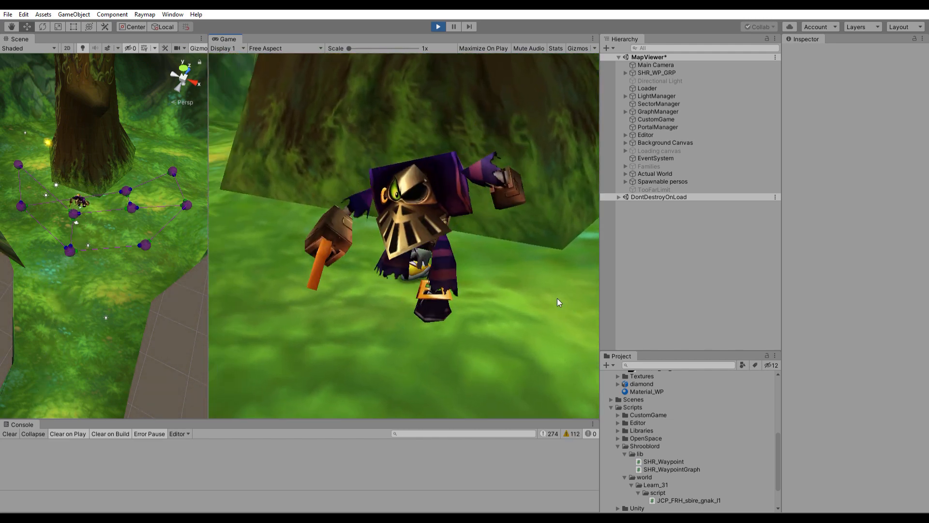
- Lead Rayman close past the pirate and around the tree base to test its pursuit along the waypoints
{"action": "key", "text": "w"}
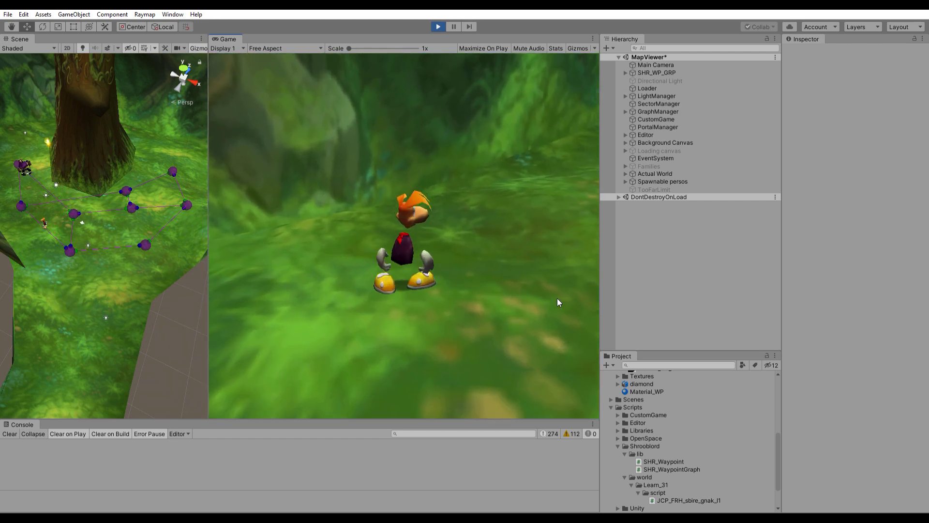
{"action": "key", "text": "w"}
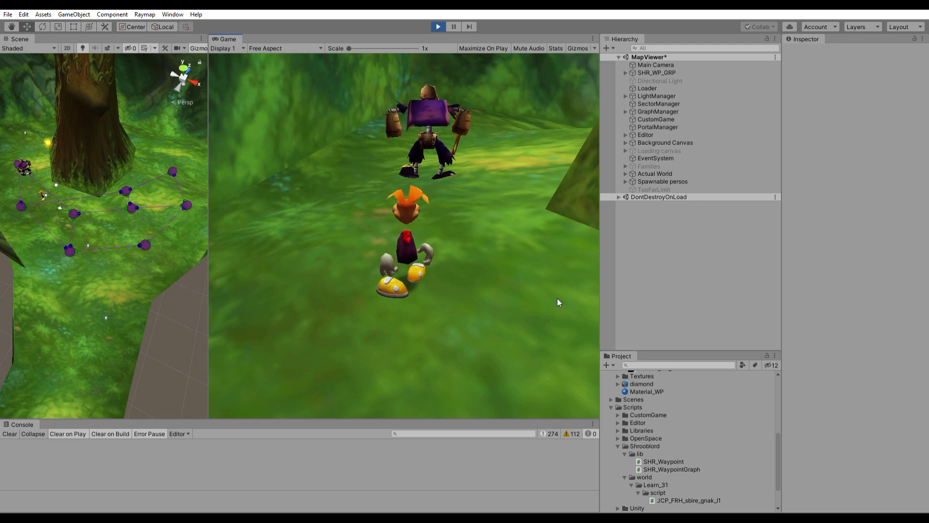
{"action": "key", "text": "a"}
{"action": "key", "text": "d"}
{"action": "key", "text": "a"}
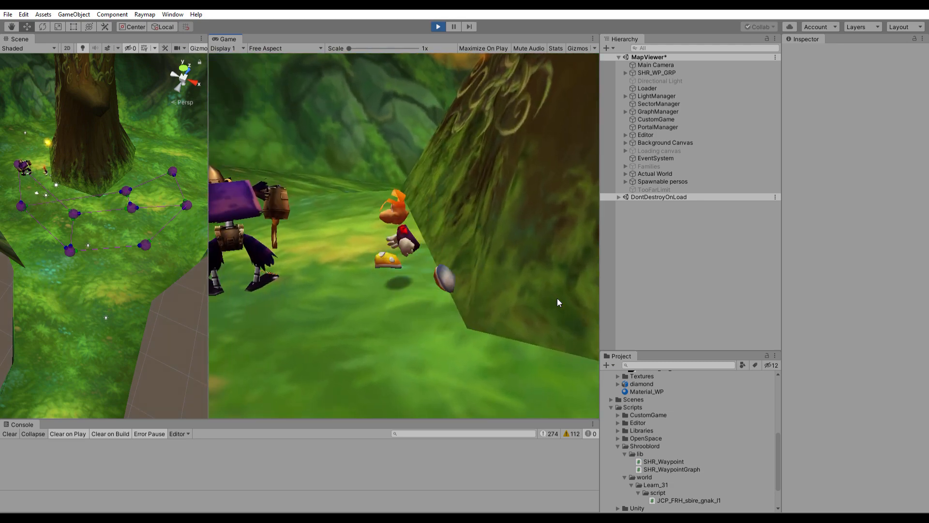
{"action": "key", "text": "s"}
{"action": "key", "text": "d"}
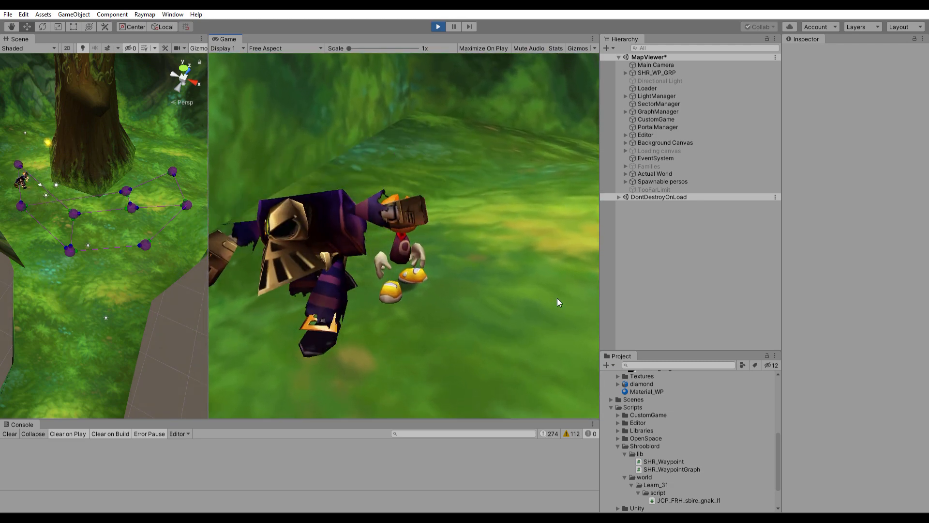
{"action": "key", "text": "a"}
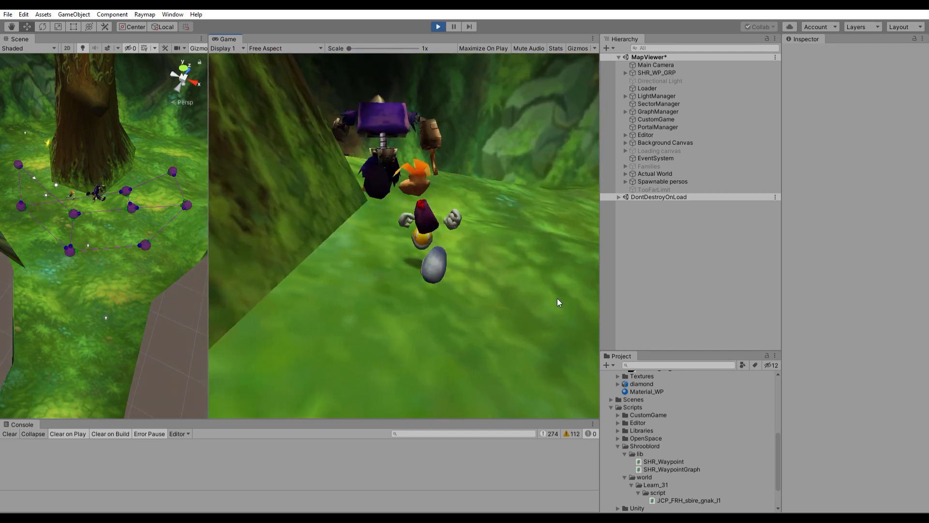
{"action": "key", "text": "w"}
{"action": "key", "text": "d"}
{"action": "key", "text": "d"}
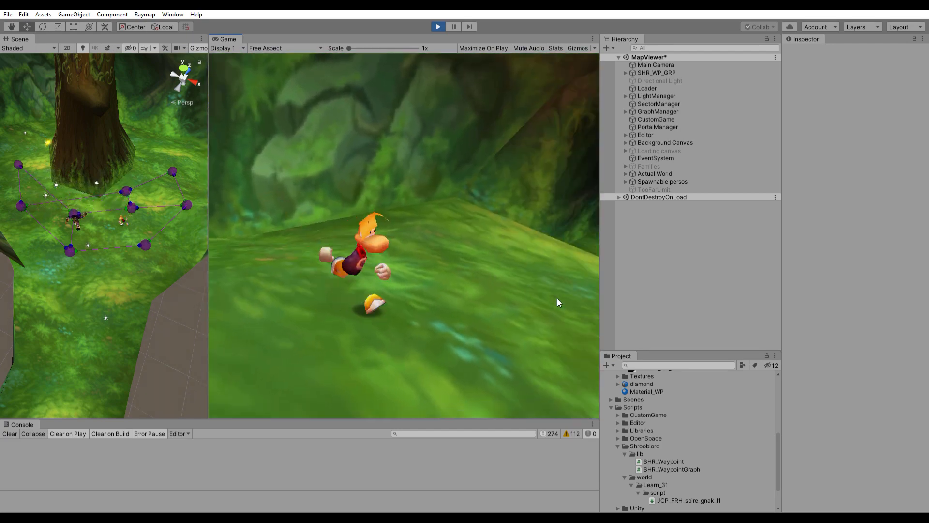
- Run and jump Rayman across the clearing away from the pirate to test how it switches between the linked waypoints
{"action": "key", "text": "s"}
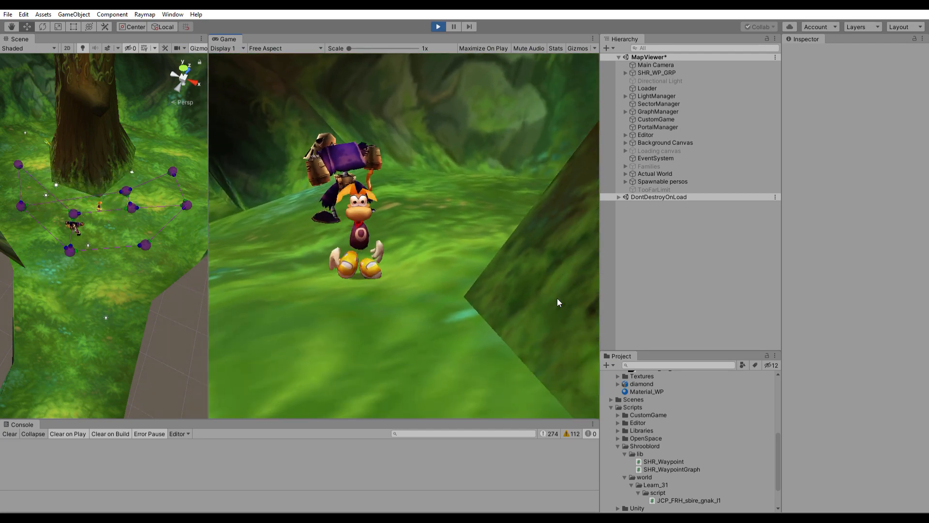
{"action": "key", "text": "s"}
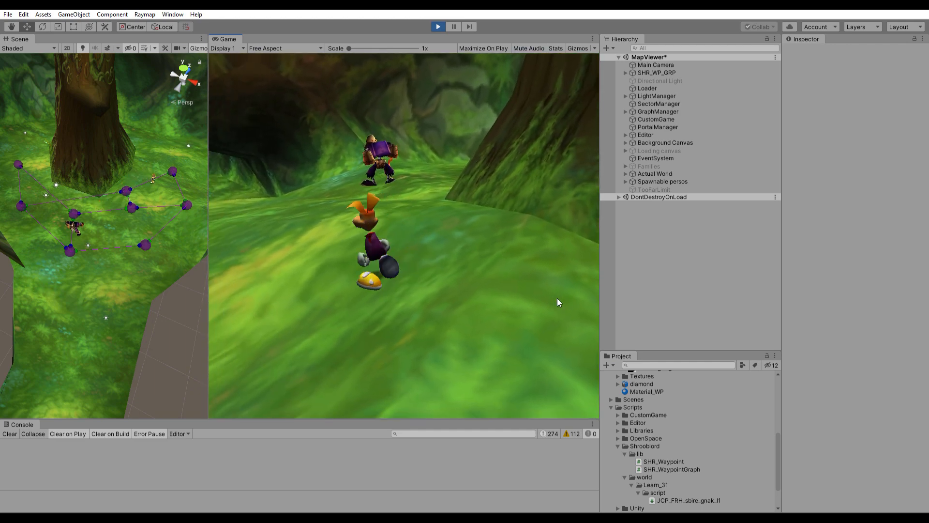
{"action": "key", "text": "space"}
{"action": "key", "text": "w"}
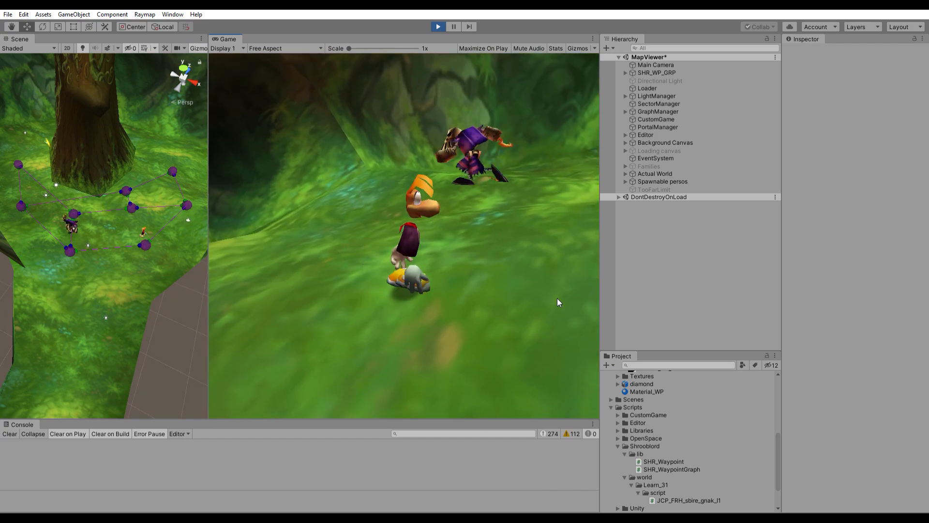
{"action": "key", "text": "s"}
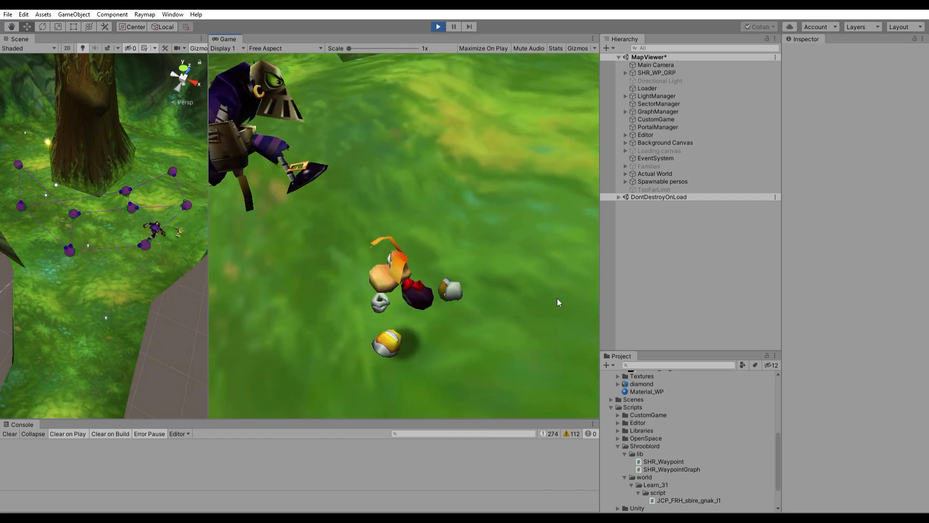
{"action": "key", "text": "w"}
{"action": "key", "text": "s"}
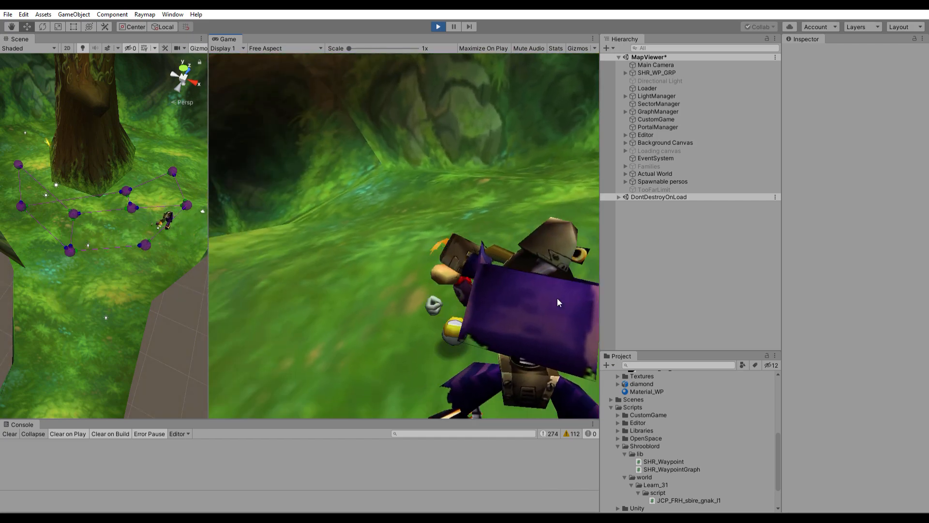
{"action": "key", "text": "space"}
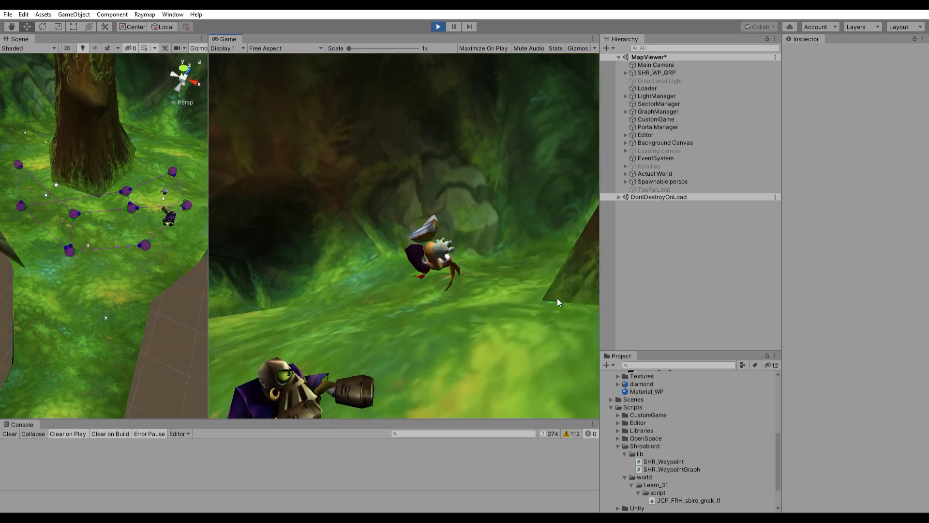
{"action": "key", "text": "s"}
{"action": "key", "text": "d"}
{"action": "key", "text": "w"}
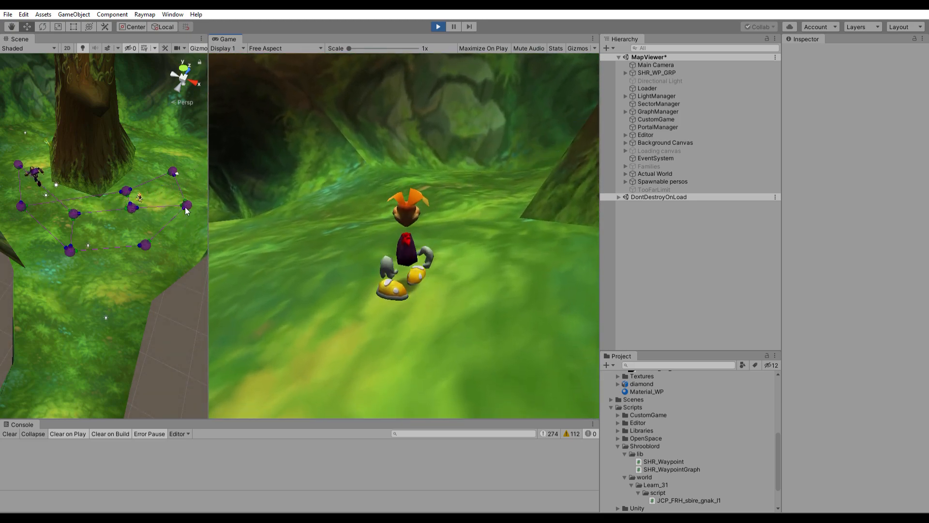
- Enlarge the Scene view and watch the pirate travel along the waypoint graph around the tree
{"action": "left_click_drag", "start_coordinate": [208, 225], "coordinate": [459, 226]}
{"action": "right_click_drag", "start_coordinate": [299, 238], "coordinate": [305, 225]}
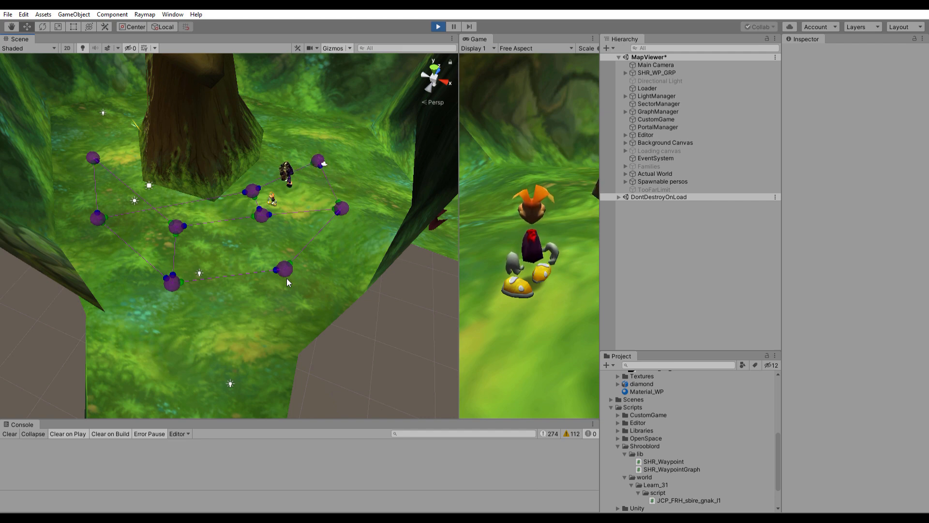
{"action": "key", "text": "Down"}
{"action": "key", "text": "Right"}
{"action": "key", "text": "Left"}
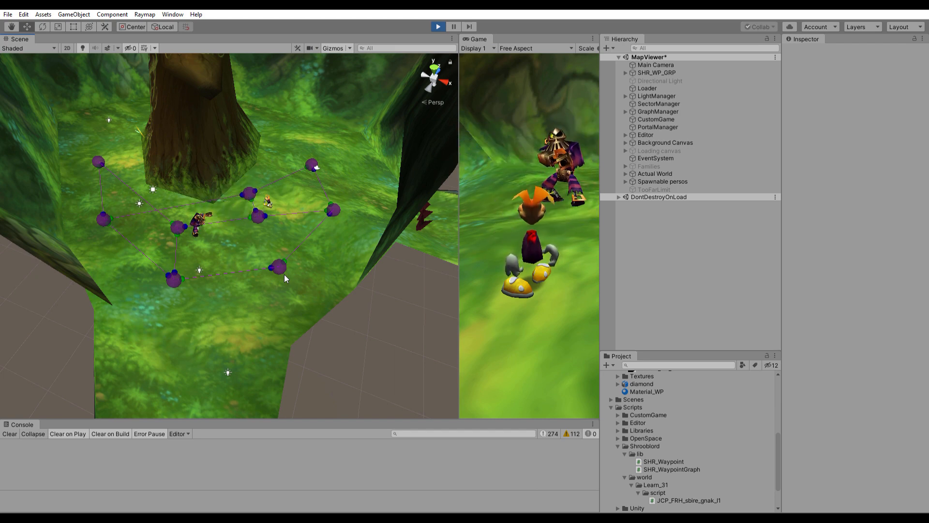
- Move Rayman across to the far side of the waypoint graph while observing the pirate in the enlarged Scene view
{"action": "left_click", "coordinate": [560, 224]}
{"action": "key", "text": "w"}
{"action": "key", "text": "space"}
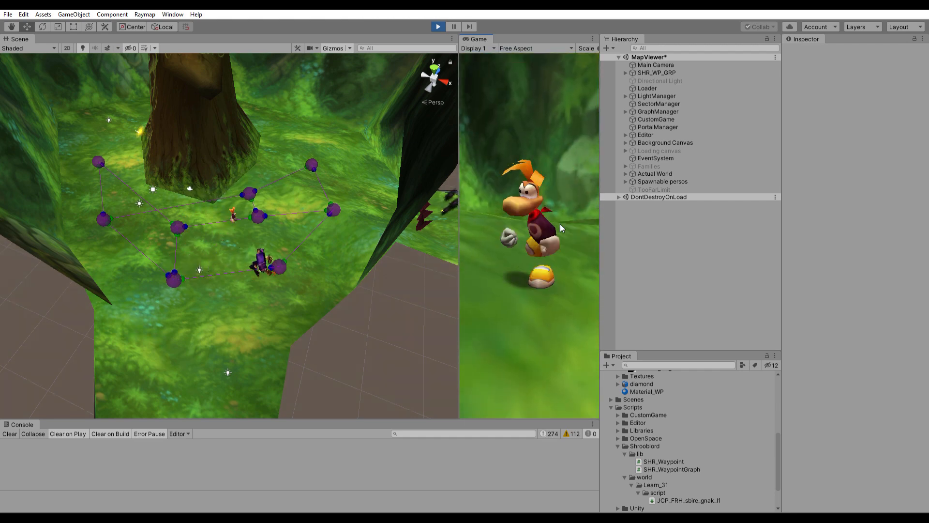
{"action": "key", "text": "space"}
{"action": "key", "text": "s"}
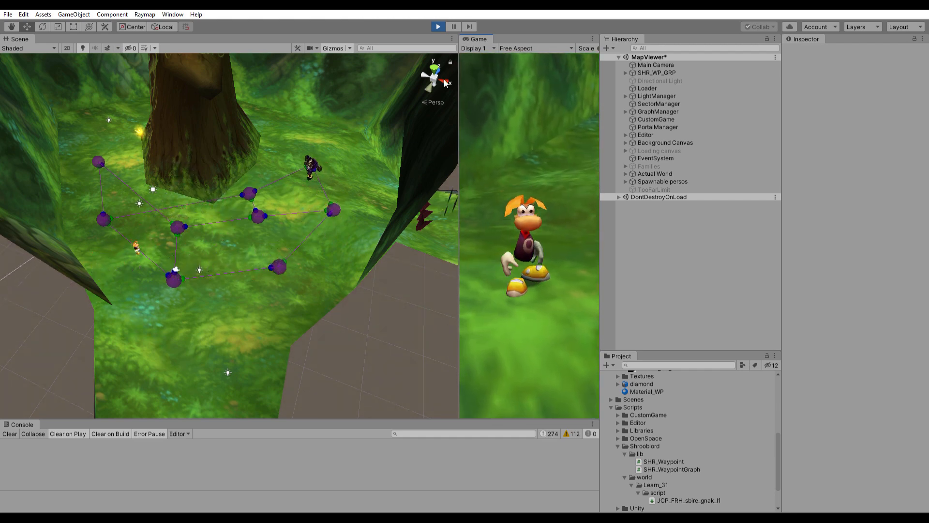
- Stop and restart Play mode, and enlarge the Scene view around the waypoint graph
{"action": "key", "text": "ctrl+p"}
{"action": "left_click_drag", "start_coordinate": [464, 122], "coordinate": [179, 141]}
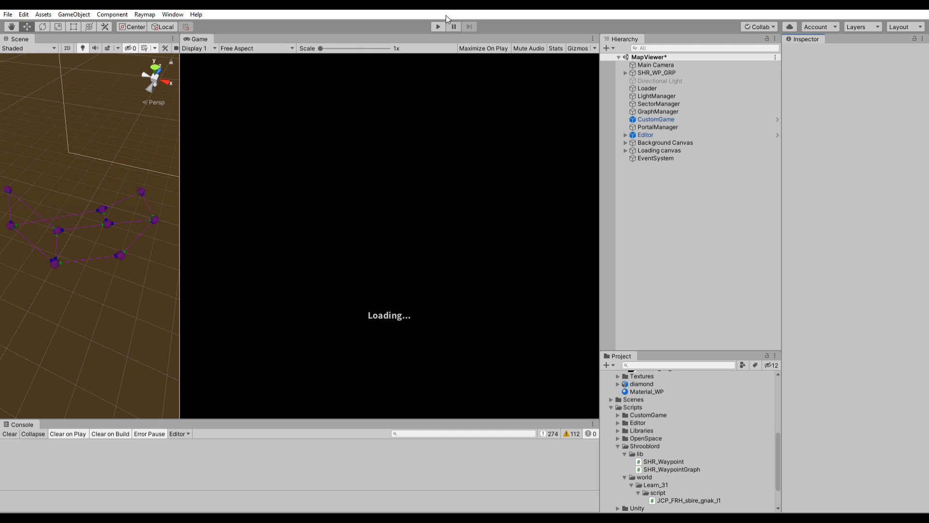
{"action": "key", "text": "ctrl+p"}
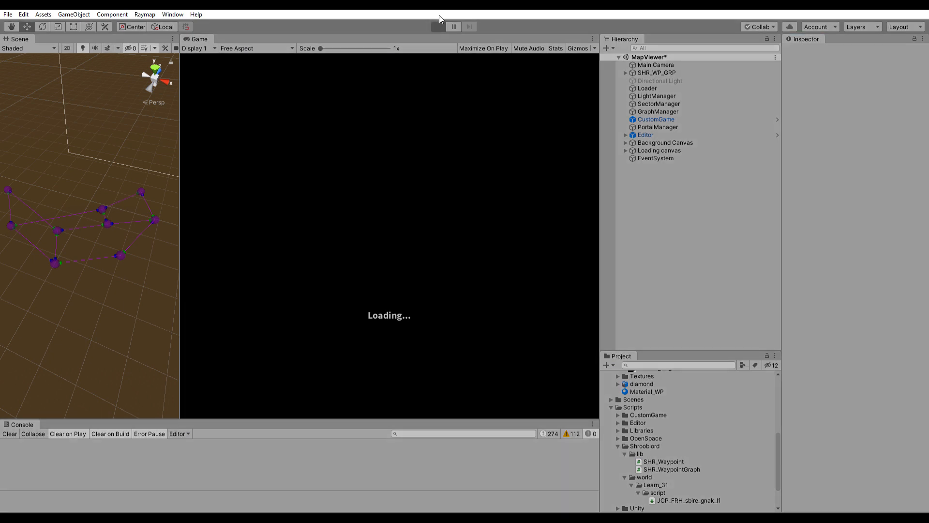
{"action": "left_click_drag", "start_coordinate": [183, 199], "coordinate": [451, 201]}
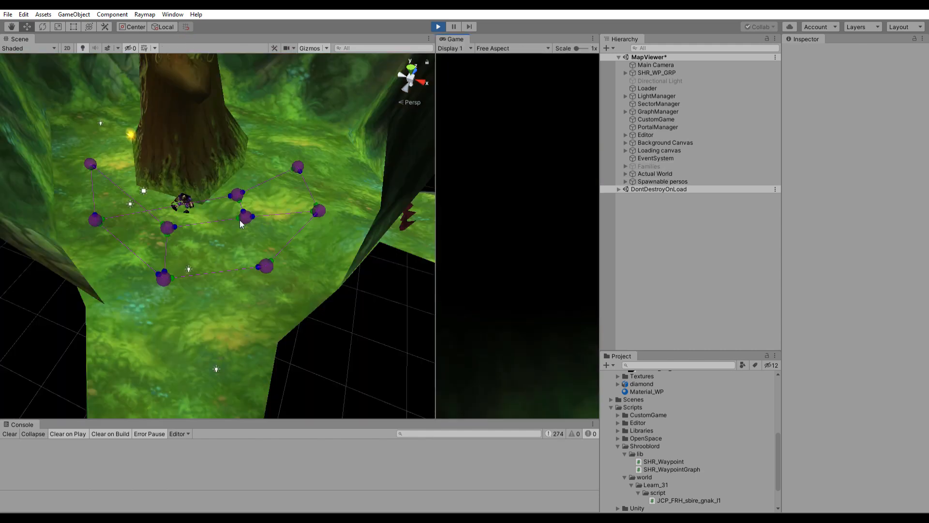
- Select the FRH_sbire_gnak pirate object beside the tree and copy "sbire" from its name
{"action": "right_click_drag", "start_coordinate": [240, 224], "coordinate": [194, 196]}
{"action": "key", "text": "w"}
{"action": "left_click", "coordinate": [194, 196]}
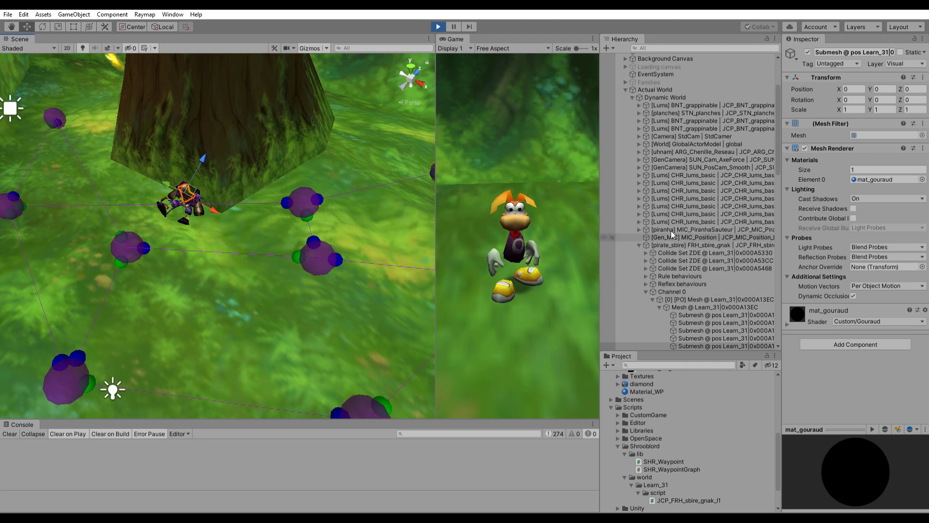
{"action": "left_click", "coordinate": [672, 243]}
{"action": "left_click_drag", "start_coordinate": [838, 52], "coordinate": [850, 42]}
{"action": "key", "text": "ctrl+c"}
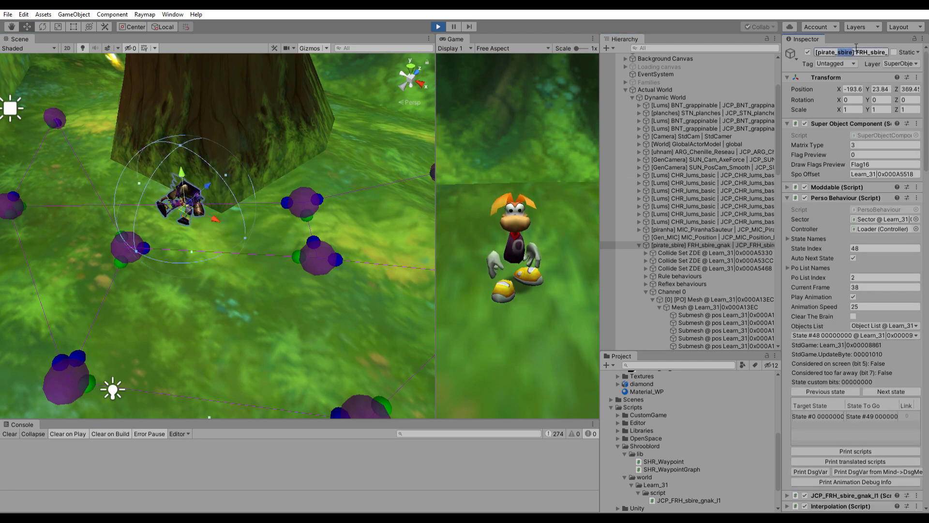
- Search the scene objects for "sbire", select the OLD_SBIRE_shoot_sol pirate, and frame it in the Scene view
{"action": "left_click", "coordinate": [691, 48]}
{"action": "key", "text": "ctrl+v"}
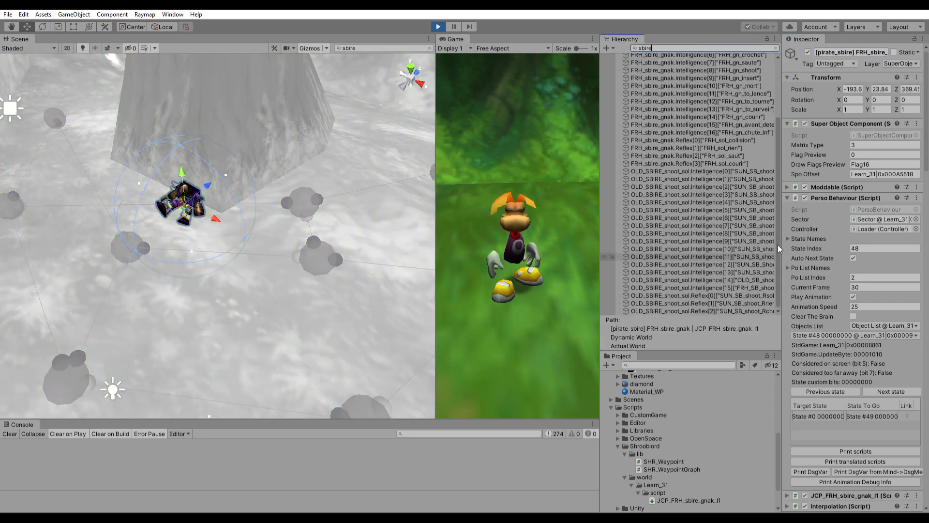
{"action": "left_click_drag", "start_coordinate": [777, 245], "coordinate": [775, 102]}
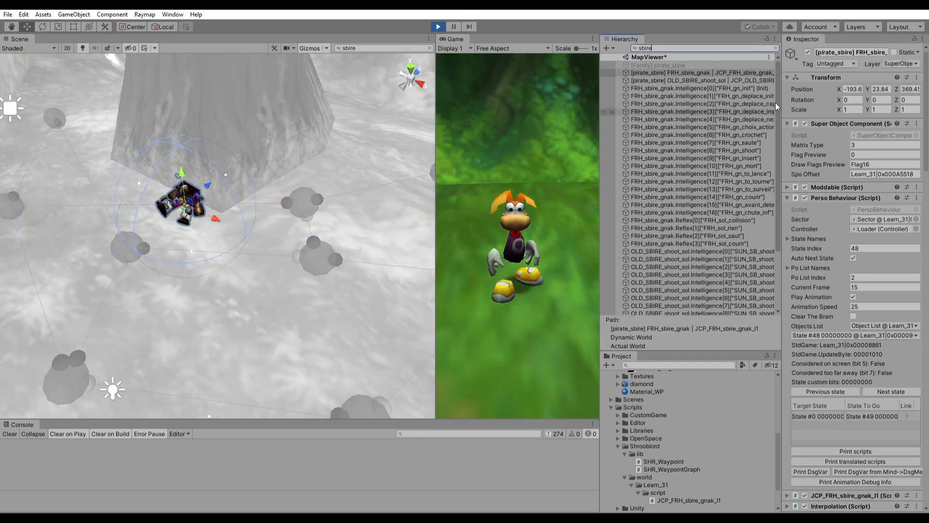
{"action": "left_click", "coordinate": [677, 80]}
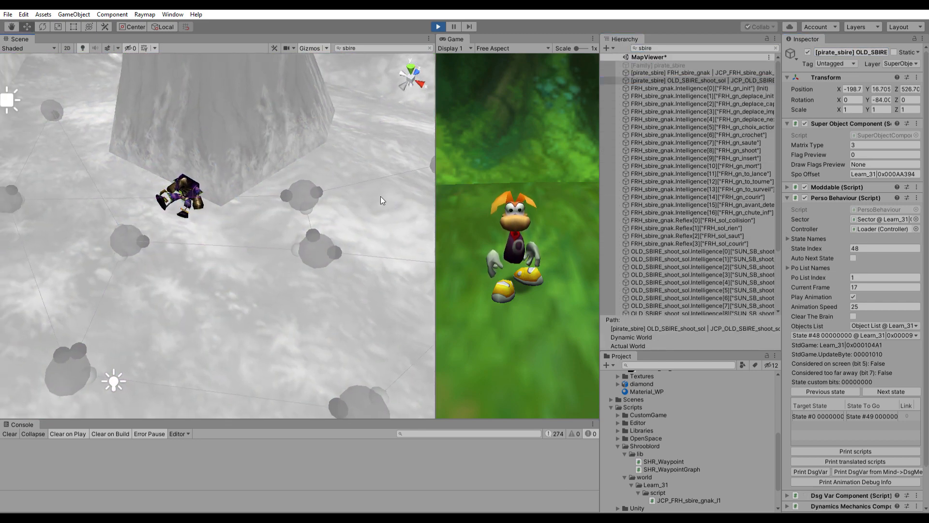
{"action": "key", "text": "f"}
{"action": "left_click_drag", "start_coordinate": [302, 273], "coordinate": [737, 299], "text": "alt"}
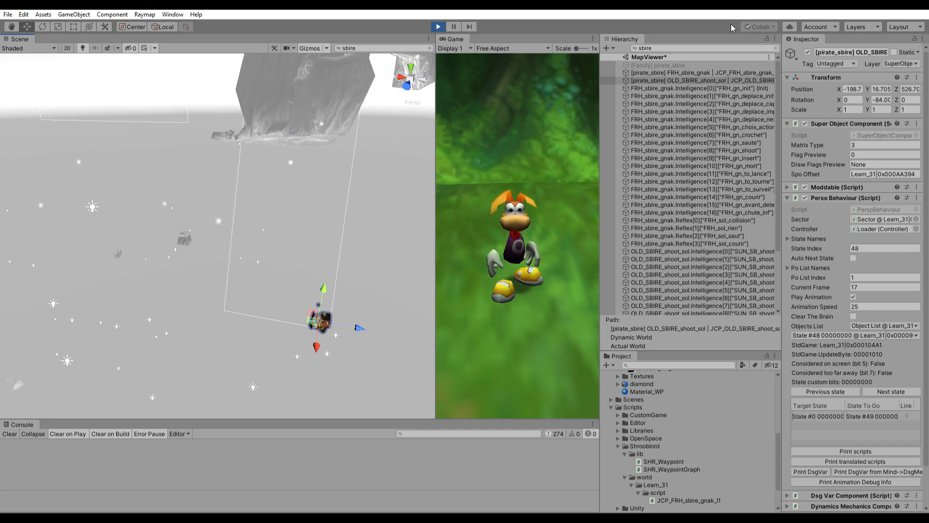
- Clear the object search and reselect the whole OLD_SBIRE_shoot_sol pirate rather than one of its submeshes
{"action": "left_click", "coordinate": [775, 48]}
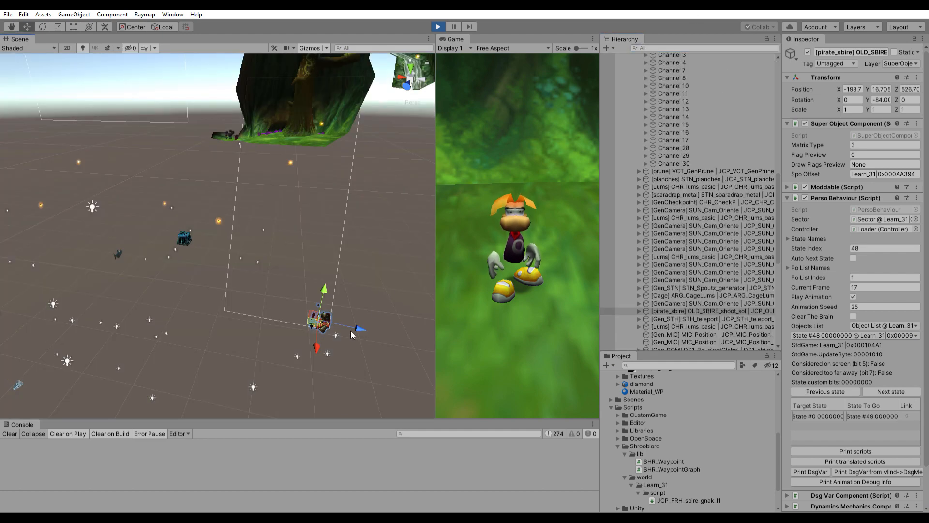
{"action": "left_click", "coordinate": [347, 295]}
{"action": "left_click", "coordinate": [325, 314]}
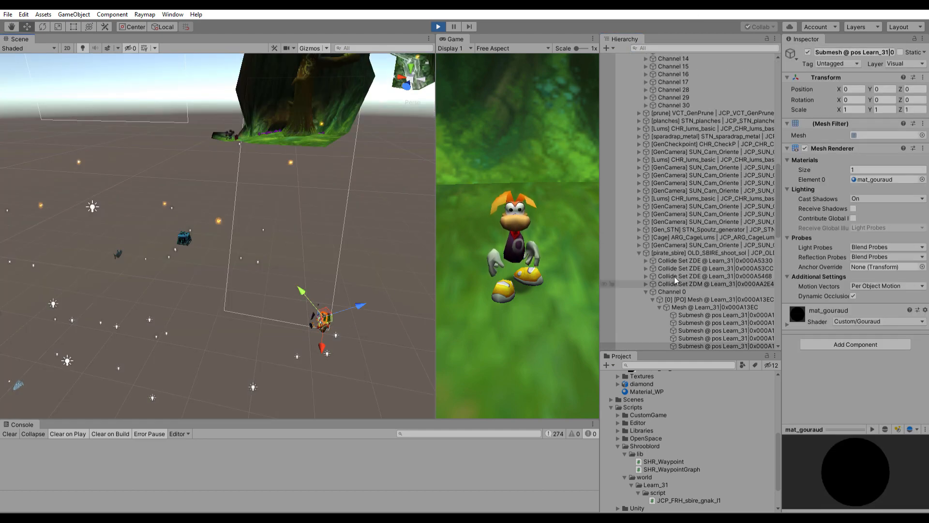
{"action": "left_click", "coordinate": [320, 320]}
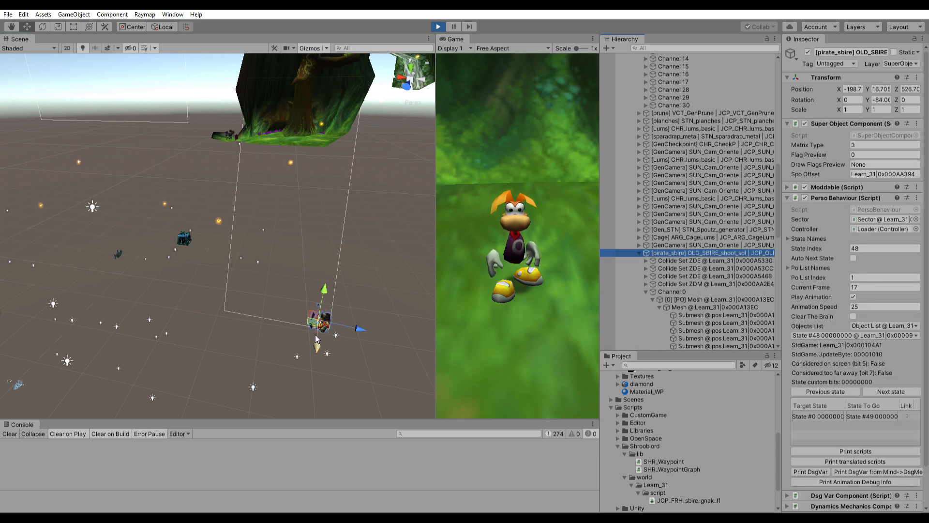
- Move the OLD_SBIRE_shoot_sol pirate onto the grass near the waypoint graph, to about X -185, Y 23.7, Z 386
{"action": "key", "text": "f"}
{"action": "left_click_drag", "start_coordinate": [217, 199], "coordinate": [230, 57]}
{"action": "key", "text": "f"}
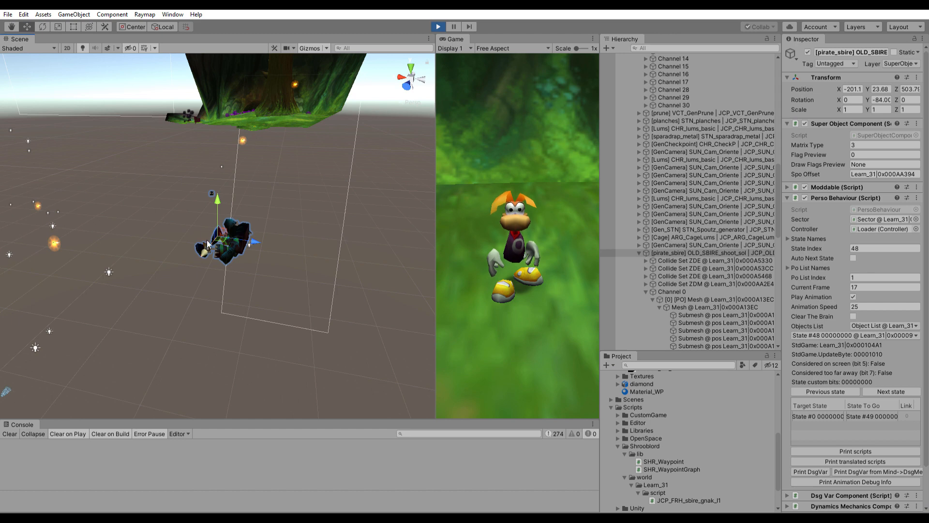
{"action": "left_click_drag", "start_coordinate": [219, 228], "coordinate": [233, 115]}
{"action": "key", "text": "f"}
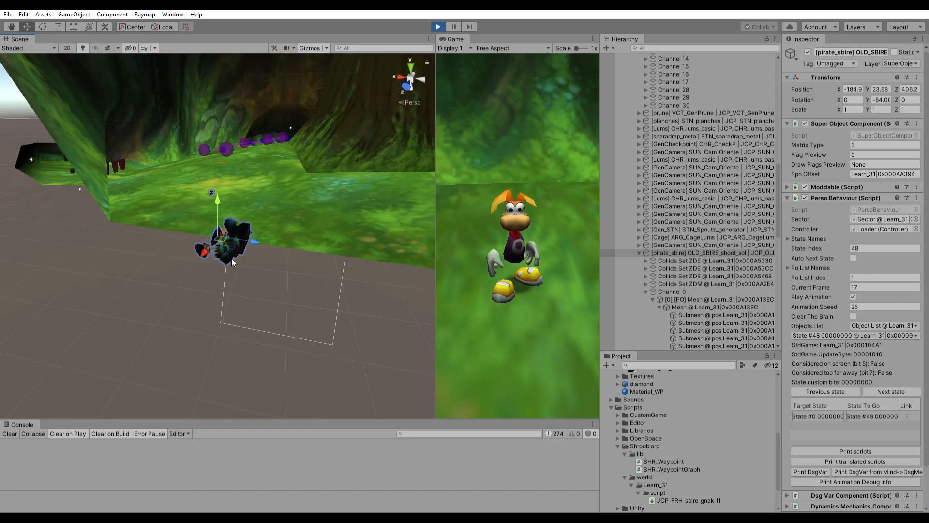
{"action": "left_click_drag", "start_coordinate": [221, 233], "coordinate": [263, 154]}
{"action": "key", "text": "f"}
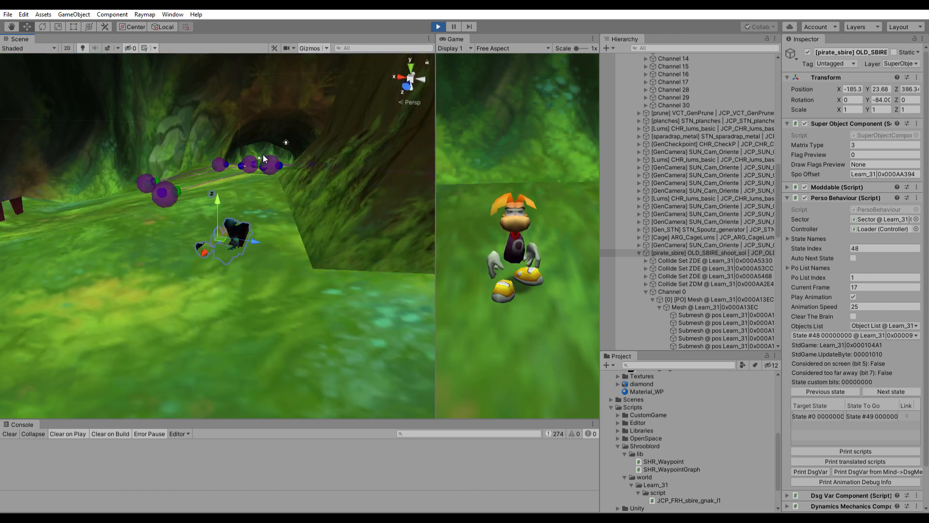
- Place the pirate beside the tree trunk at about X -187.8, Y 25.5, Z 383.3, with a Y rotation of about -106.5
{"action": "left_click_drag", "start_coordinate": [220, 193], "coordinate": [293, 254]}
{"action": "key", "text": "d"}
{"action": "right_click_drag", "start_coordinate": [293, 254], "coordinate": [289, 254]}
{"action": "left_click_drag", "start_coordinate": [233, 250], "coordinate": [295, 202]}
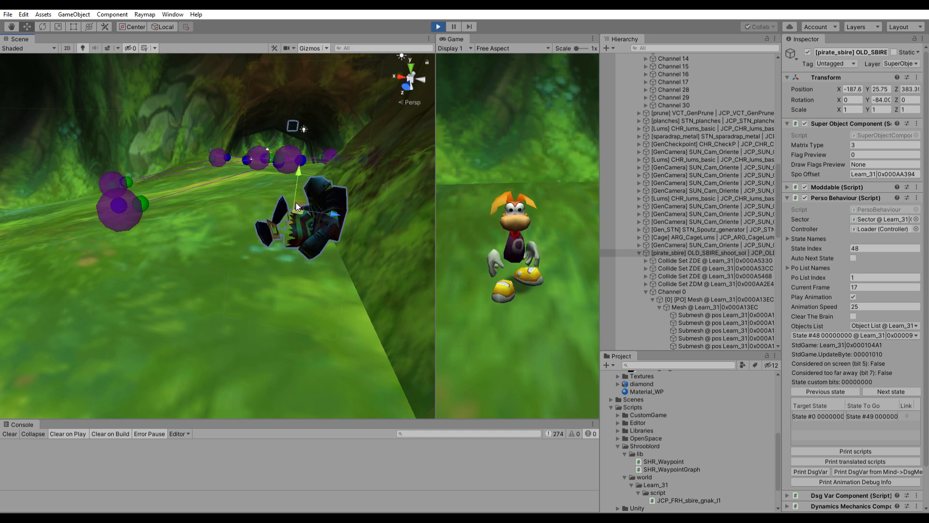
{"action": "mouse_move", "coordinate": [296, 163]}
{"action": "left_mouse_down"}
{"action": "mouse_move", "coordinate": [295, 196]}
{"action": "mouse_move", "coordinate": [303, 175]}
{"action": "left_mouse_up"}
{"action": "mouse_move", "coordinate": [323, 216]}
{"action": "left_mouse_down"}
{"action": "mouse_move", "coordinate": [346, 220]}
{"action": "mouse_move", "coordinate": [326, 219]}
{"action": "left_mouse_up"}
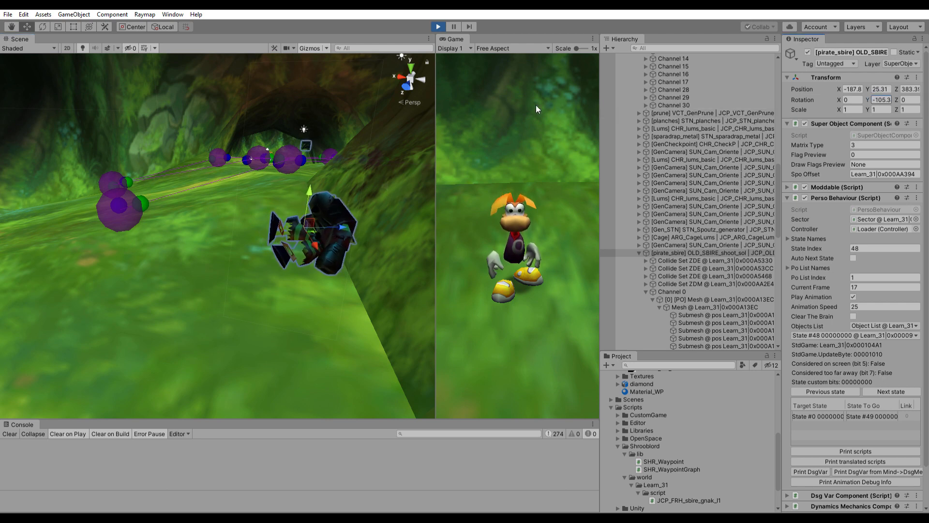
{"action": "left_click_drag", "start_coordinate": [513, 106], "coordinate": [510, 106]}
{"action": "left_click_drag", "start_coordinate": [312, 191], "coordinate": [313, 179]}
- Select the JCP_OLD_SBIRE part of the pirate's object name, and duplicate the JCP_FRH_sbire_gnak_l1 script file
{"action": "right_click_drag", "start_coordinate": [313, 180], "coordinate": [92, 276]}
{"action": "left_click", "coordinate": [861, 52]}
{"action": "left_click", "coordinate": [860, 50]}
{"action": "triple_click", "coordinate": [856, 48]}
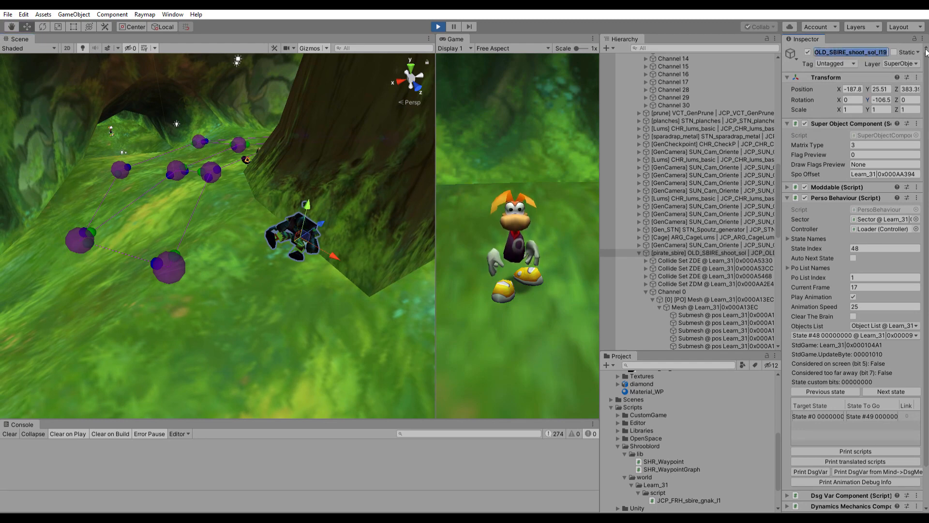
{"action": "left_click", "coordinate": [882, 48]}
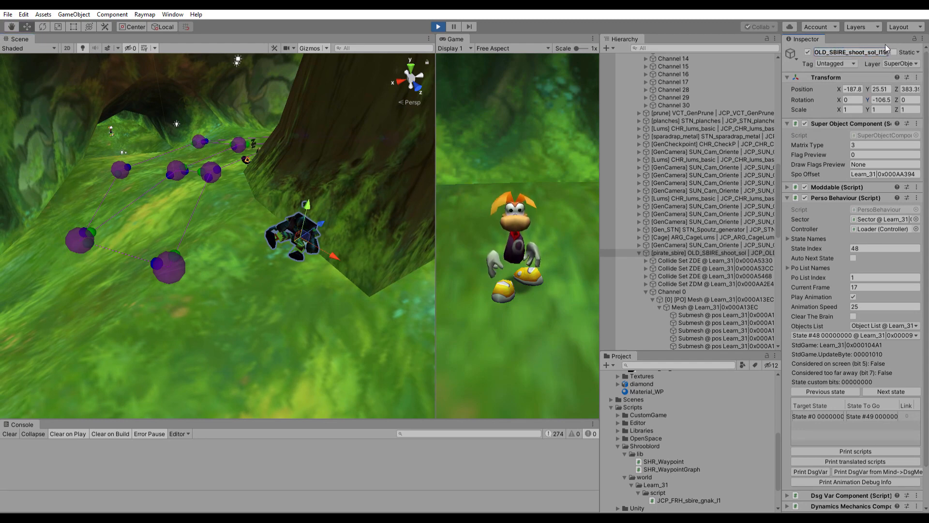
{"action": "left_click_drag", "start_coordinate": [868, 45], "coordinate": [838, 44]}
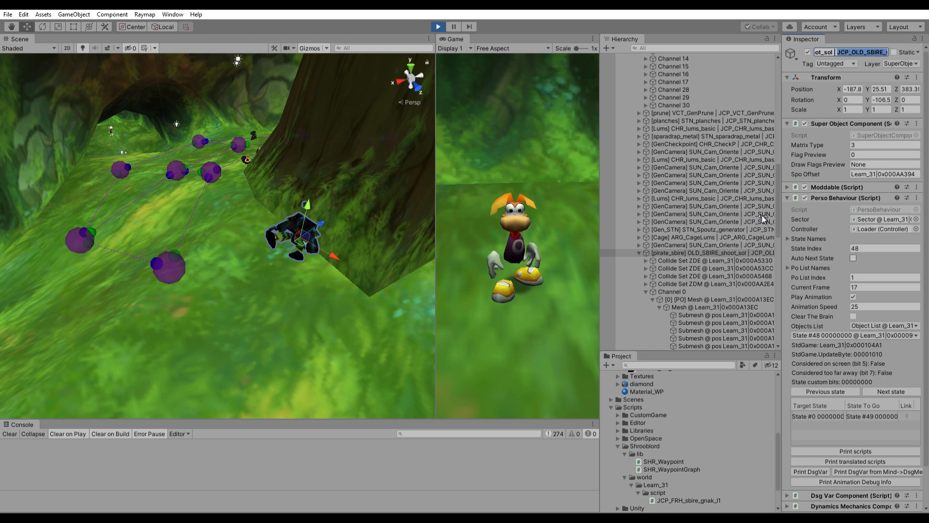
{"action": "left_click", "coordinate": [247, 506]}
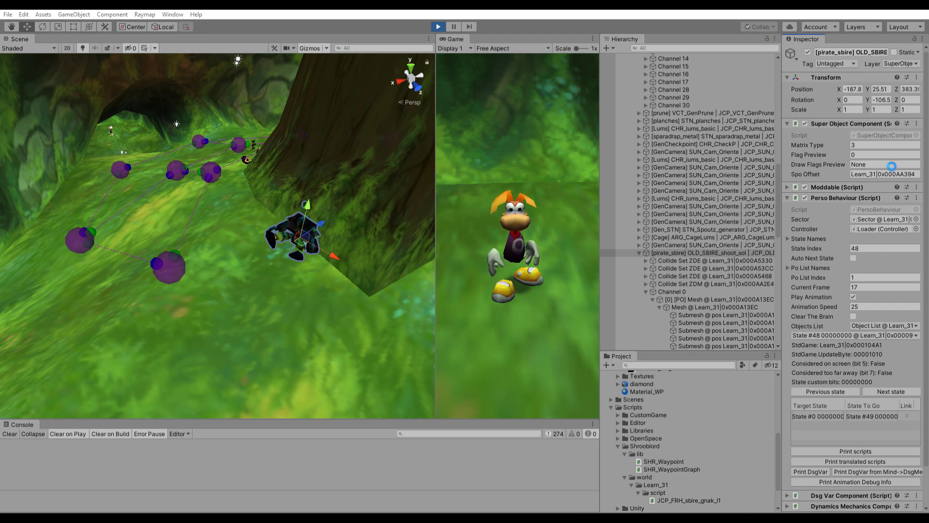
- Copy JCP_OLD_SBIRE_shoot_sol_l19 from the pirate's object name and rename the duplicated script file to it
{"action": "left_click", "coordinate": [870, 51]}
{"action": "left_click_drag", "start_coordinate": [857, 51], "coordinate": [928, 48]}
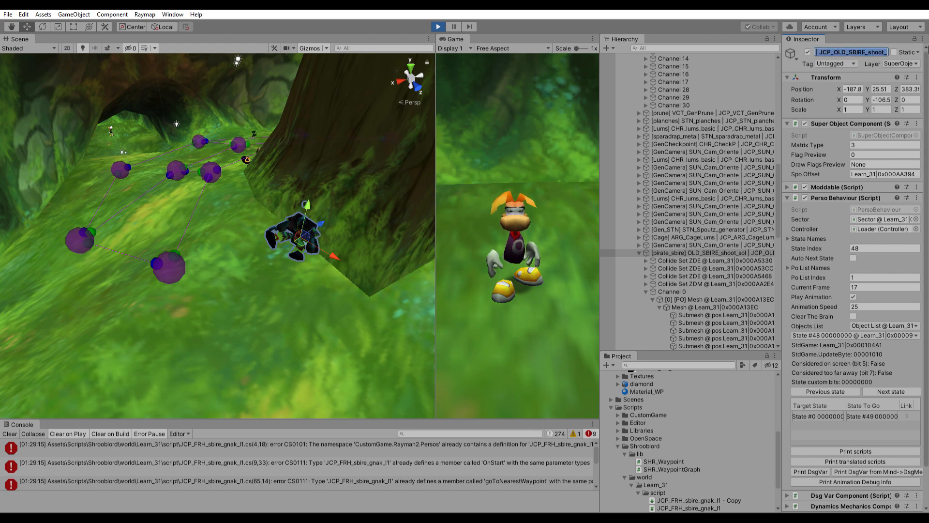
{"action": "left_click", "coordinate": [866, 50]}
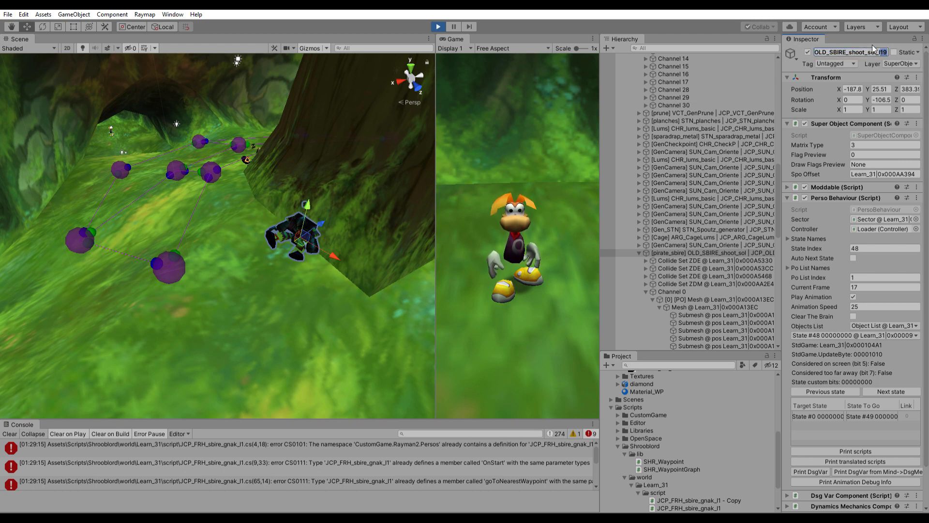
{"action": "left_click_drag", "start_coordinate": [825, 44], "coordinate": [817, 42]}
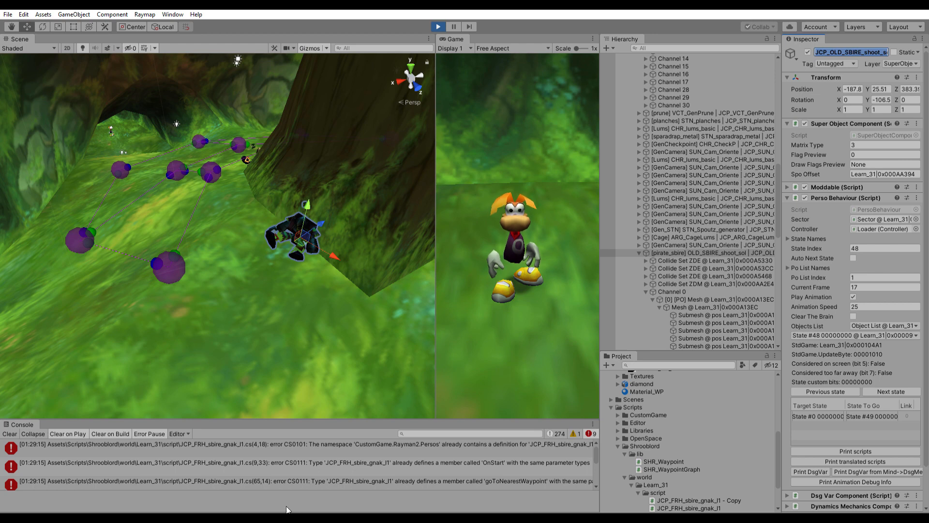
{"action": "left_click", "coordinate": [257, 504]}
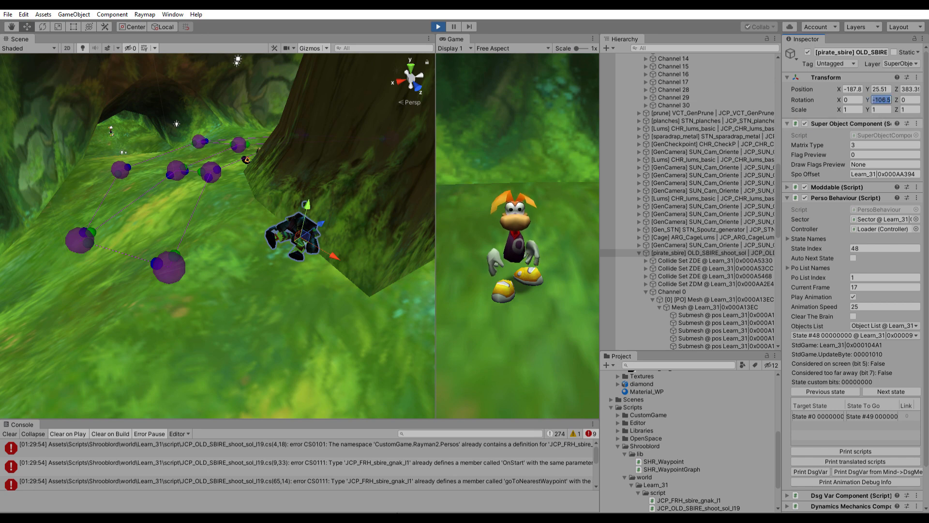
- Switch to the code editor and compare the OnStart position and rotation in JCP_OLD_SBIRE_shoot_sol_l19.cs with the pirate's Transform values
{"action": "left_click", "coordinate": [257, 513]}
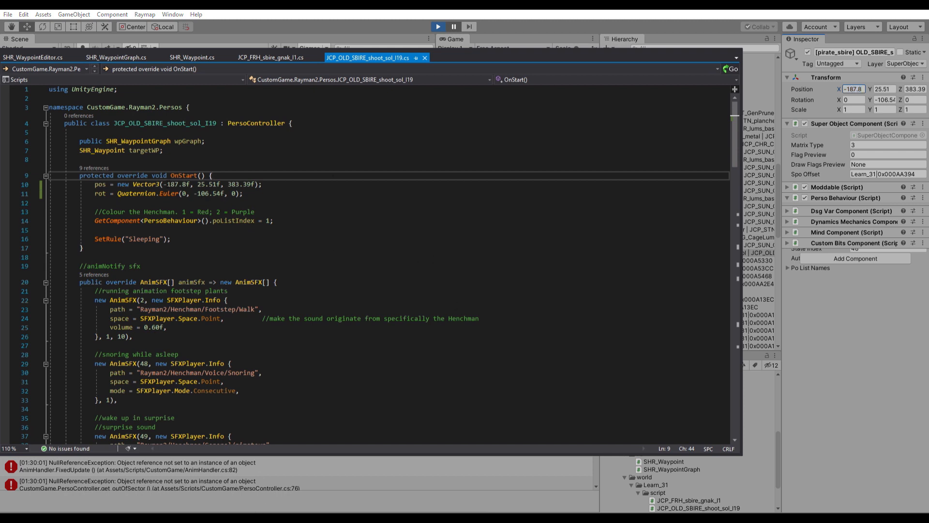
{"action": "left_click_drag", "start_coordinate": [163, 185], "coordinate": [253, 186]}
{"action": "left_click", "coordinate": [884, 89]}
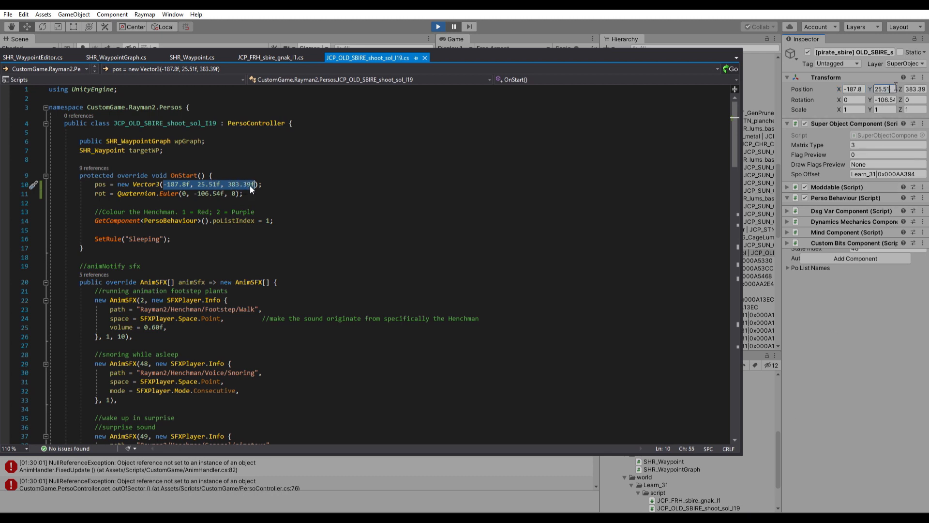
{"action": "left_click_drag", "start_coordinate": [894, 82], "coordinate": [853, 87]}
{"action": "left_click", "coordinate": [252, 510]}
{"action": "left_click_drag", "start_coordinate": [195, 194], "coordinate": [225, 194]}
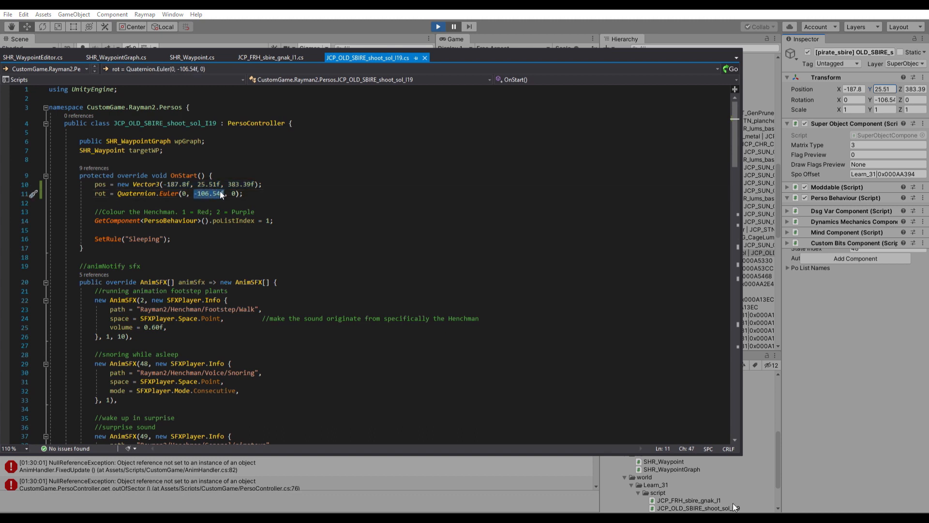
- Examine the Henchman colour comment and poListIndex line, comparing them with the same lines in JCP_FRH_sbire_gnak_l1.cs
{"action": "left_click_drag", "start_coordinate": [274, 220], "coordinate": [98, 223]}
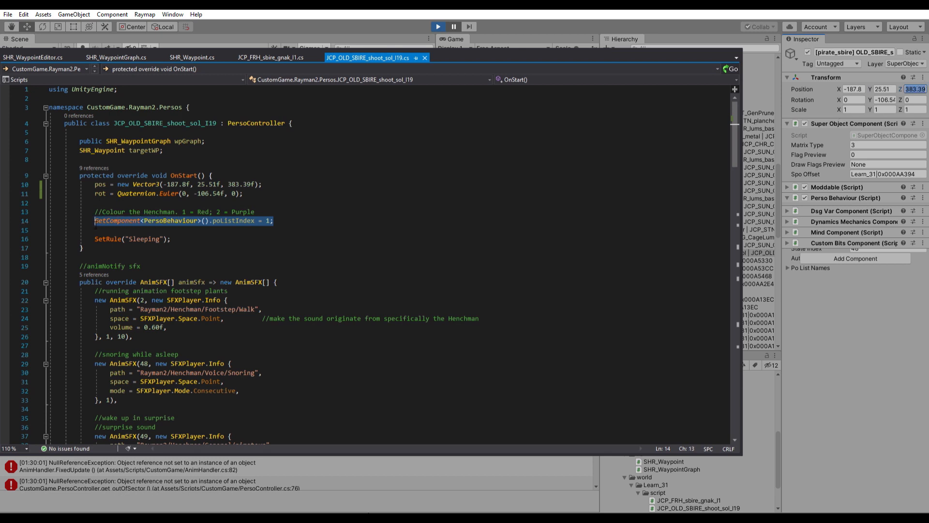
{"action": "left_click", "coordinate": [183, 212]}
{"action": "left_click_drag", "start_coordinate": [182, 212], "coordinate": [261, 211]}
{"action": "left_click", "coordinate": [267, 221]}
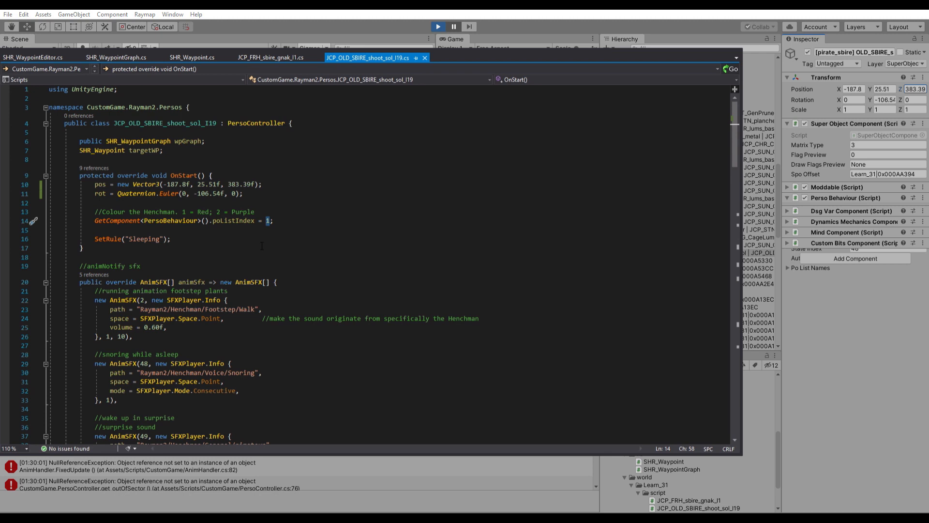
{"action": "left_click", "coordinate": [278, 58]}
{"action": "left_click_drag", "start_coordinate": [270, 207], "coordinate": [267, 207]}
{"action": "left_click_drag", "start_coordinate": [212, 197], "coordinate": [256, 197]}
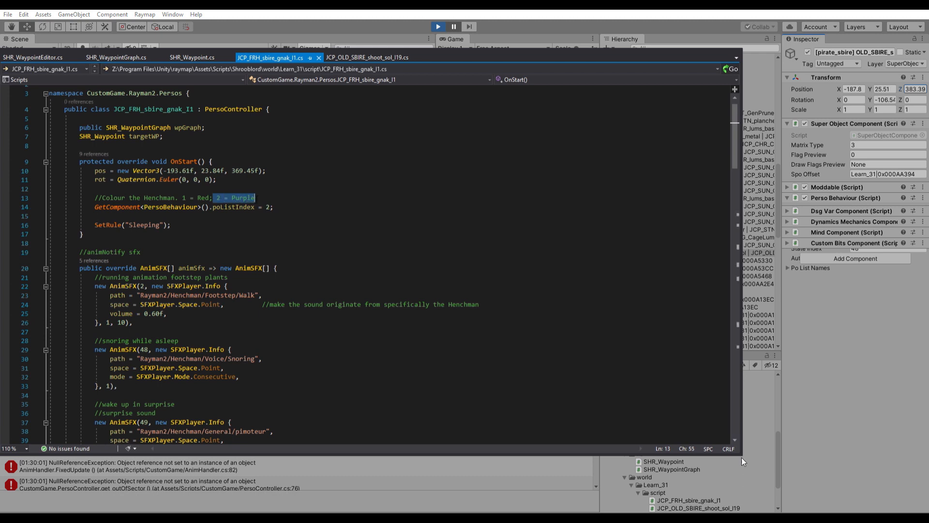
{"action": "left_click", "coordinate": [361, 58]}
{"action": "left_click", "coordinate": [267, 220]}
{"action": "left_click_drag", "start_coordinate": [267, 220], "coordinate": [270, 221]}
{"action": "key", "text": "Right"}
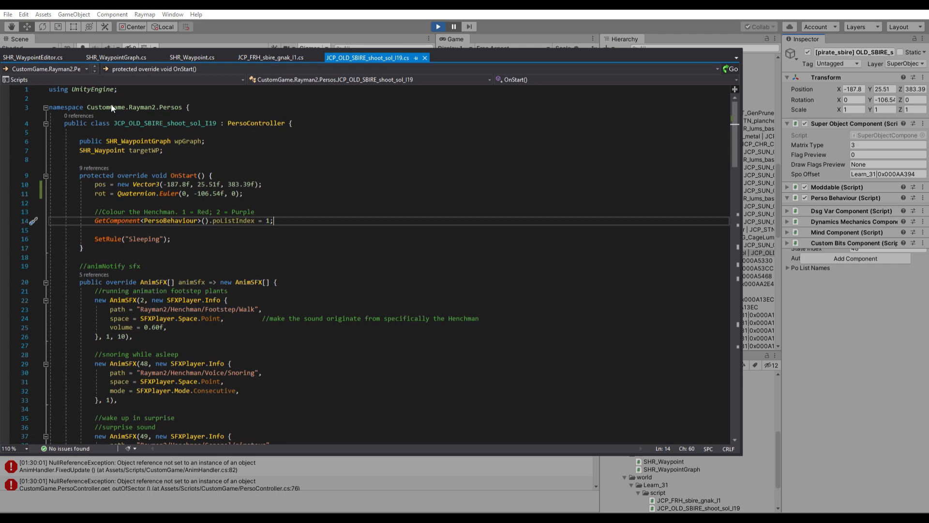
- Switch to Unity, duplicate the SHR_WP_GRP waypoint graph, and rename the copy SHR_WP_GRP_RED
{"action": "key", "text": "alt+Tab"}
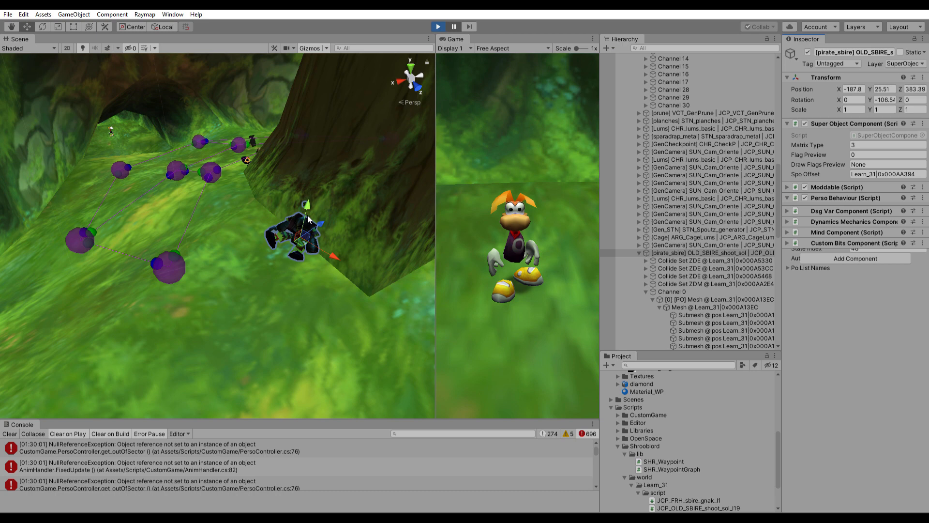
{"action": "left_click_drag", "start_coordinate": [228, 237], "coordinate": [249, 224], "text": "alt"}
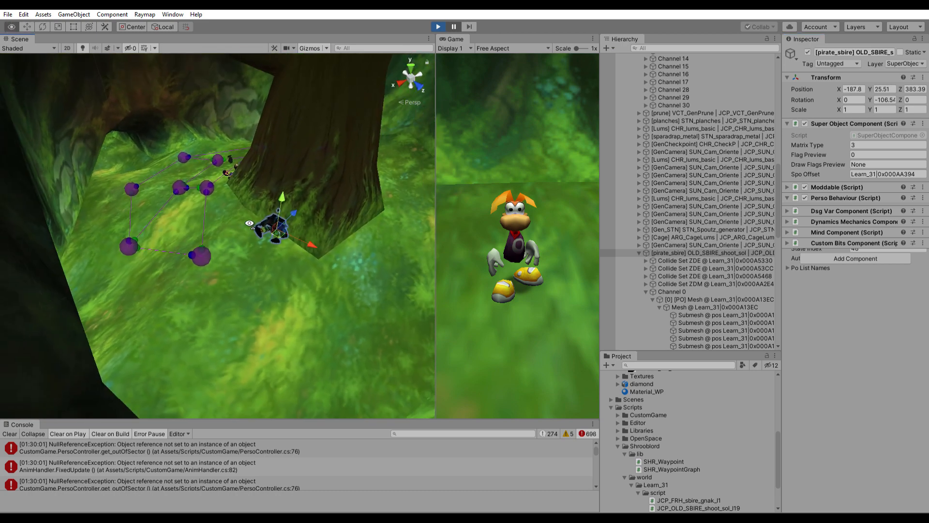
{"action": "scroll", "coordinate": [249, 224], "scroll_direction": "down", "scroll_amount": 2}
{"action": "left_click", "coordinate": [777, 220]}
{"action": "left_click_drag", "start_coordinate": [777, 219], "coordinate": [679, 112]}
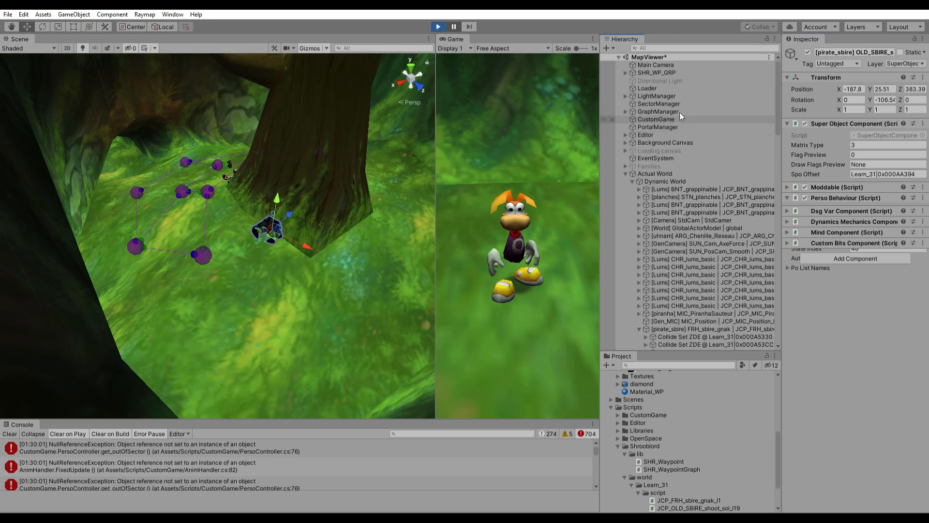
{"action": "left_click", "coordinate": [625, 173]}
{"action": "left_click", "coordinate": [657, 73]}
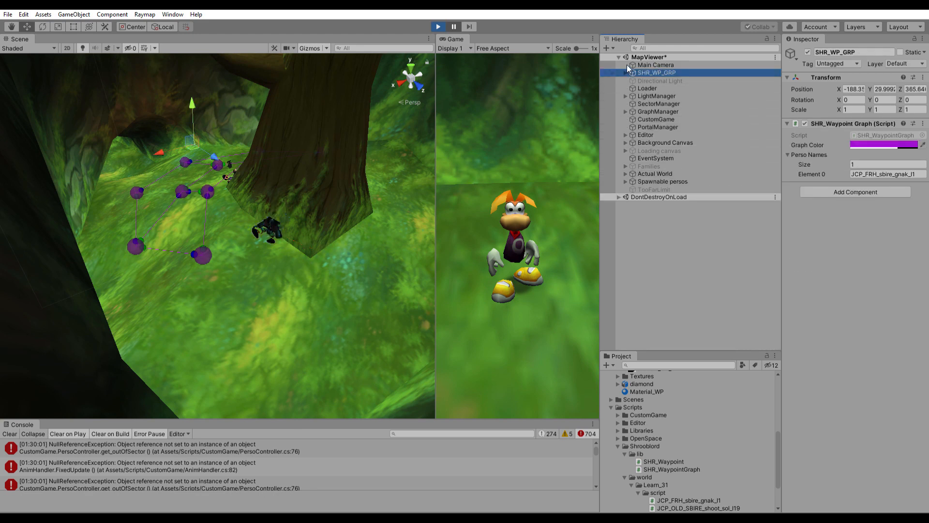
{"action": "key", "text": "ctrl+d"}
{"action": "key", "text": "Right"}
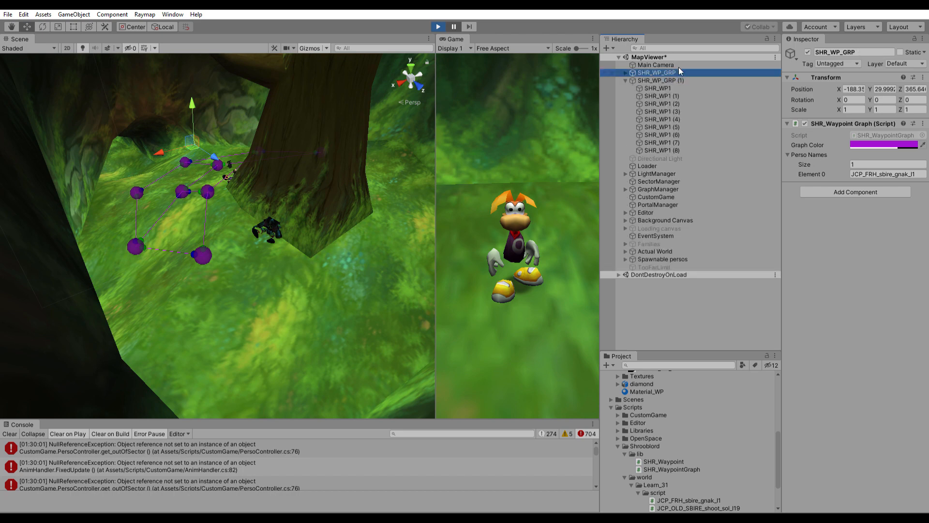
{"action": "left_click", "coordinate": [873, 50]}
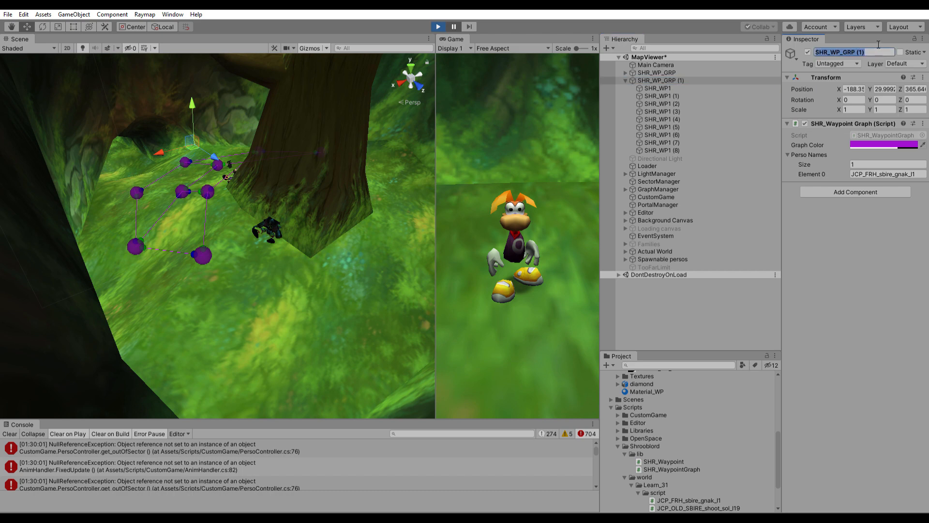
{"action": "type", "text": "_RED"}
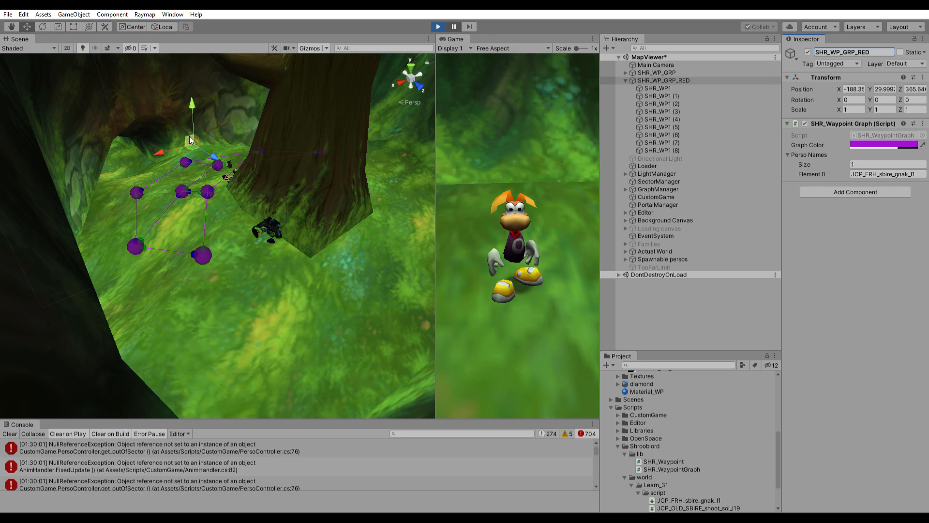
- Move and rotate SHR_WP_GRP_RED beside the second pirate, to about X -181, Z 386.6, with a Y rotation of about -93.65
{"action": "left_click_drag", "start_coordinate": [191, 142], "coordinate": [195, 178]}
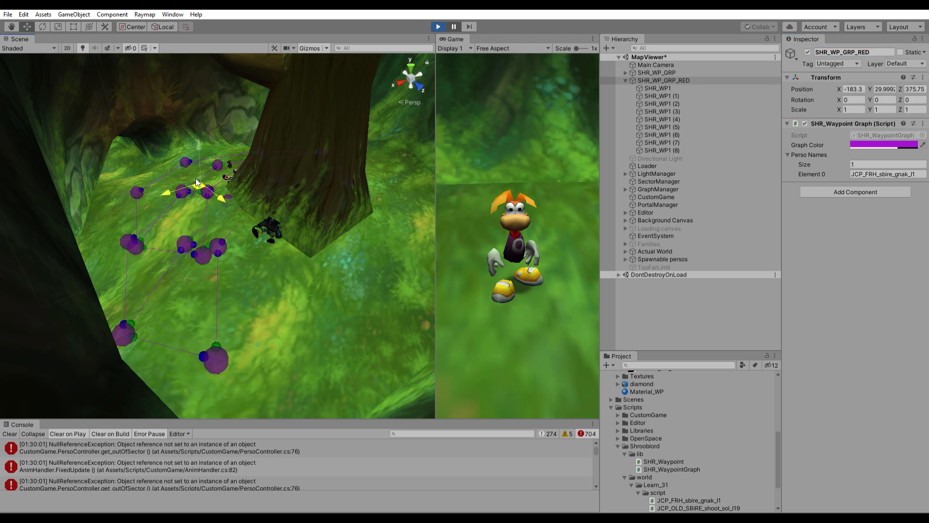
{"action": "key", "text": "e"}
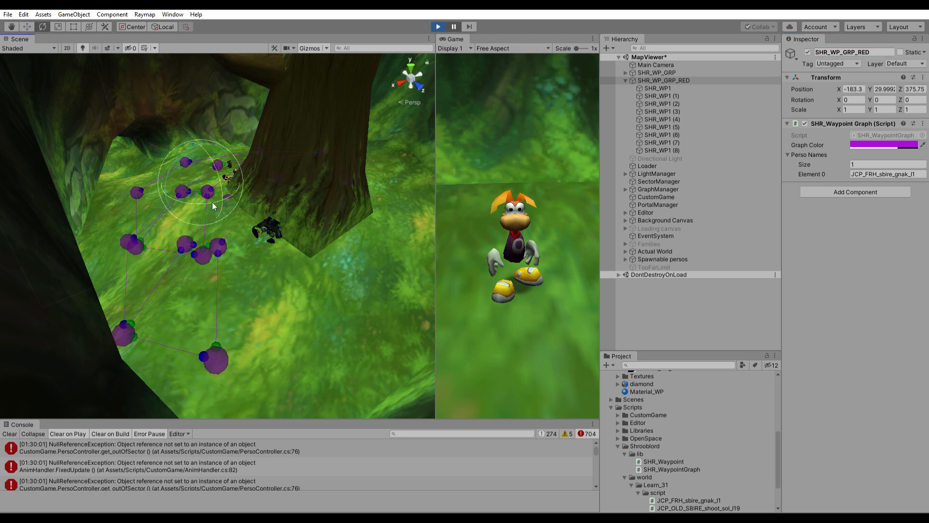
{"action": "left_click_drag", "start_coordinate": [187, 194], "coordinate": [283, 198]}
{"action": "left_click_drag", "start_coordinate": [205, 194], "coordinate": [240, 241]}
{"action": "key", "text": "w"}
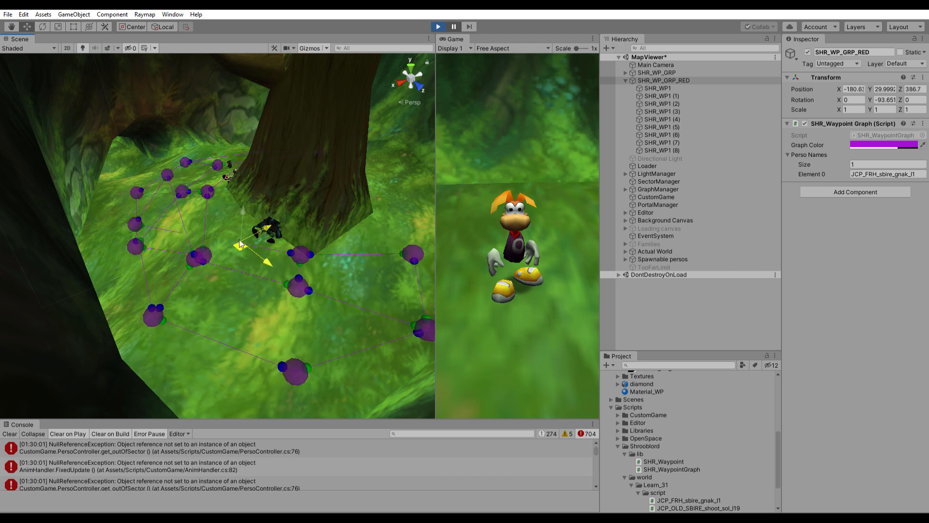
- Set the graph color of SHR_WP_GRP_RED to a golden orange
{"action": "left_click", "coordinate": [867, 143]}
{"action": "left_click_drag", "start_coordinate": [451, 164], "coordinate": [349, 117]}
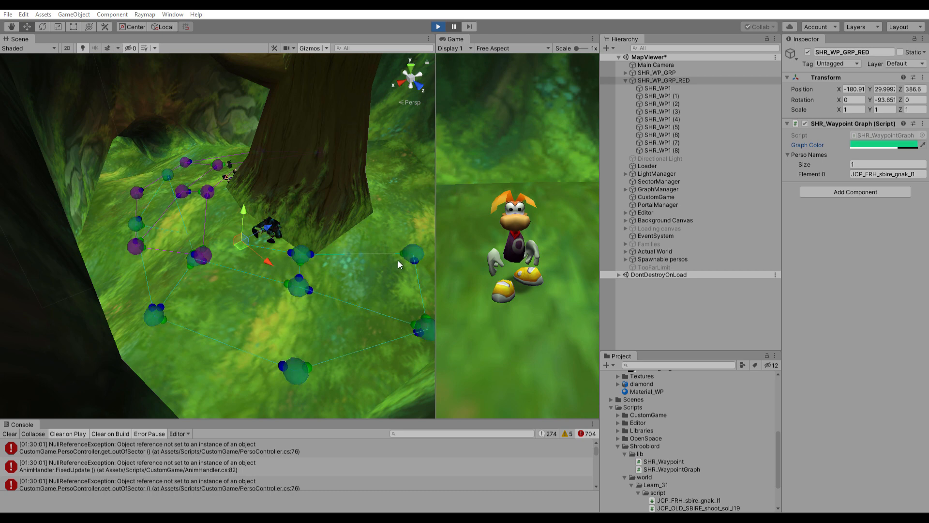
{"action": "left_click", "coordinate": [484, 38]}
- Select all nine waypoints inside SHR_WP_GRP_RED and raise them together above the grass
{"action": "right_click_drag", "start_coordinate": [316, 249], "coordinate": [387, 160]}
{"action": "key", "text": "w"}
{"action": "key", "text": "a"}
{"action": "key", "text": "w"}
{"action": "left_click", "coordinate": [651, 87]}
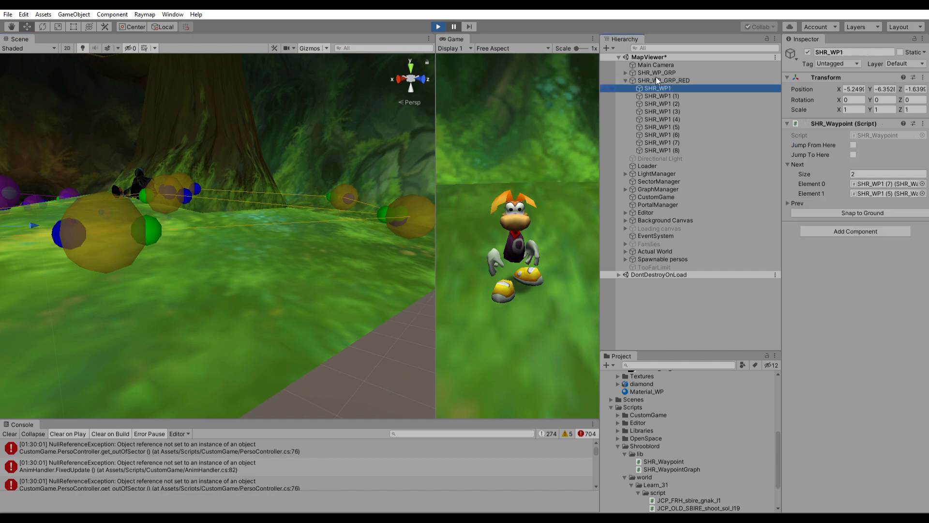
{"action": "left_click", "coordinate": [665, 149], "text": "shift"}
{"action": "left_click_drag", "start_coordinate": [96, 183], "coordinate": [100, 154]}
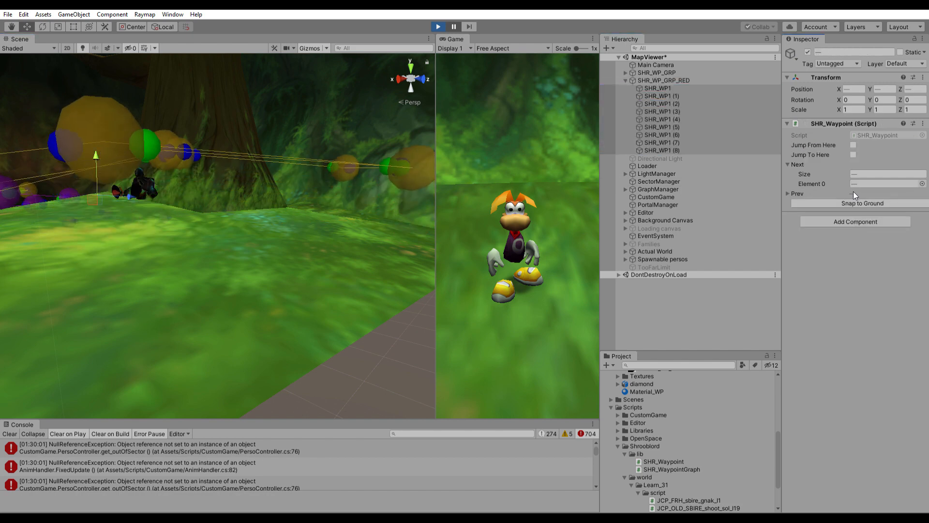
- Reselect the nine SHR_WP_GRP_RED waypoints and snap them to the ground
{"action": "left_click", "coordinate": [658, 89]}
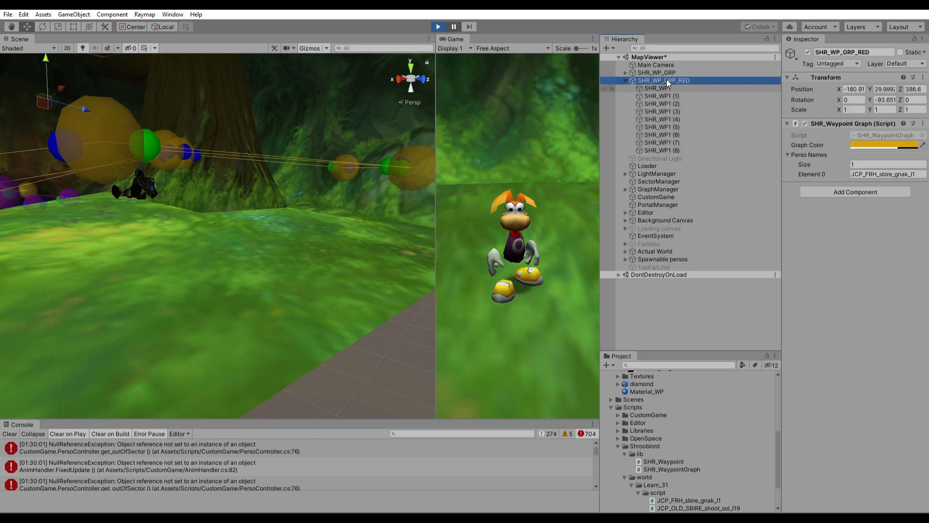
{"action": "left_click", "coordinate": [678, 150], "text": "shift"}
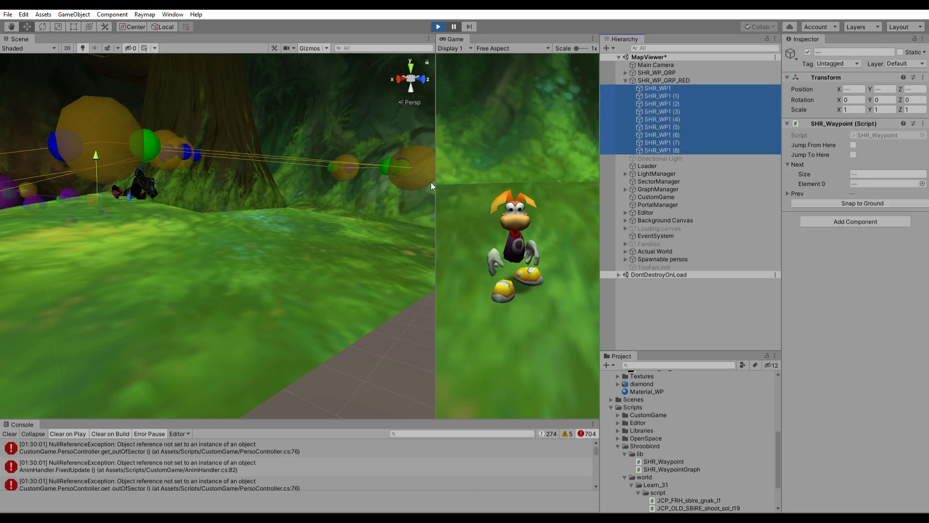
{"action": "key", "text": "End"}
{"action": "right_click_drag", "start_coordinate": [251, 200], "coordinate": [248, 272]}
{"action": "key", "text": "s"}
- Try raising all nine SHR_WP_GRP_RED waypoints together once more, and undo the move
{"action": "left_click", "coordinate": [671, 88]}
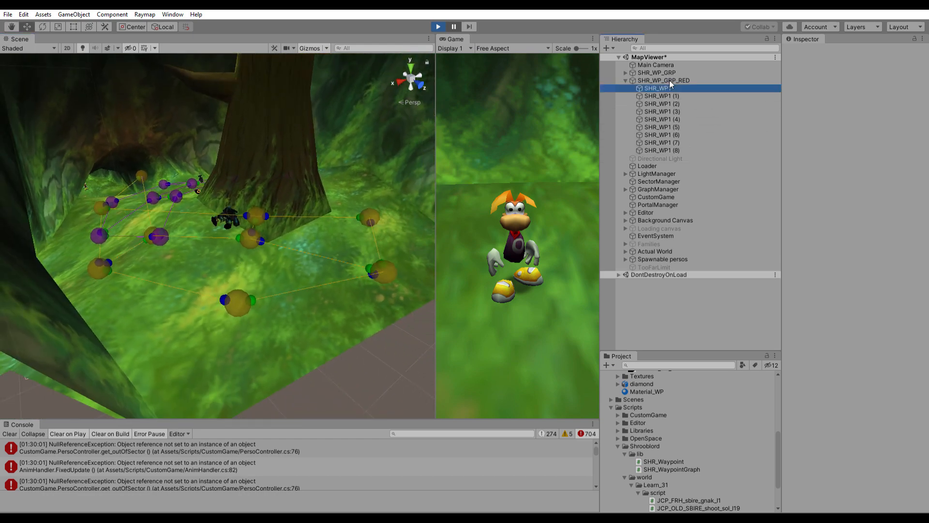
{"action": "left_click", "coordinate": [674, 141], "text": "shift"}
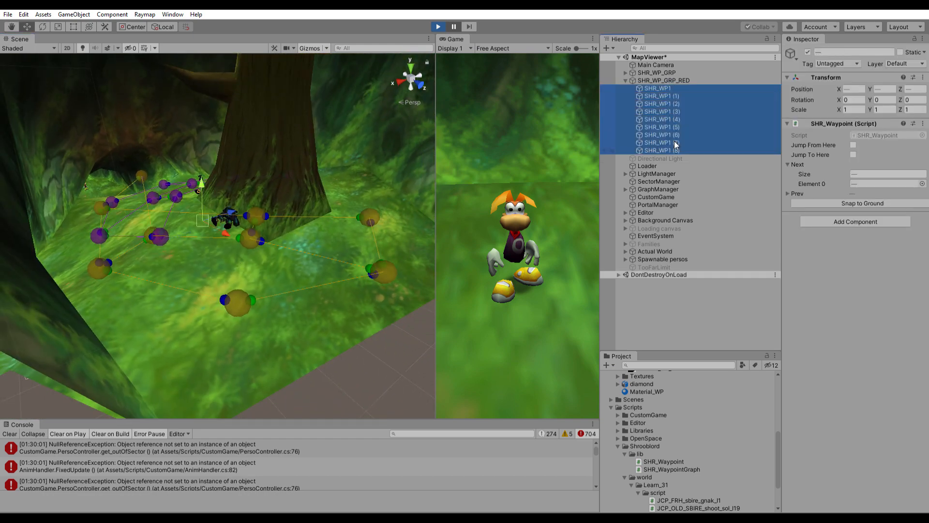
{"action": "mouse_move", "coordinate": [205, 167]}
{"action": "left_mouse_down"}
{"action": "mouse_move", "coordinate": [202, 147]}
{"action": "mouse_move", "coordinate": [205, 157]}
{"action": "left_mouse_up"}
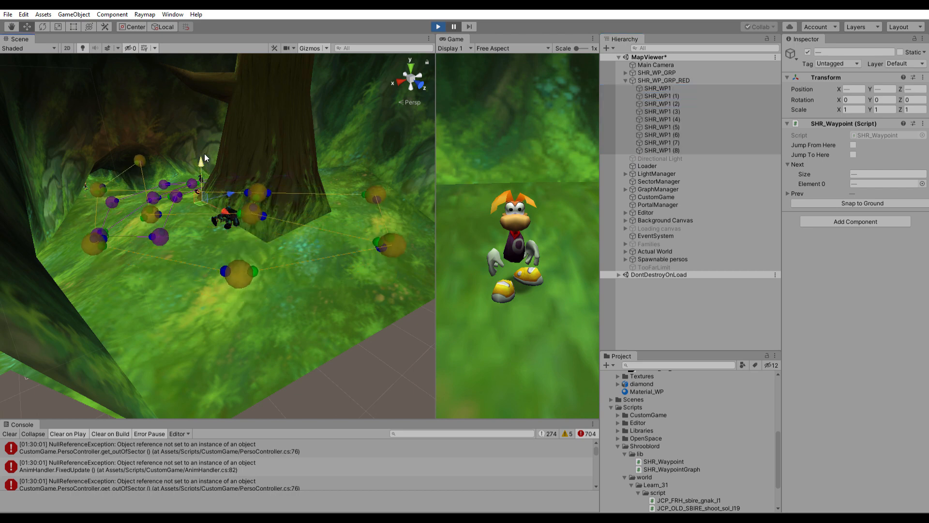
{"action": "key", "text": "ctrl+z"}
- Reposition SHR_WP1 (8) and the waypoint closest to the second pirate, and move SHR_WP1 (4) to about X 6.83, Z -5.39
{"action": "mouse_move", "coordinate": [268, 236]}
{"action": "right_mouse_down"}
{"action": "mouse_move", "coordinate": [277, 263]}
{"action": "mouse_move", "coordinate": [259, 266]}
{"action": "mouse_move", "coordinate": [260, 251]}
{"action": "mouse_move", "coordinate": [310, 222]}
{"action": "mouse_move", "coordinate": [356, 210]}
{"action": "mouse_move", "coordinate": [263, 207]}
{"action": "mouse_move", "coordinate": [266, 182]}
{"action": "mouse_move", "coordinate": [310, 189]}
{"action": "mouse_move", "coordinate": [690, 152]}
{"action": "mouse_move", "coordinate": [619, 146]}
{"action": "mouse_move", "coordinate": [521, 181]}
{"action": "mouse_move", "coordinate": [445, 172]}
{"action": "mouse_move", "coordinate": [417, 183]}
{"action": "mouse_move", "coordinate": [295, 140]}
{"action": "mouse_move", "coordinate": [268, 298]}
{"action": "mouse_move", "coordinate": [195, 179]}
{"action": "mouse_move", "coordinate": [318, 302]}
{"action": "mouse_move", "coordinate": [328, 296]}
{"action": "mouse_move", "coordinate": [321, 245]}
{"action": "mouse_move", "coordinate": [345, 281]}
{"action": "mouse_move", "coordinate": [268, 231]}
{"action": "right_mouse_up"}
{"action": "key", "text": "w"}
{"action": "left_click", "coordinate": [260, 219]}
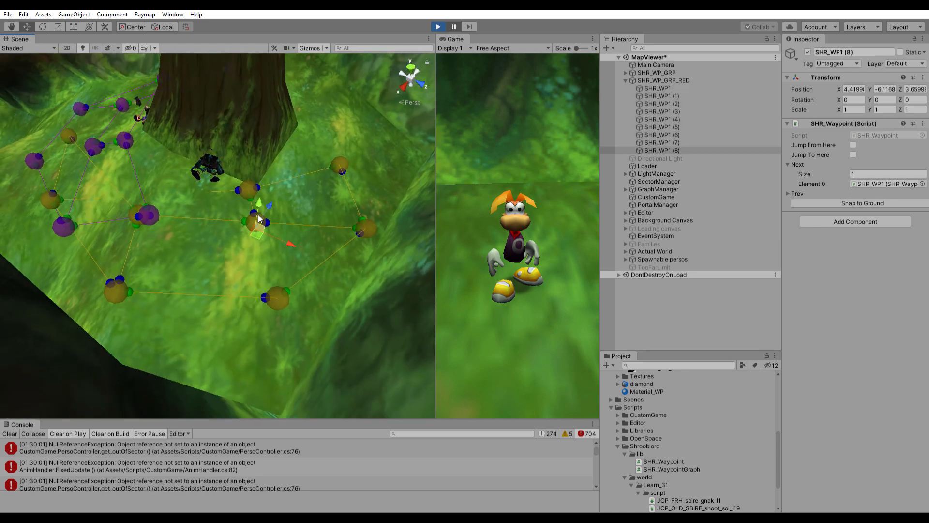
{"action": "left_click_drag", "start_coordinate": [260, 230], "coordinate": [257, 261]}
{"action": "left_click", "coordinate": [249, 188]}
{"action": "left_click_drag", "start_coordinate": [251, 197], "coordinate": [236, 217]}
{"action": "right_click_drag", "start_coordinate": [304, 257], "coordinate": [320, 277]}
{"action": "left_click", "coordinate": [267, 252]}
{"action": "left_click_drag", "start_coordinate": [268, 264], "coordinate": [223, 292]}
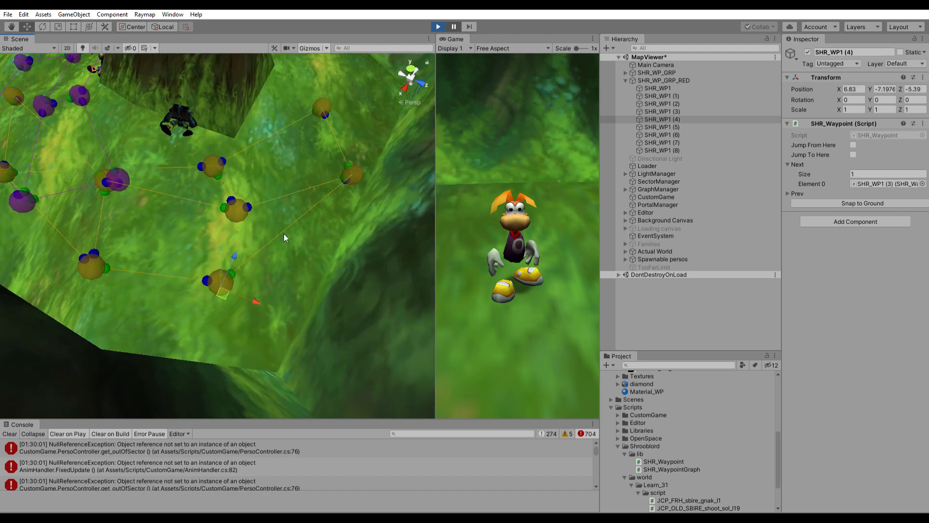
- Move SHR_WP1 (3) to about X 12.82, Z 10.39, and shift the neighbouring waypoint beside the tree farther back
{"action": "left_click", "coordinate": [348, 169]}
{"action": "left_click_drag", "start_coordinate": [342, 182], "coordinate": [331, 169]}
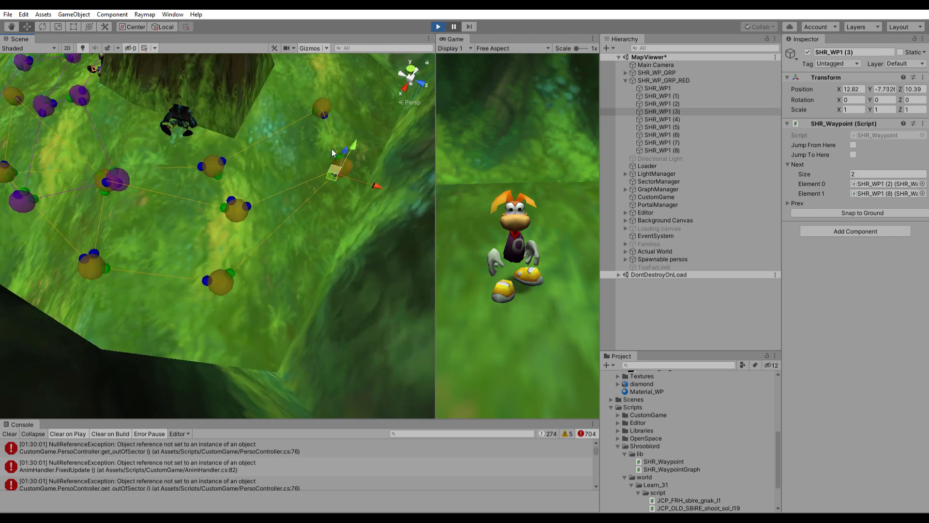
{"action": "left_click", "coordinate": [325, 104]}
{"action": "left_click_drag", "start_coordinate": [321, 115], "coordinate": [315, 85]}
- Move SHR_WP1 (5) to about X -4.81, Z -12.3, and SHR_WP1 (6) to about X -18.72, Z -4.32
{"action": "right_click_drag", "start_coordinate": [250, 185], "coordinate": [157, 243]}
{"action": "left_click", "coordinate": [130, 299]}
{"action": "left_click_drag", "start_coordinate": [135, 310], "coordinate": [54, 318]}
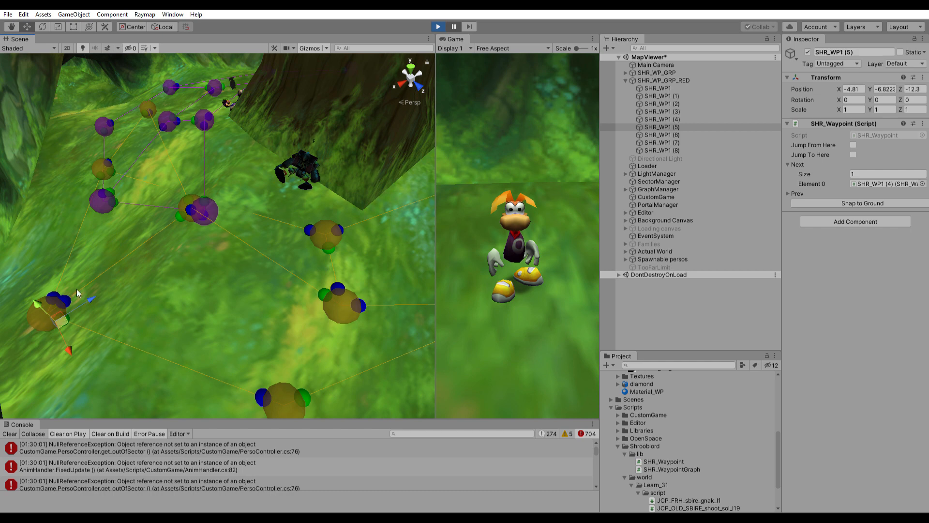
{"action": "left_click", "coordinate": [103, 162]}
{"action": "left_click_drag", "start_coordinate": [102, 177], "coordinate": [84, 165]}
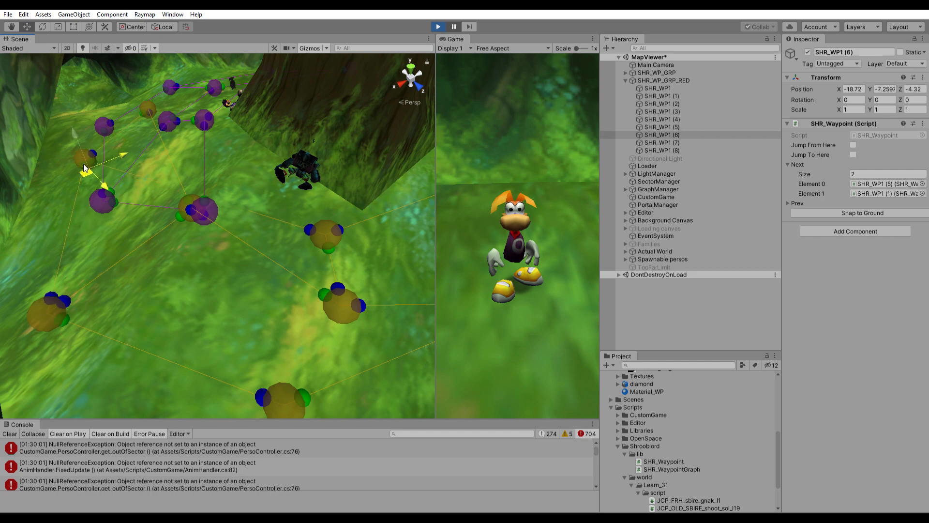
- Shift the orange waypoint that overlaps a purple waypoint slightly away from it on the grass
{"action": "left_click", "coordinate": [180, 198]}
{"action": "left_click_drag", "start_coordinate": [197, 221], "coordinate": [178, 226]}
{"action": "right_click_drag", "start_coordinate": [178, 226], "coordinate": [222, 229]}
- Try raising all nine SHR_WP_GRP_RED waypoints together, and undo the move
{"action": "left_click", "coordinate": [679, 88]}
{"action": "left_click", "coordinate": [669, 150], "text": "shift"}
{"action": "left_click_drag", "start_coordinate": [268, 156], "coordinate": [271, 124]}
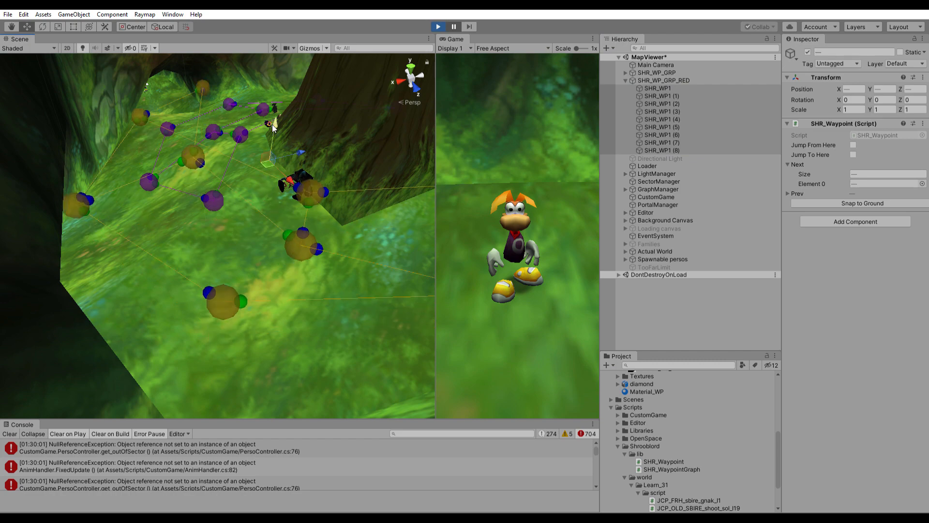
{"action": "key", "text": "ctrl+z"}
- Copy SHR_WP_GRP_RED from the running scene, stop Play mode, and paste the group into the MapViewer scene
{"action": "right_click_drag", "start_coordinate": [242, 187], "coordinate": [295, 143]}
{"action": "left_click", "coordinate": [665, 79]}
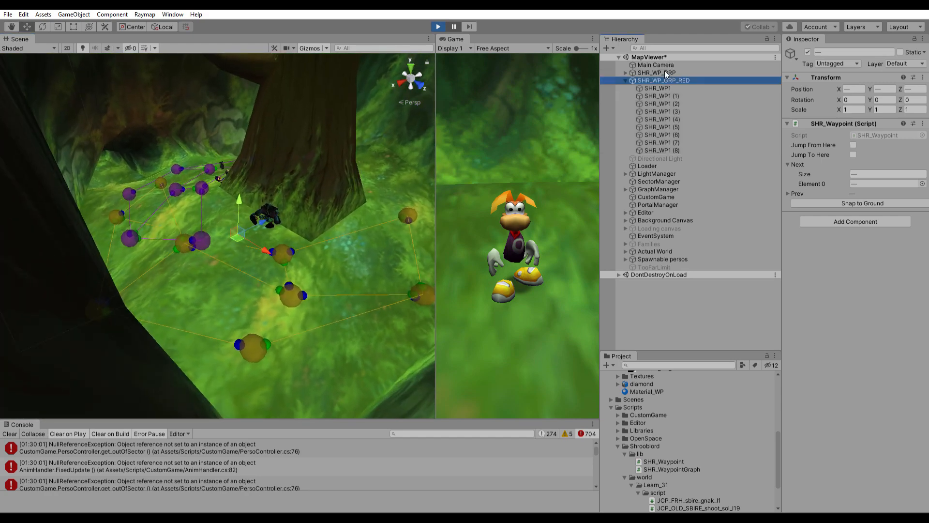
{"action": "left_click", "coordinate": [437, 26]}
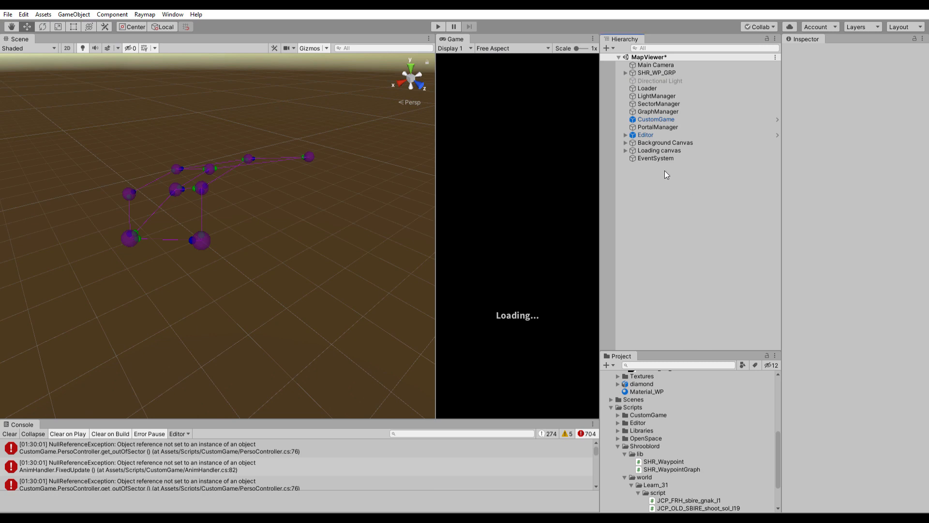
{"action": "key", "text": "ctrl+v"}
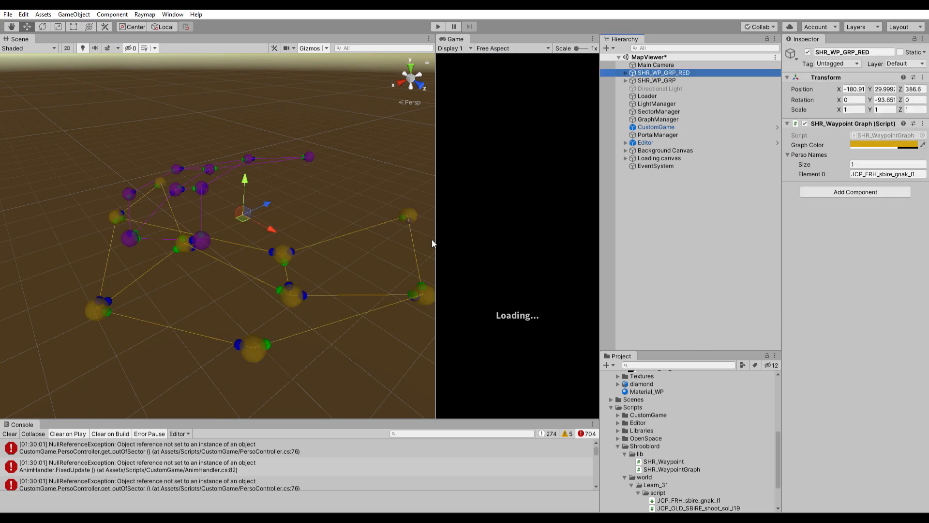
- Set the perso name in Element 0 of SHR_WP_GRP_RED's waypoint graph to JCP_OLD_SBIRE_shoot_sol_l19
{"action": "left_click", "coordinate": [721, 212]}
{"action": "left_click", "coordinate": [659, 72]}
{"action": "left_click", "coordinate": [919, 174]}
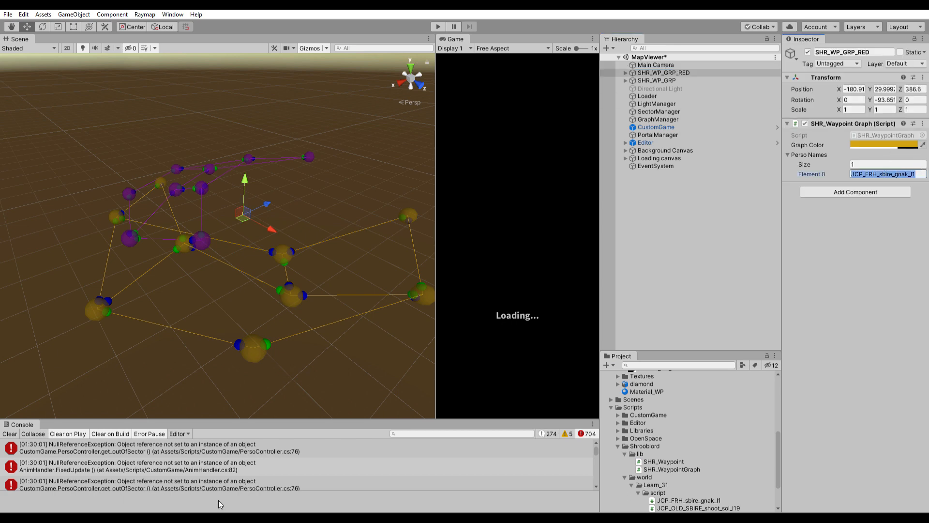
{"action": "left_click", "coordinate": [244, 503]}
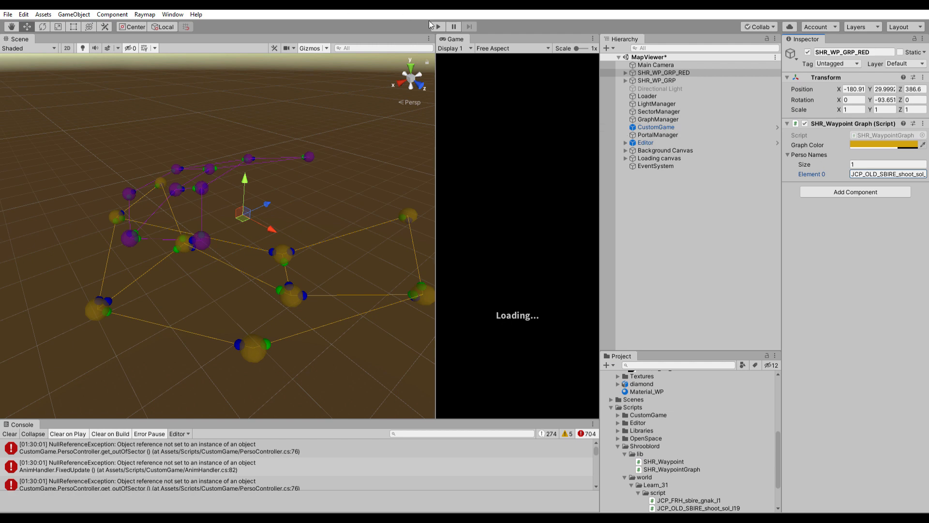
- Run the scene, inspect the second pirate beside its waypoint graph up close, and stop Play mode
{"action": "left_click", "coordinate": [440, 19]}
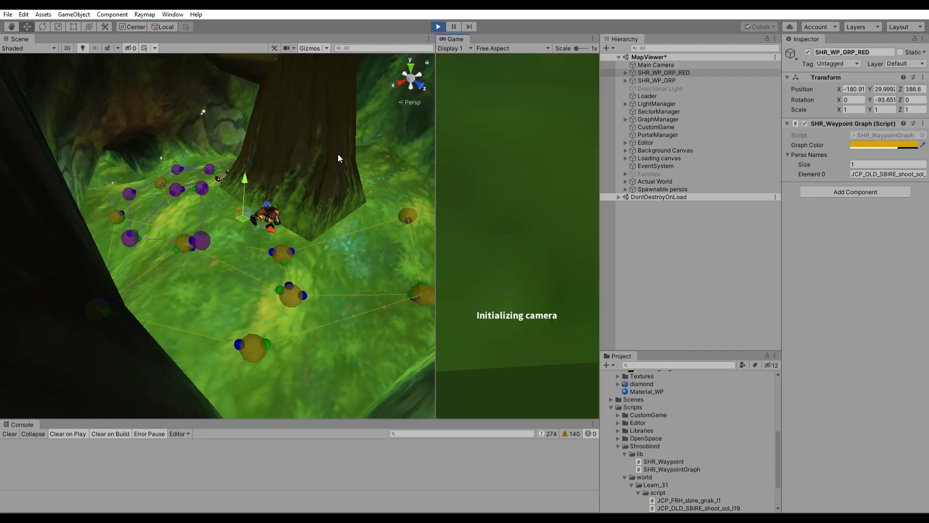
{"action": "left_click", "coordinate": [231, 230]}
{"action": "right_click_drag", "start_coordinate": [260, 231], "coordinate": [236, 255]}
{"action": "key", "text": "w"}
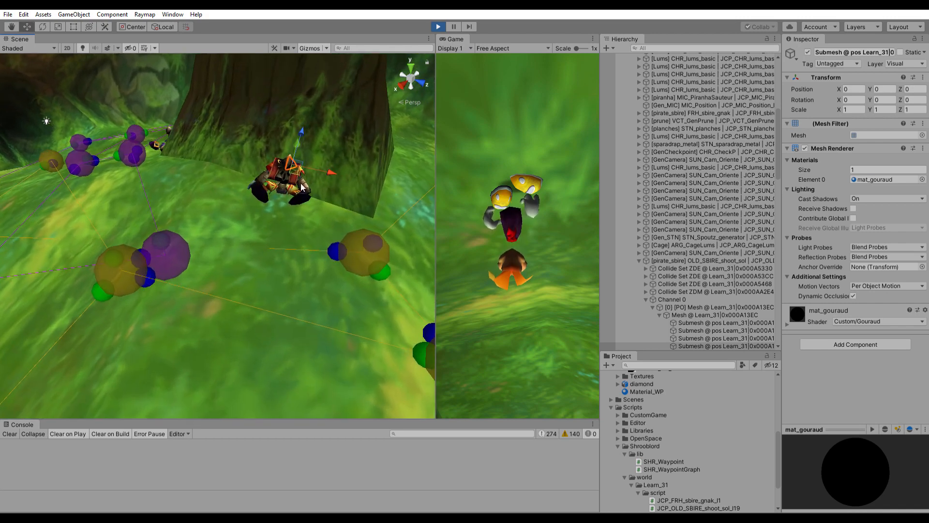
{"action": "key", "text": "s"}
{"action": "right_click_drag", "start_coordinate": [268, 225], "coordinate": [227, 238]}
{"action": "left_click", "coordinate": [438, 27]}
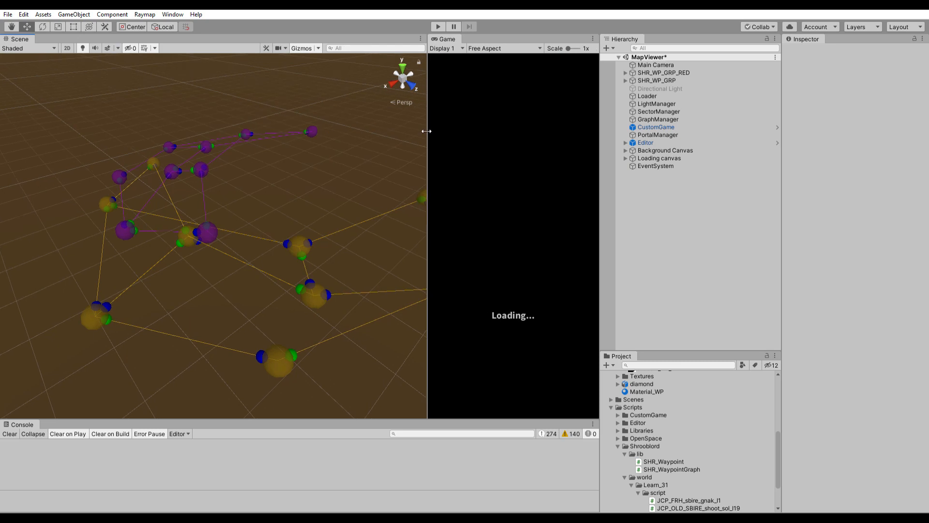
- Widen the Game view beside the Scene view and run the scene again
{"action": "key", "text": "s"}
{"action": "right_click_drag", "start_coordinate": [276, 162], "coordinate": [249, 182]}
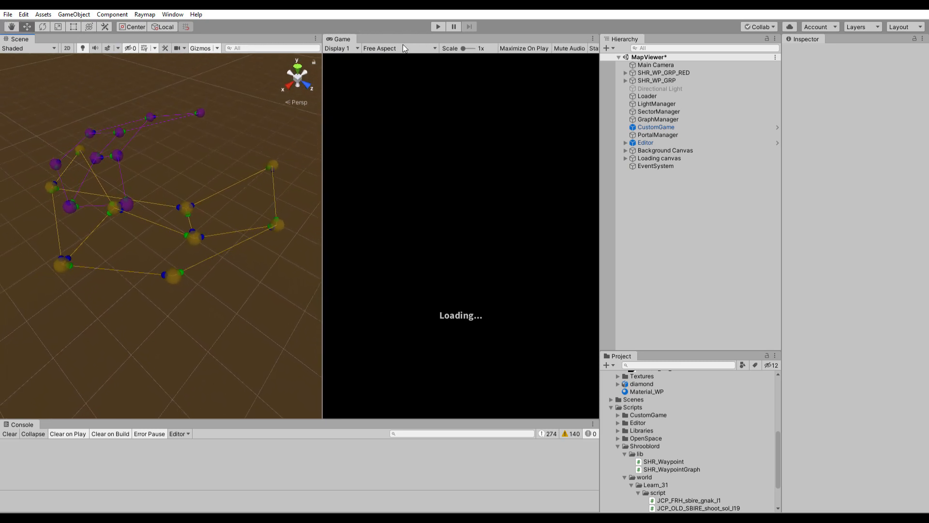
{"action": "left_click", "coordinate": [438, 25]}
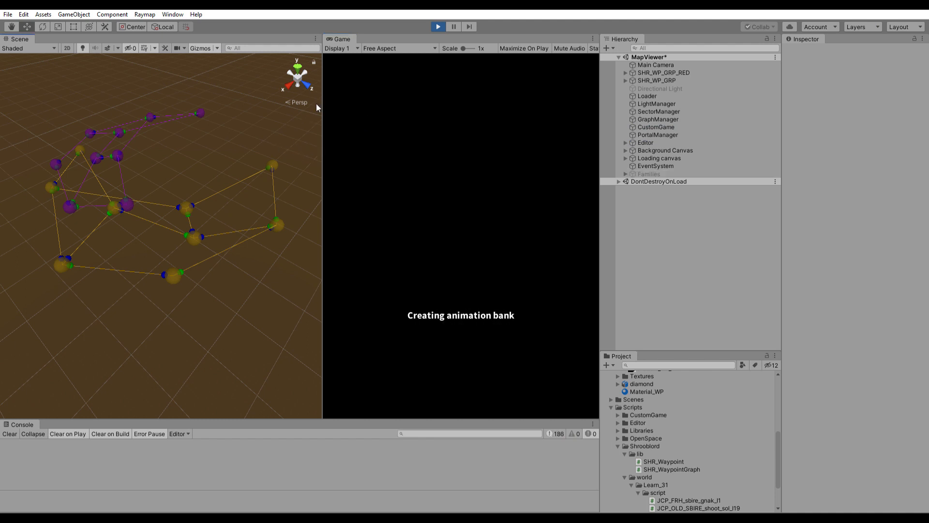
{"action": "left_click_drag", "start_coordinate": [326, 143], "coordinate": [292, 141]}
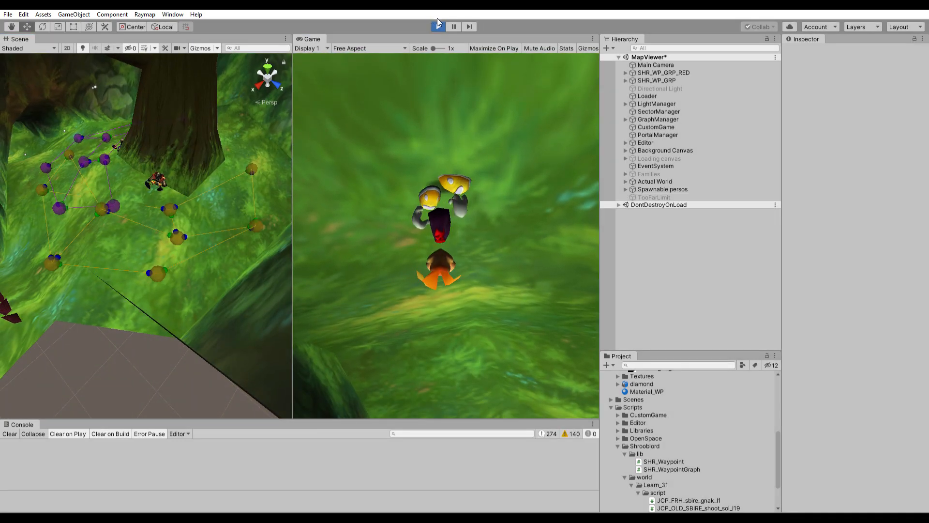
{"action": "left_click", "coordinate": [437, 25]}
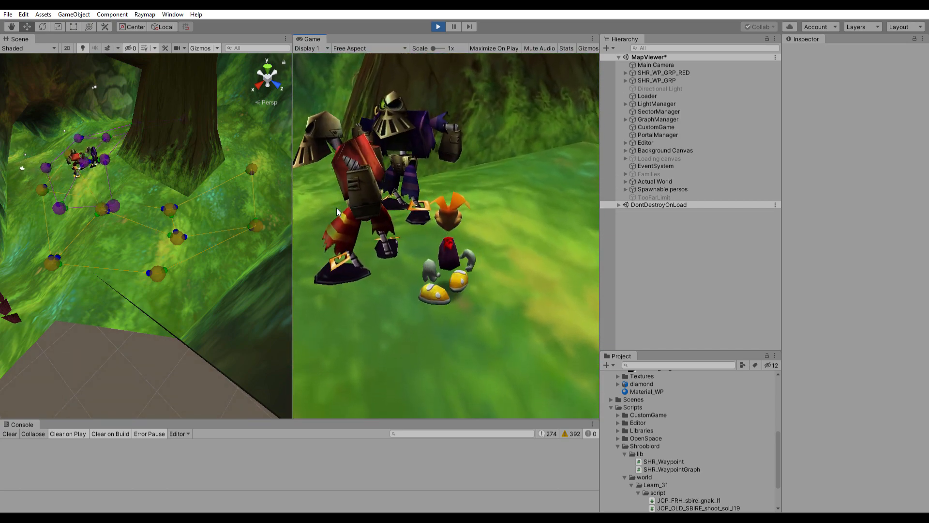
- Enlarge the Game view further and playtest both pirates' movement by running and jumping Rayman around them on the grass
{"action": "left_click_drag", "start_coordinate": [292, 210], "coordinate": [161, 247]}
{"action": "right_click_drag", "start_coordinate": [125, 254], "coordinate": [265, 229]}
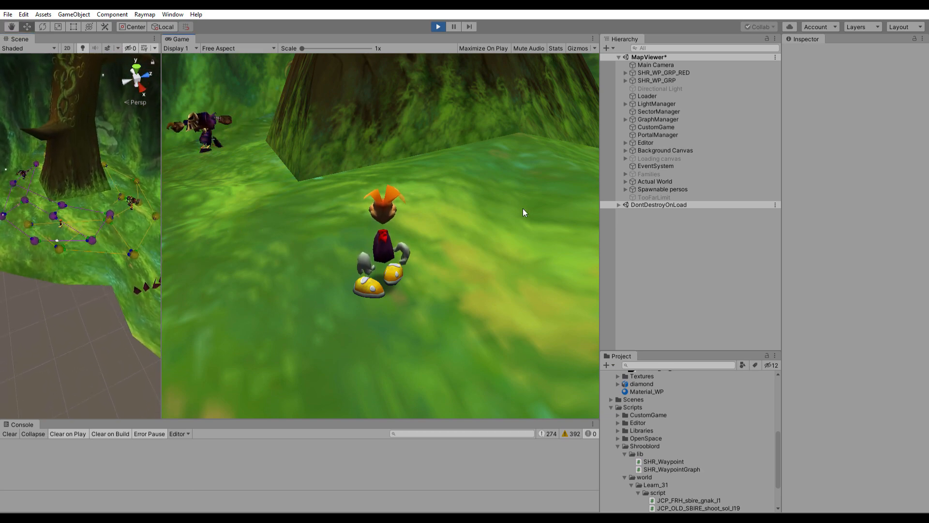
{"action": "key", "text": "d"}
{"action": "key", "text": "w"}
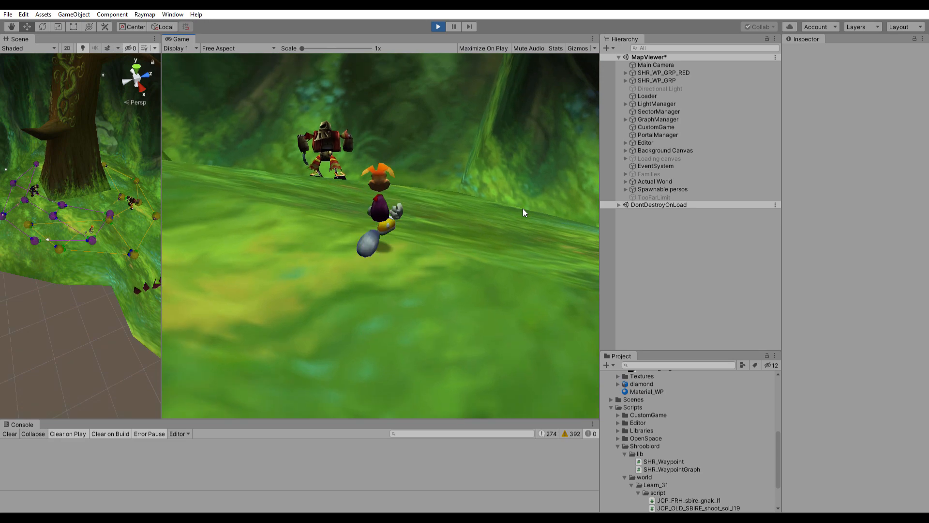
{"action": "key", "text": "a"}
{"action": "key", "text": "s"}
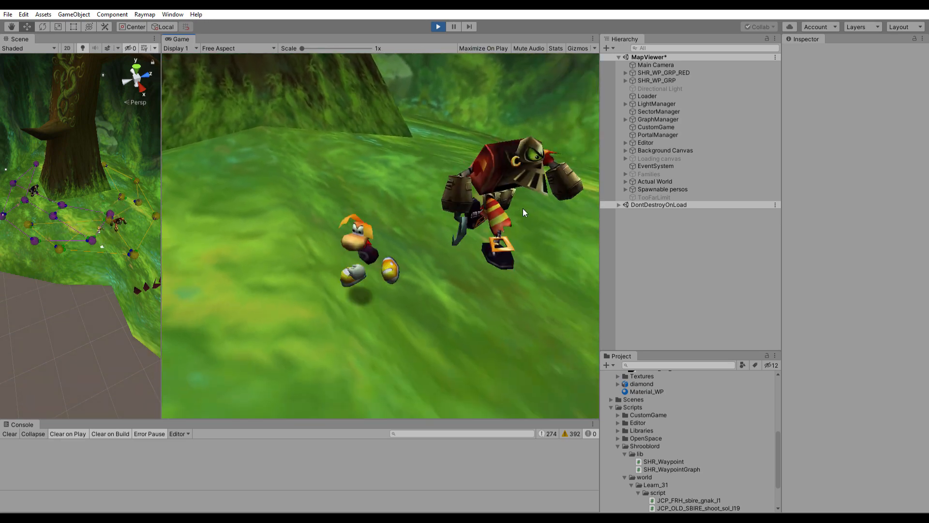
{"action": "key", "text": "w"}
{"action": "key", "text": "d"}
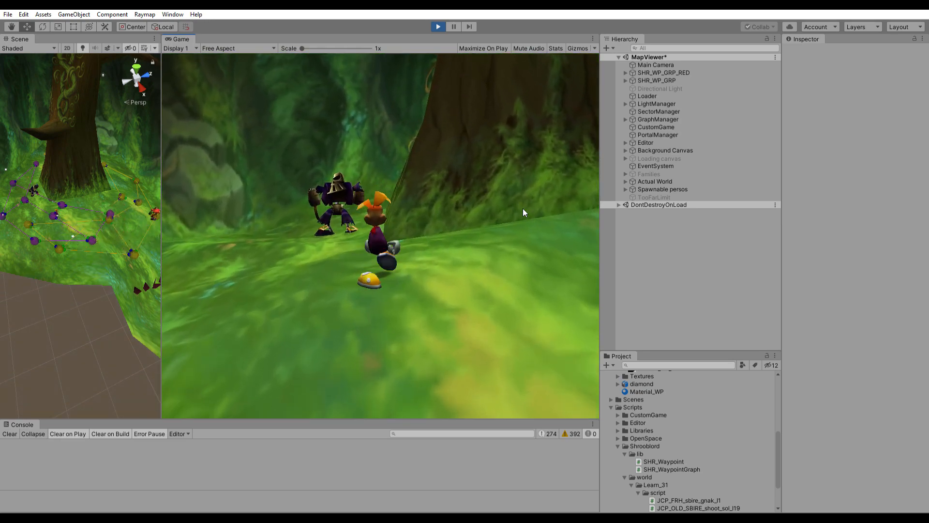
{"action": "key", "text": "w"}
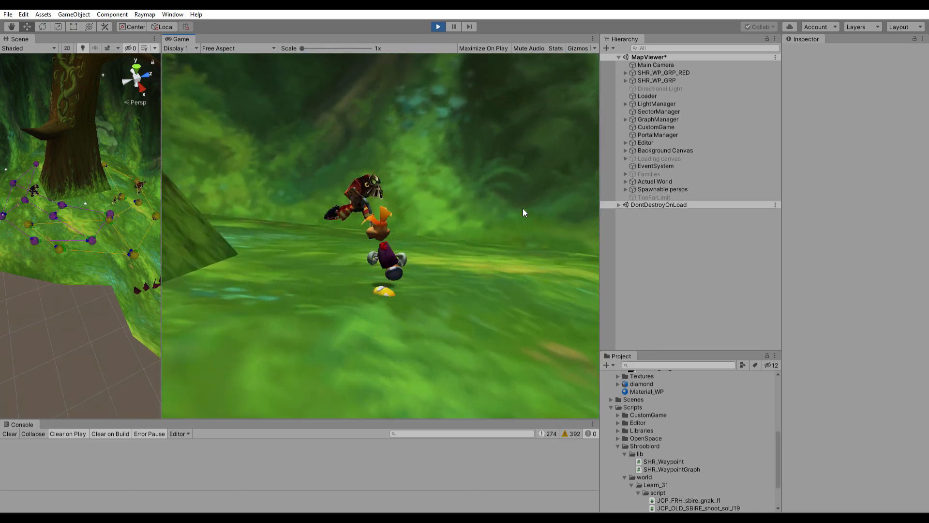
{"action": "key", "text": "d"}
{"action": "key", "text": "d"}
{"action": "key", "text": "s"}
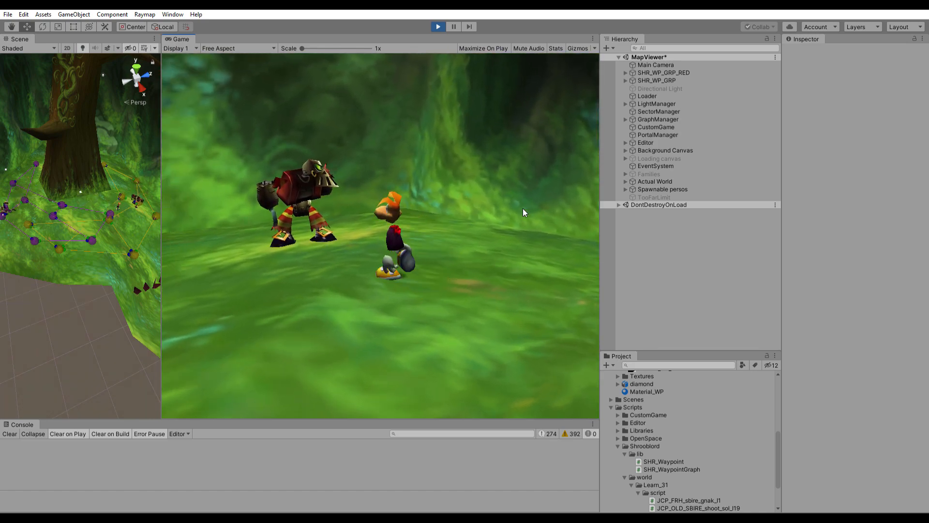
{"action": "key", "text": "s"}
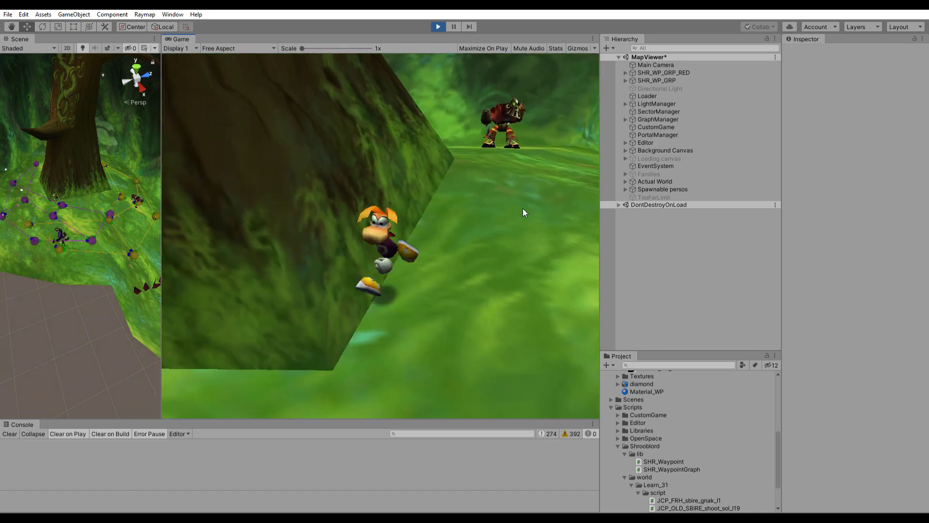
{"action": "key", "text": "w"}
{"action": "key", "text": "a"}
{"action": "key", "text": "s"}
{"action": "key", "text": "d"}
{"action": "key", "text": "a"}
{"action": "key", "text": "space"}
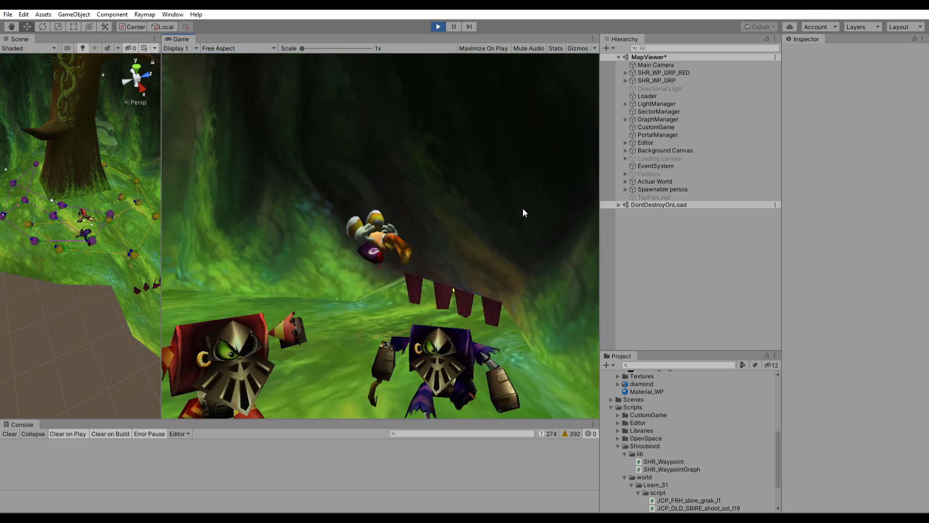
{"action": "key", "text": "s"}
{"action": "key", "text": "space"}
{"action": "key", "text": "w"}
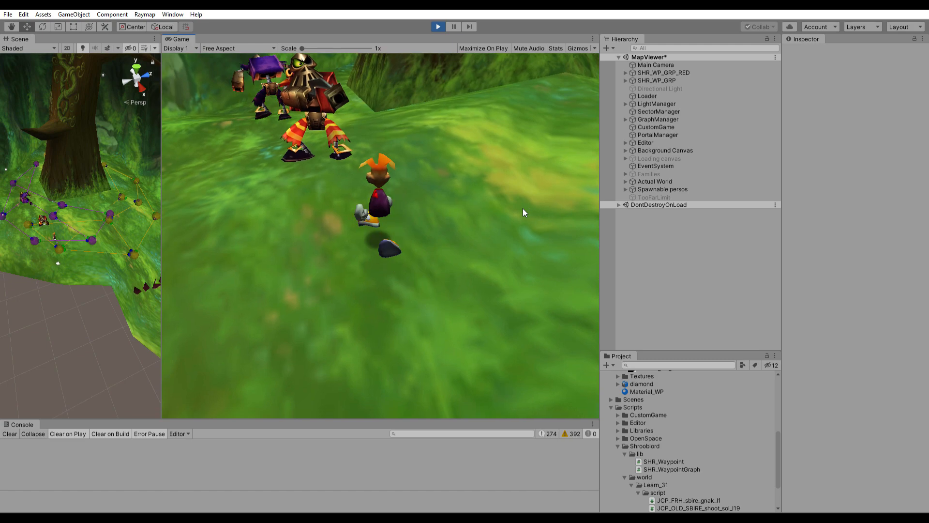
{"action": "key", "text": "space"}
{"action": "key", "text": "s"}
{"action": "key", "text": "space"}
{"action": "key", "text": "w"}
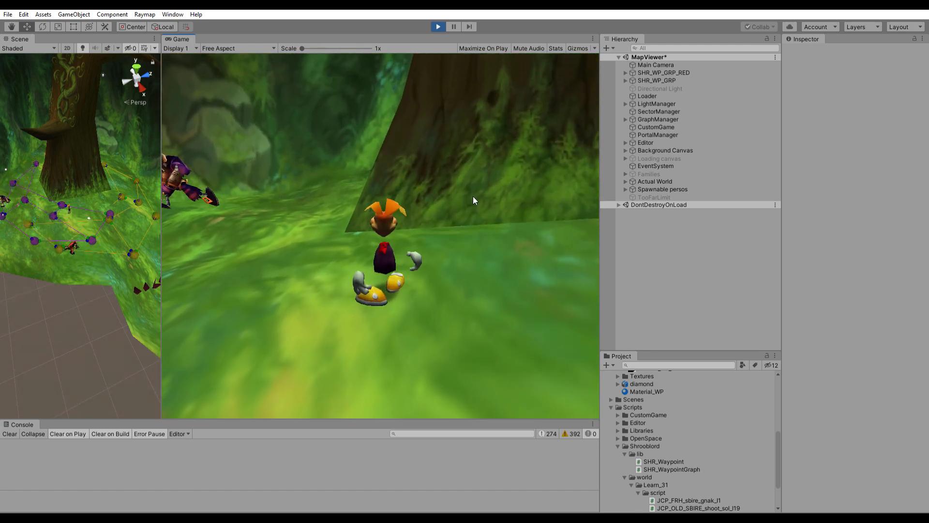
- Enlarge the Scene view to show both waypoint graphs, and stop Play mode
{"action": "left_click_drag", "start_coordinate": [162, 242], "coordinate": [450, 268]}
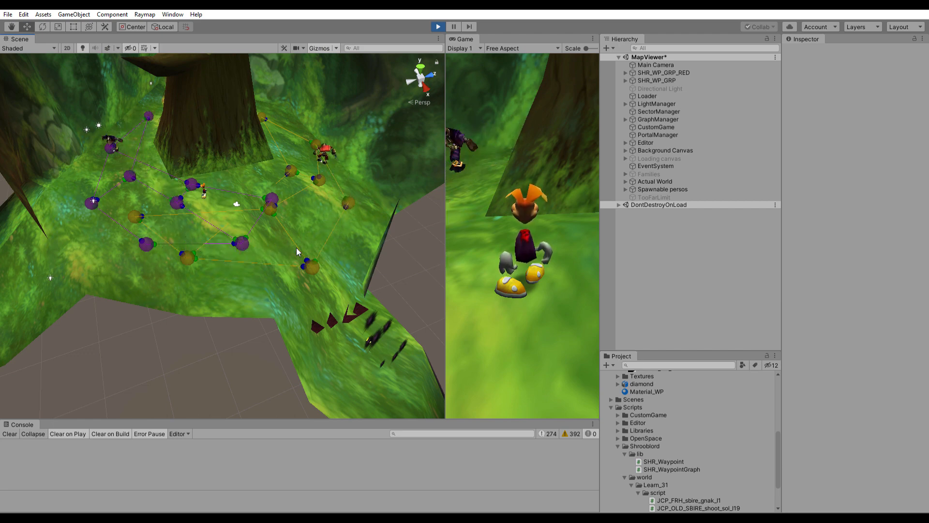
{"action": "left_click", "coordinate": [438, 27]}
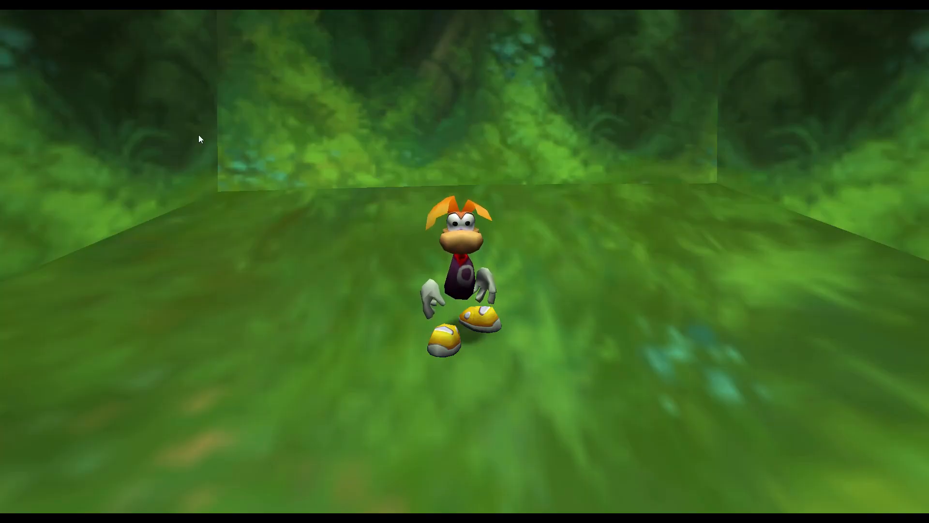
- Playtest the level full screen, leading Rayman to the purple pirate by the tree and on towards the second sleeping pirate
{"action": "key", "text": "Right"}
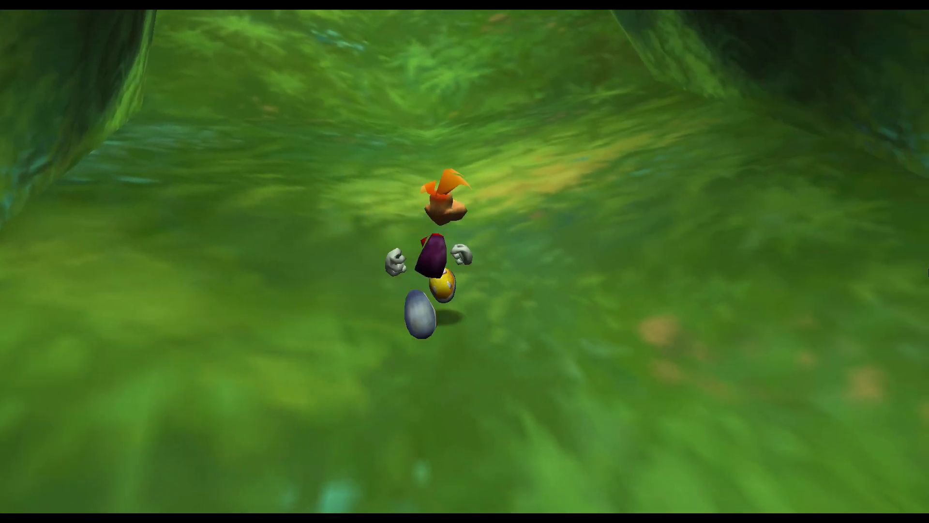
{"action": "key", "text": "Up"}
{"action": "key", "text": "Up"}
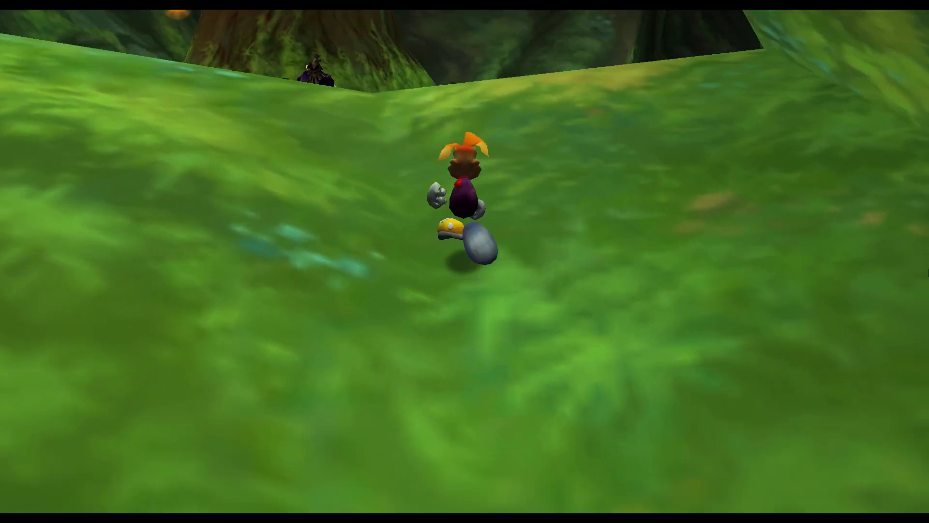
{"action": "key", "text": "Up"}
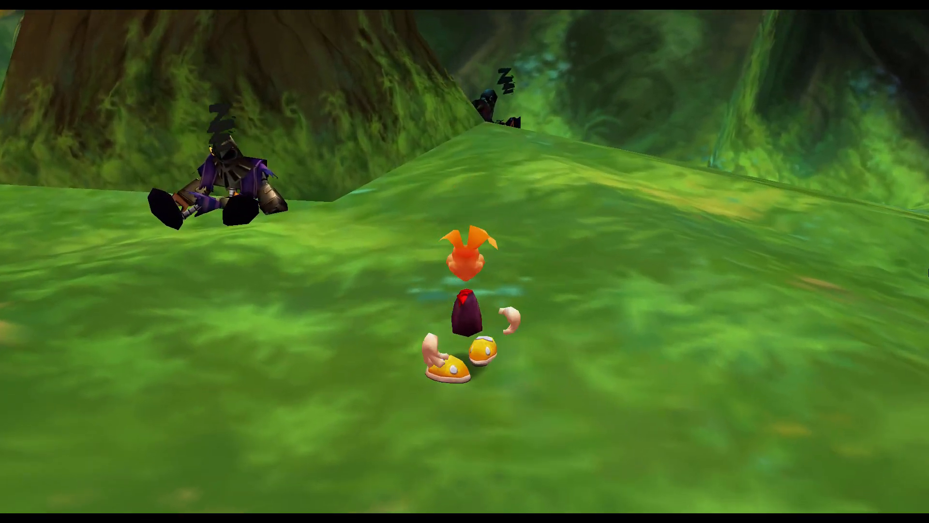
{"action": "key", "text": "Left"}
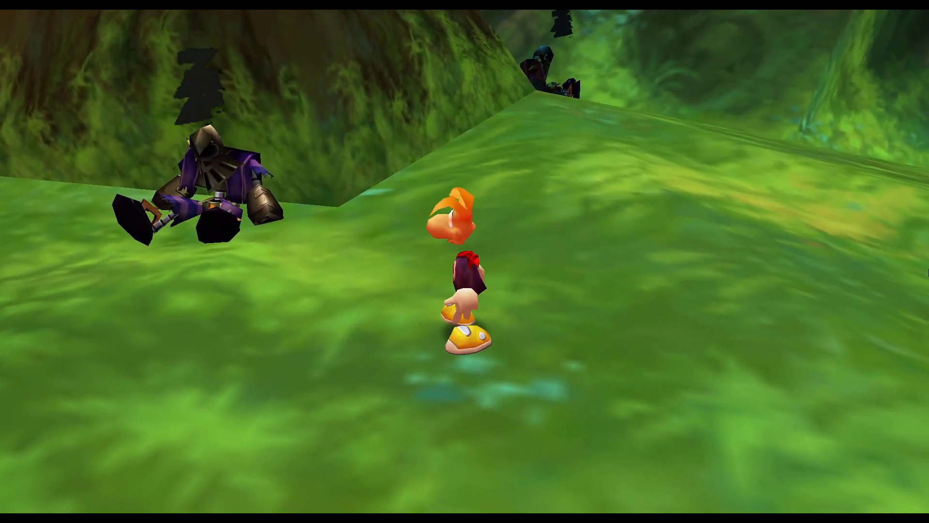
{"action": "key", "text": "Up"}
{"action": "key", "text": "Left"}
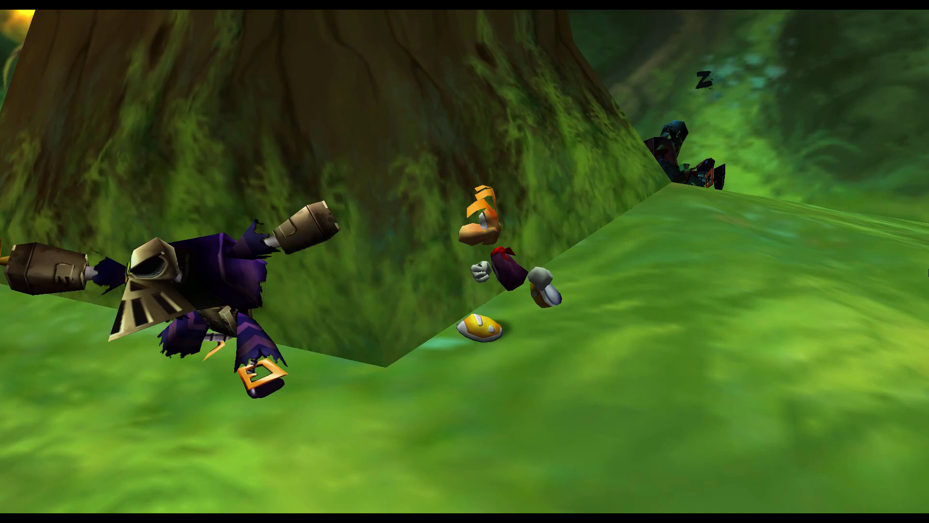
{"action": "key", "text": "Down"}
{"action": "key", "text": "Right"}
{"action": "key", "text": "Up"}
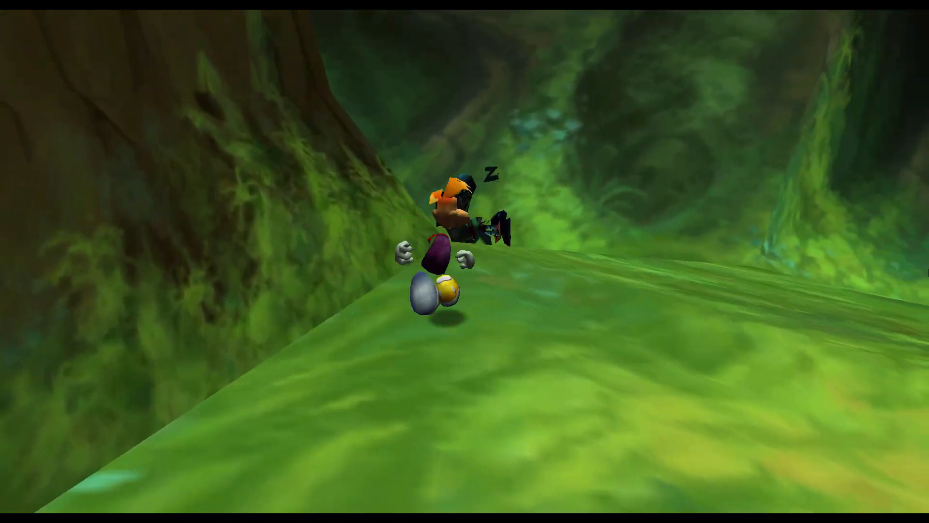
{"action": "key", "text": "Left"}
{"action": "key", "text": "Down"}
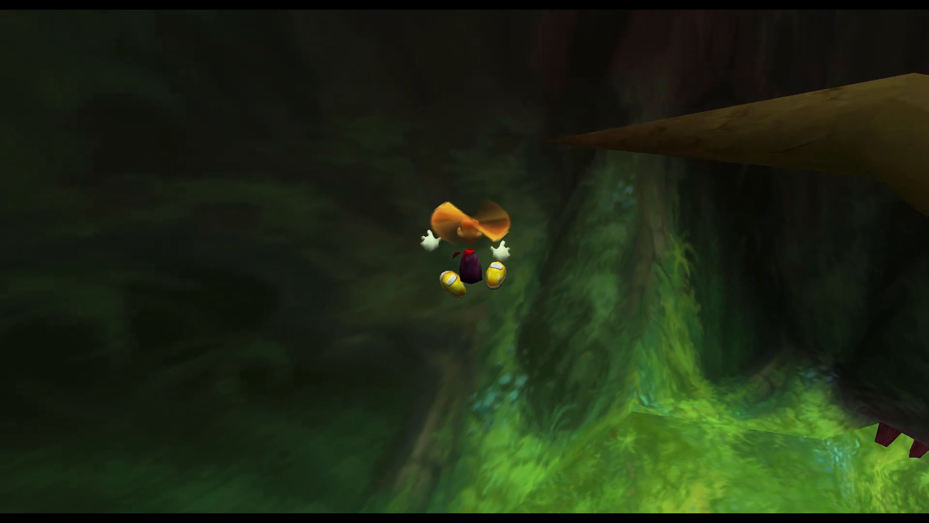
{"action": "key", "text": "Right"}
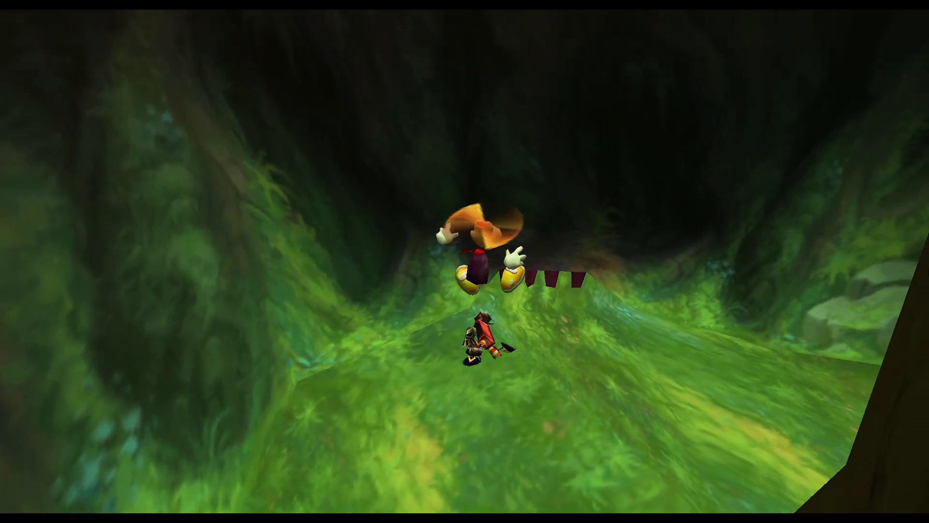
{"action": "key", "text": "Right"}
{"action": "key", "text": "Down"}
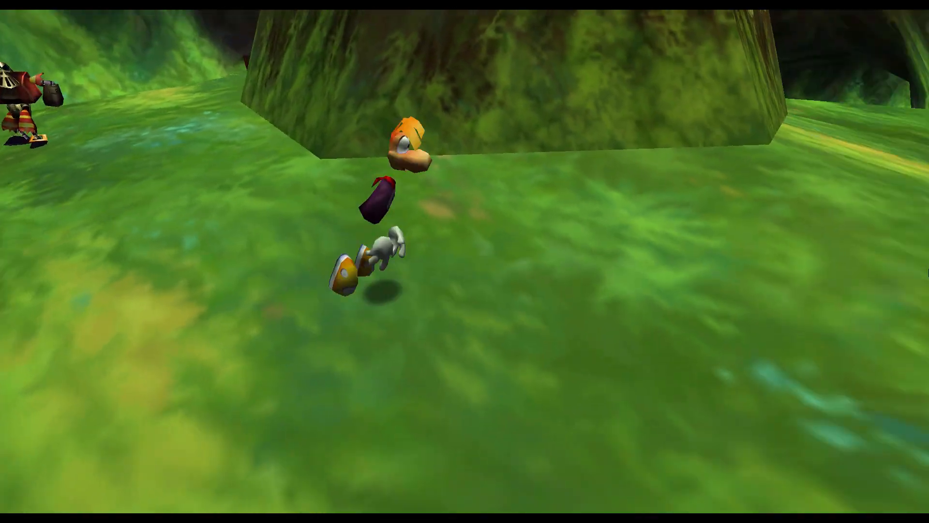
{"action": "key", "text": "Up"}
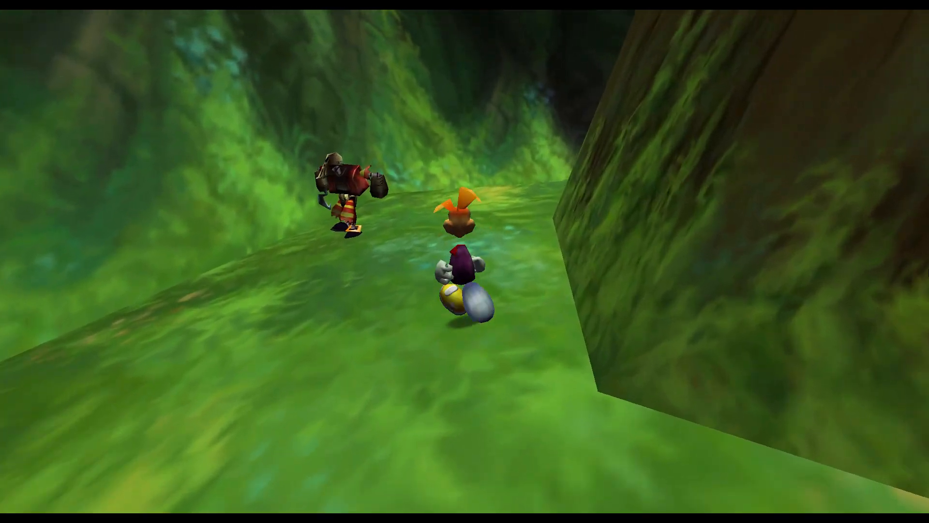
{"action": "key", "text": "Right"}
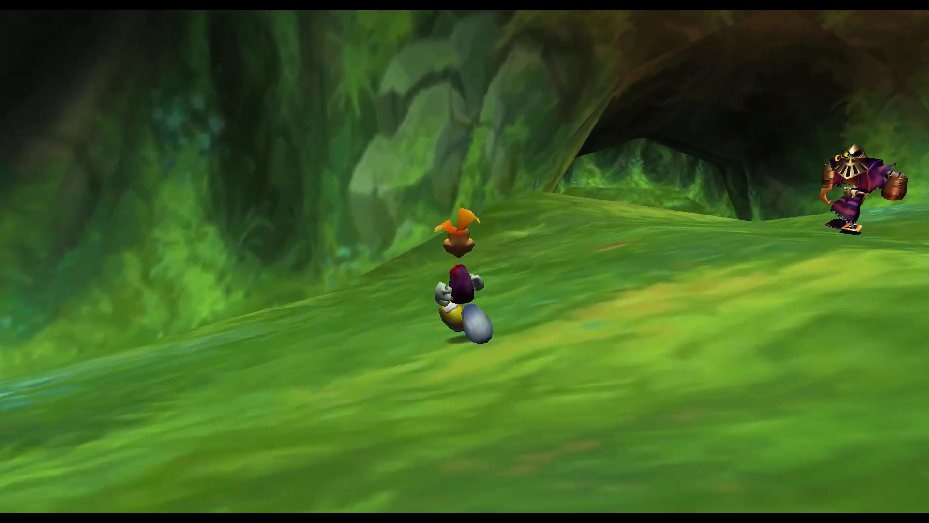
{"action": "key", "text": "Right"}
{"action": "key", "text": "Down"}
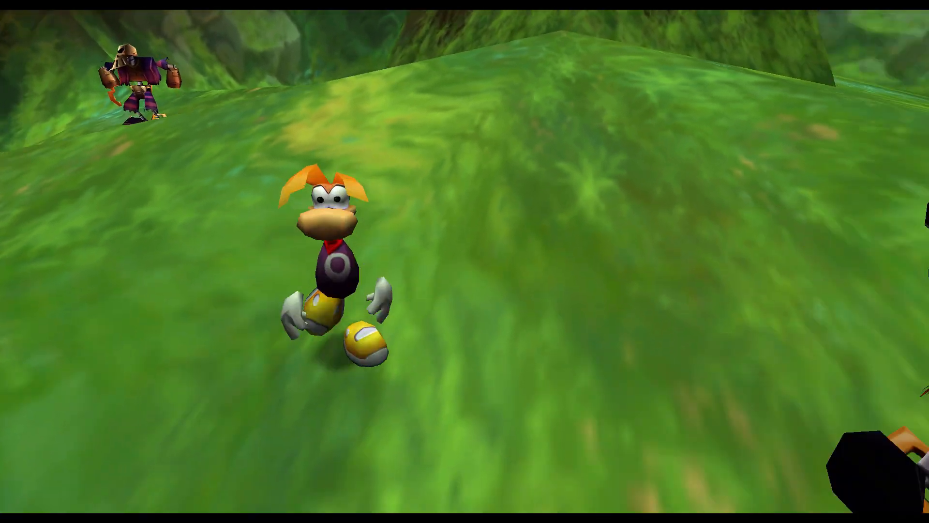
{"action": "key", "text": "Right"}
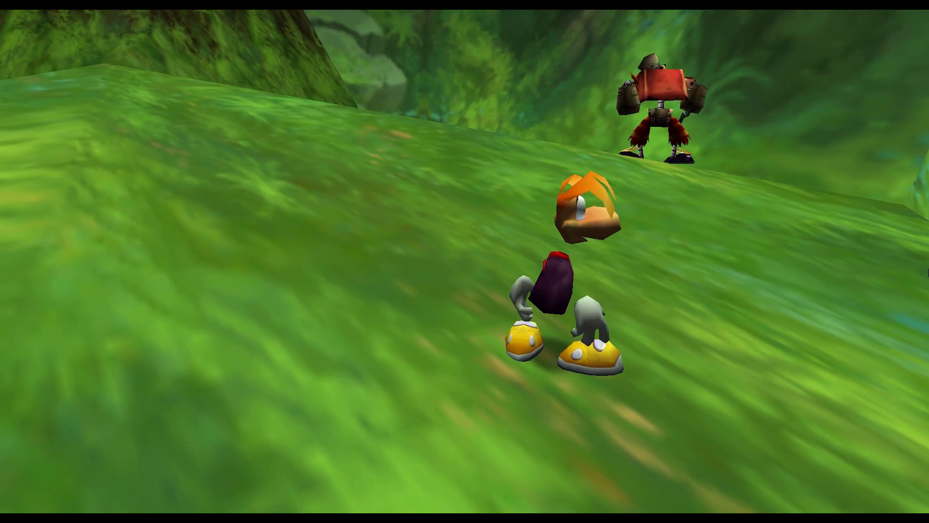
{"action": "key", "text": "Left"}
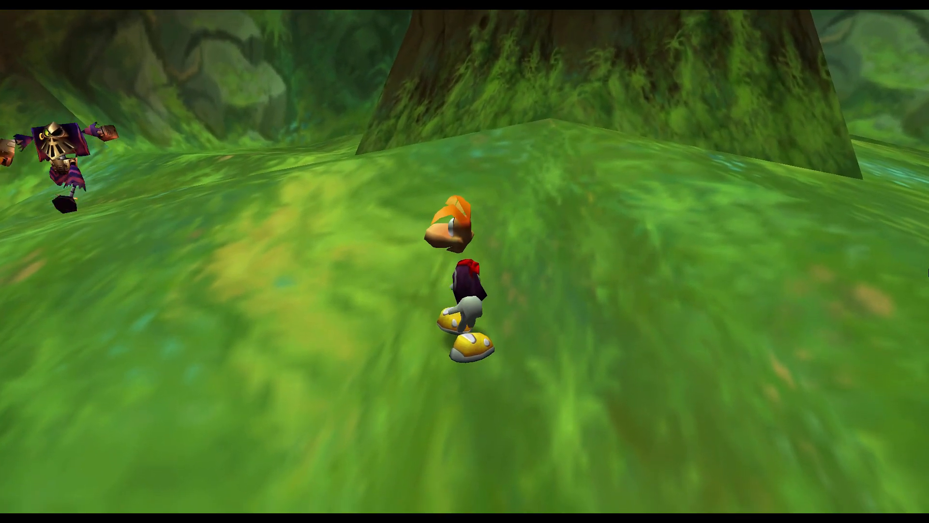
{"action": "key", "text": "Left"}
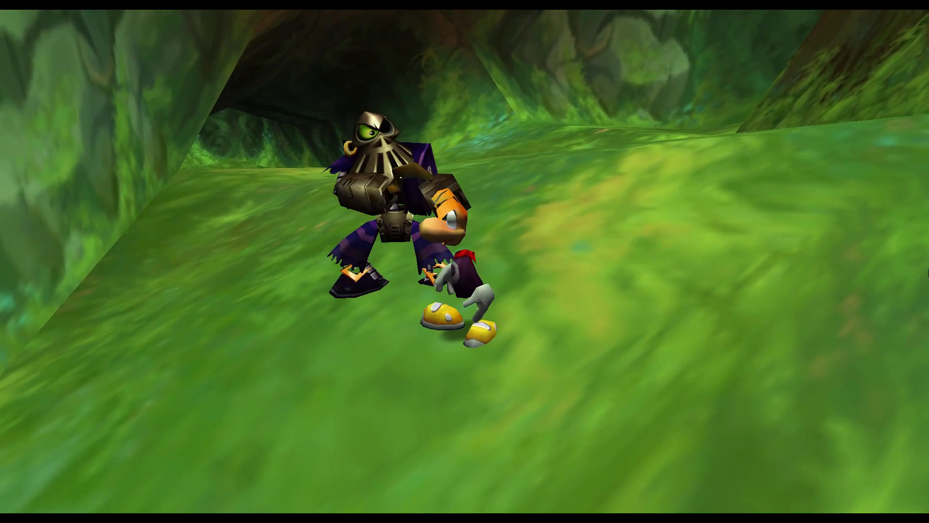
{"action": "key", "text": "Down"}
{"action": "key", "text": "Right"}
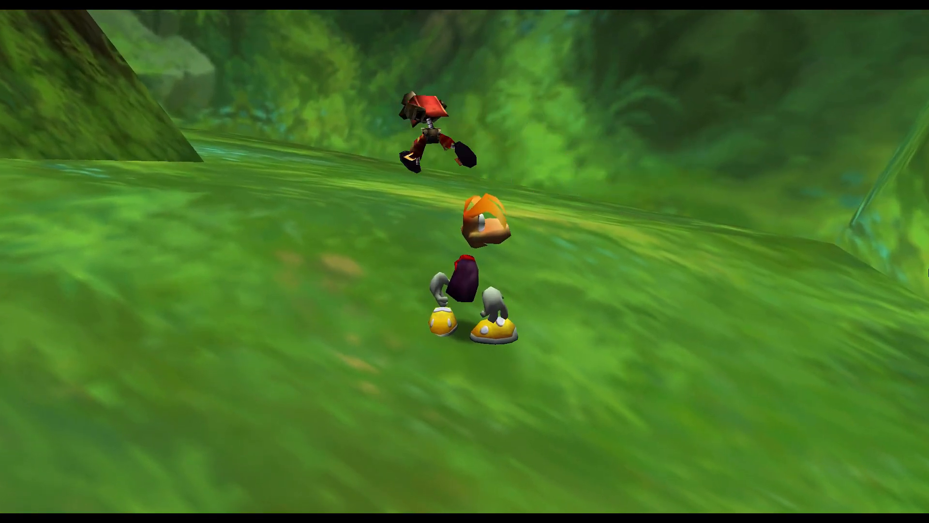
{"action": "key", "text": "Left"}
{"action": "key", "text": "Left"}
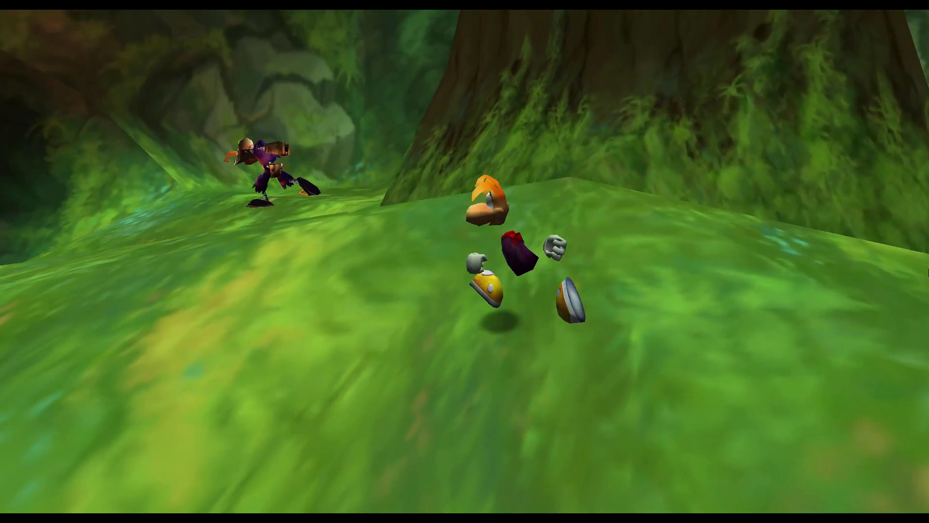